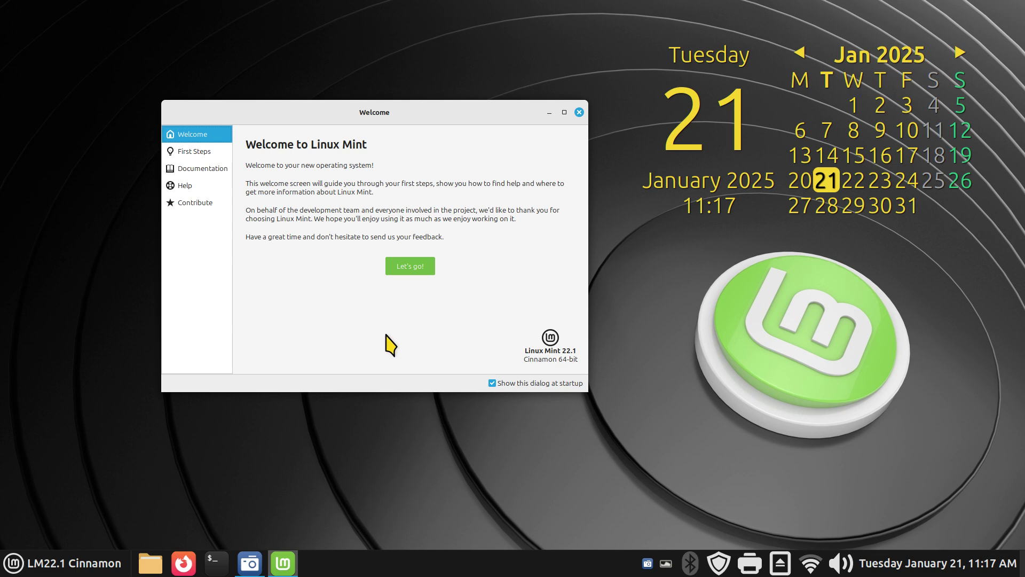
Close the Linux Mint Welcome window to leave just the bare Cinnamon desktop
click(579, 112)
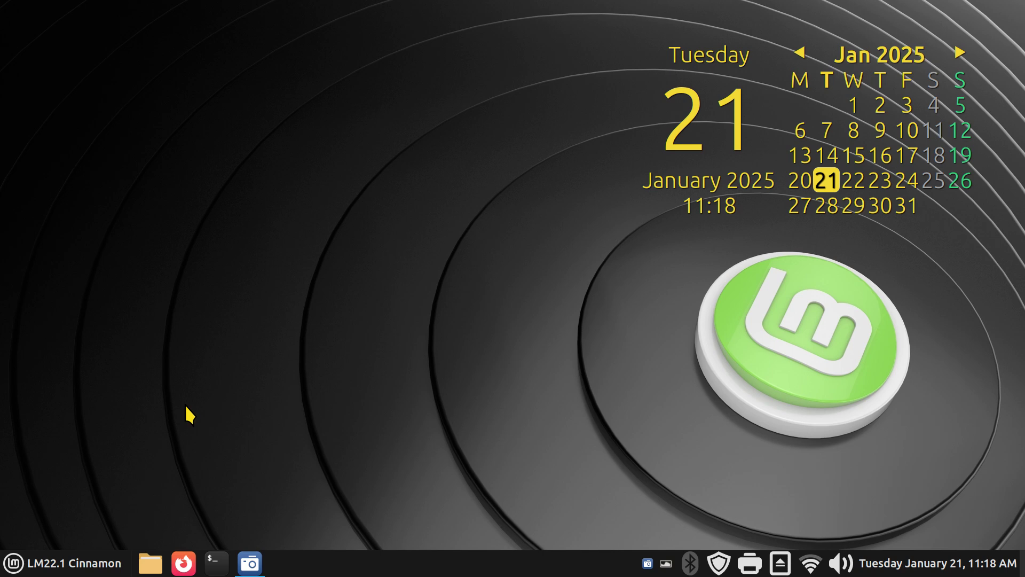
click(21, 564)
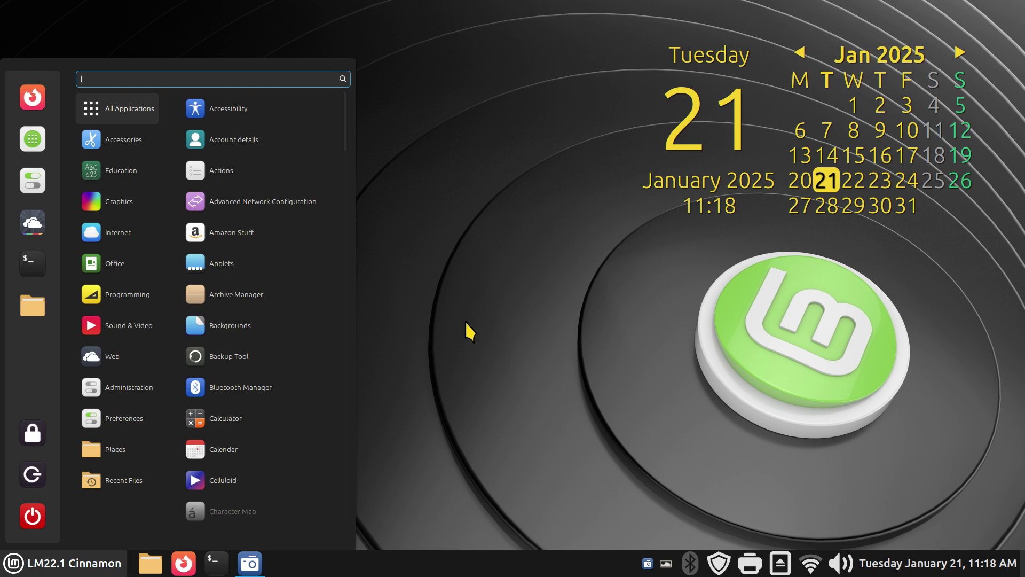
text(ti)
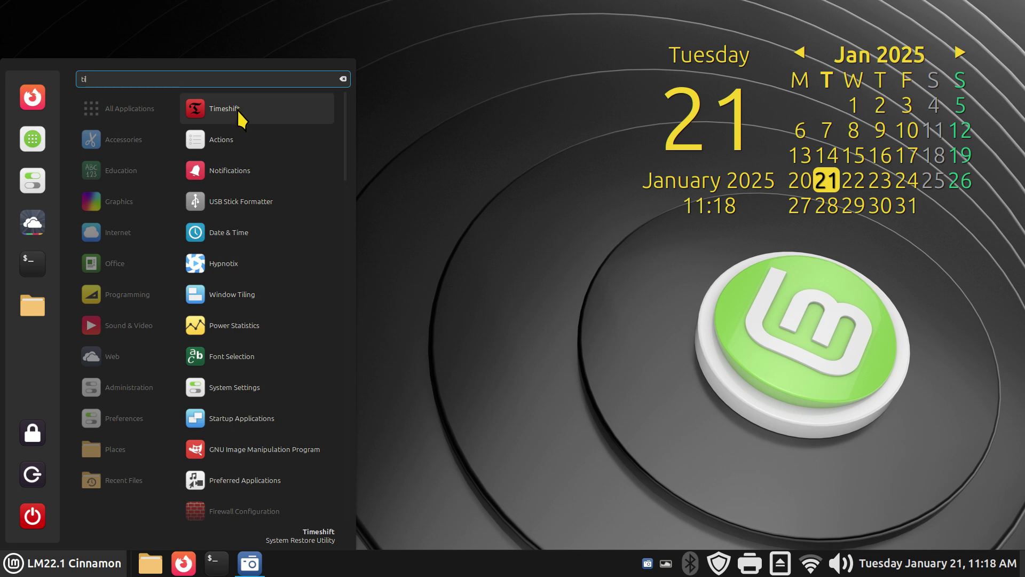
click(430, 198)
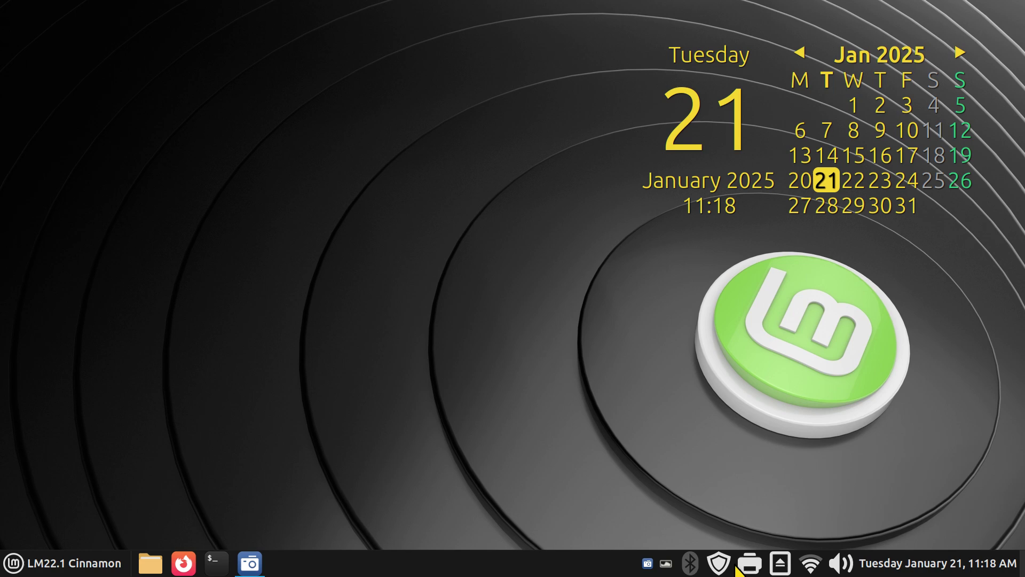
Launch Update Manager from the tray and start System Snapshots from its Edit menu
click(718, 565)
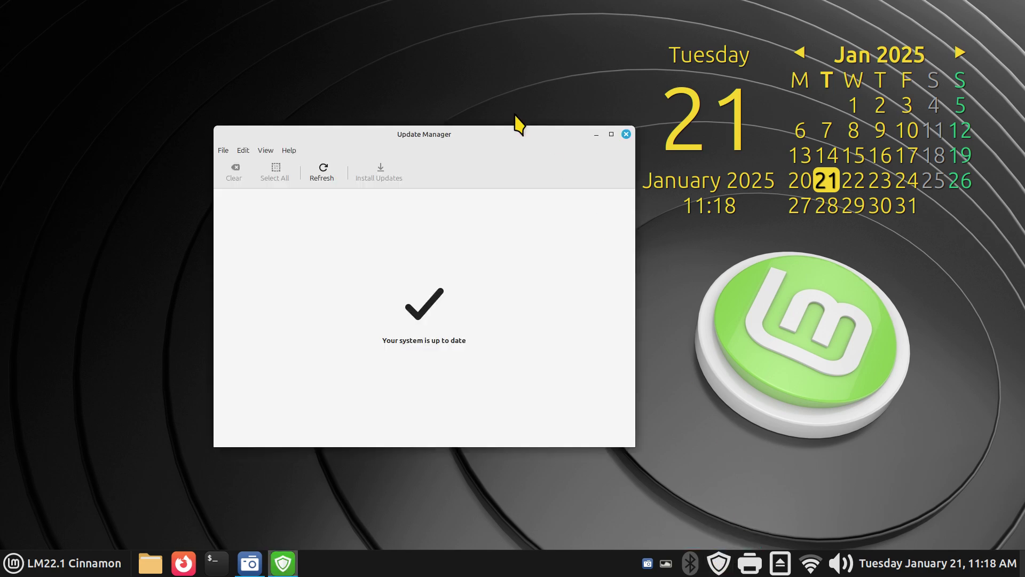
drag(499, 138, 475, 97)
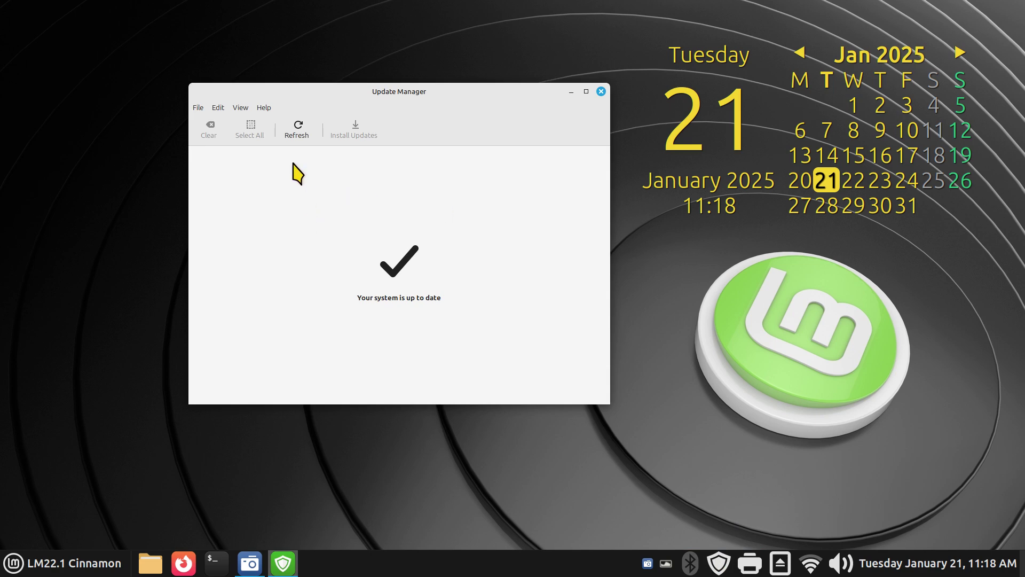
click(220, 108)
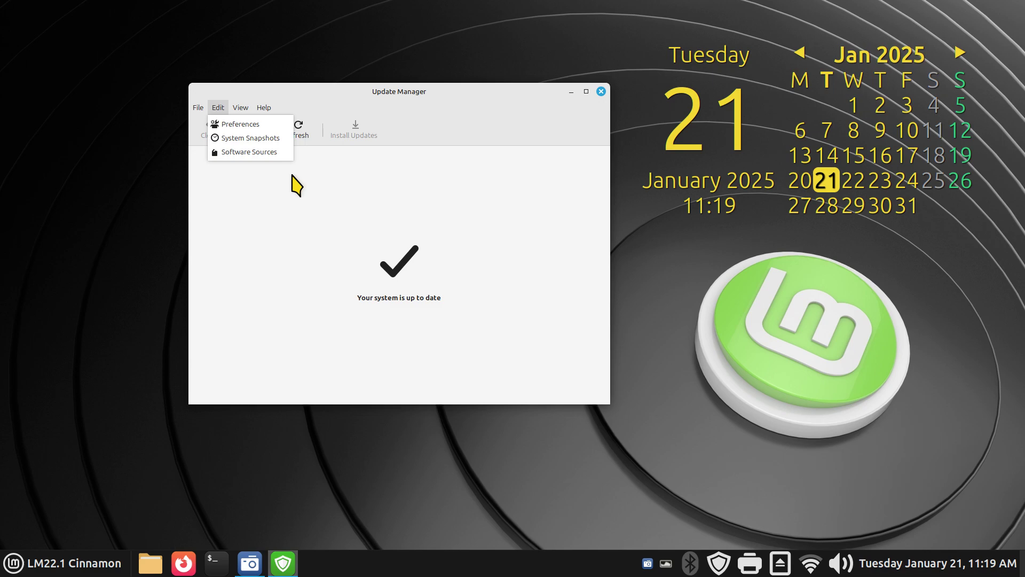
click(248, 138)
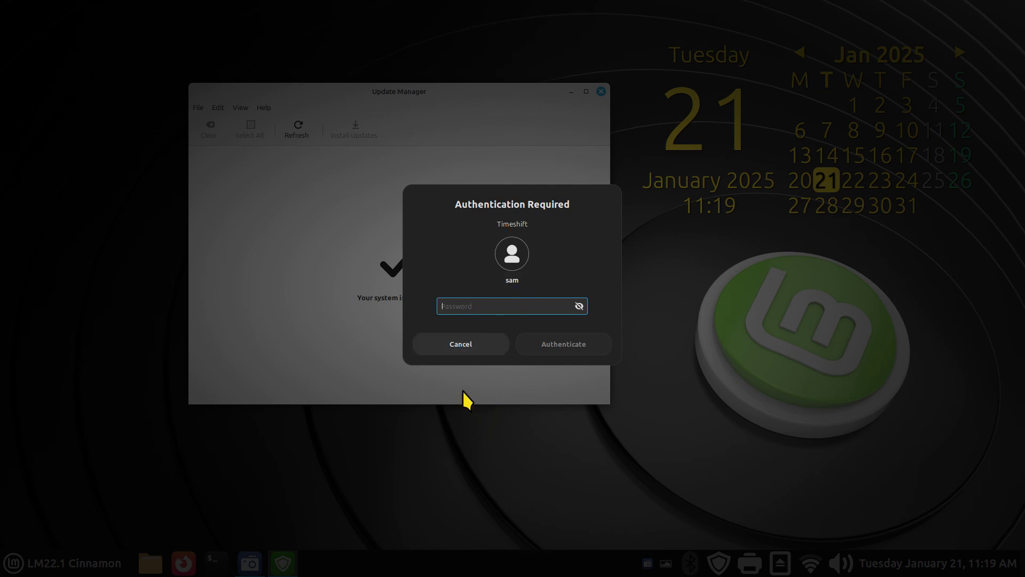
Enter the account password to authenticate and open Timeshift with its 5 rsync snapshots
text(******)
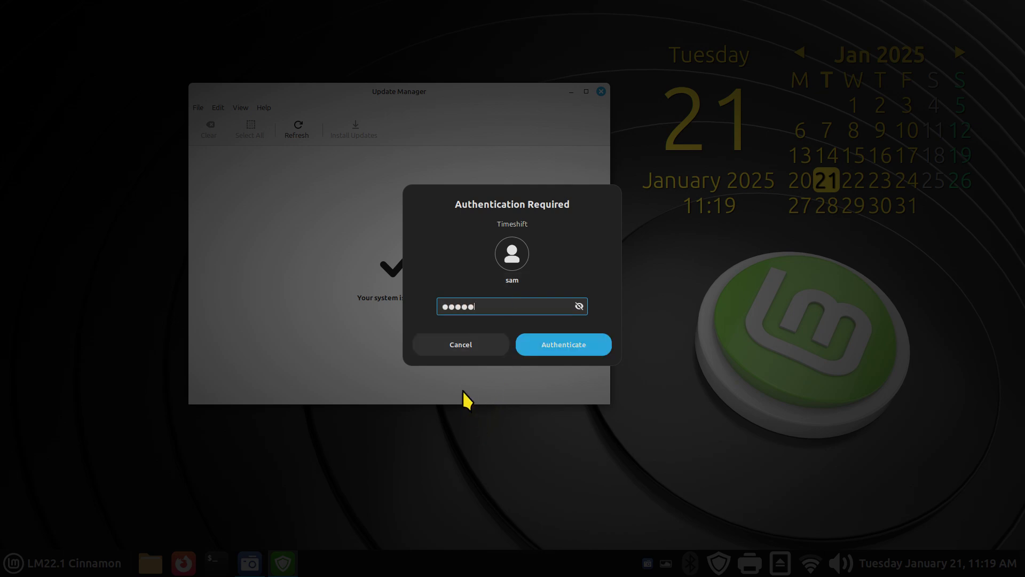
text(****)
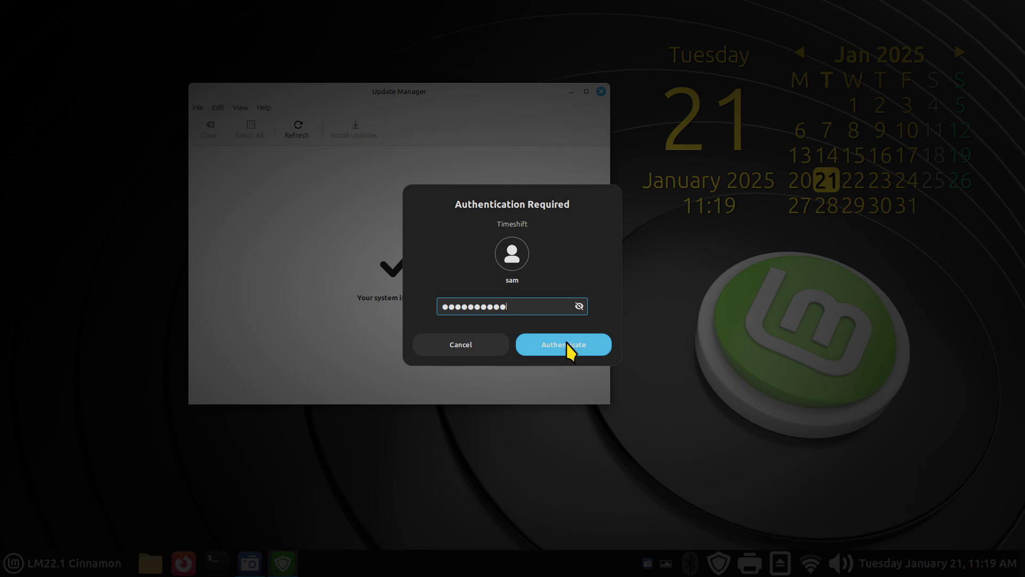
click(567, 346)
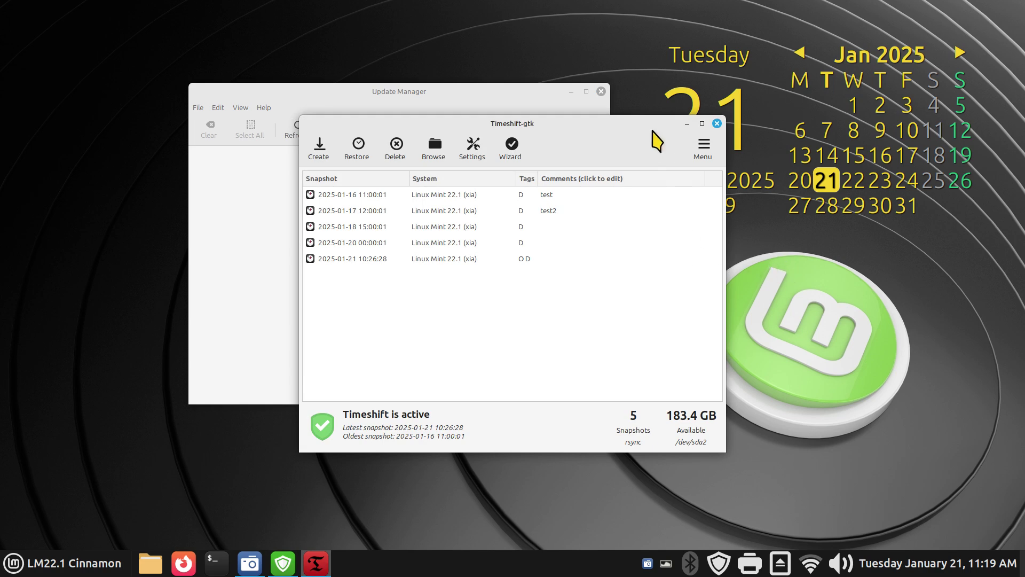
Close Update Manager, move Timeshift to the top-left, and open the applications menu
drag(641, 127, 533, 188)
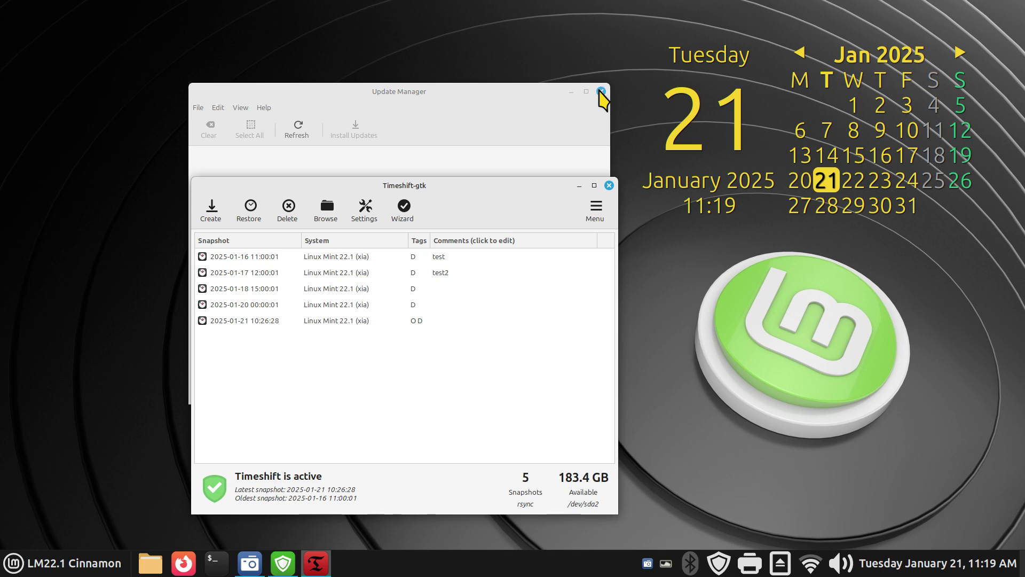
click(601, 91)
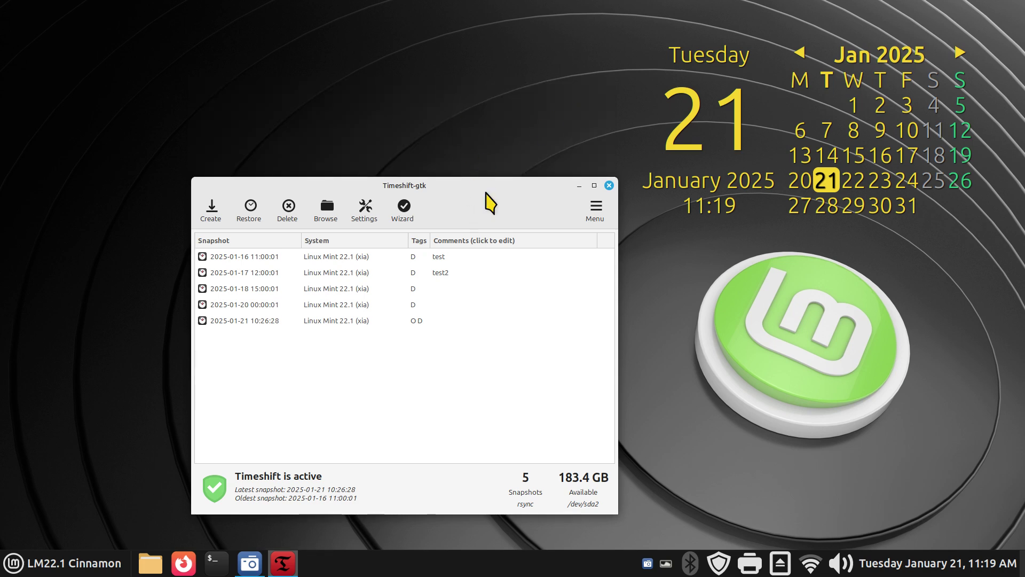
drag(485, 187, 451, 87)
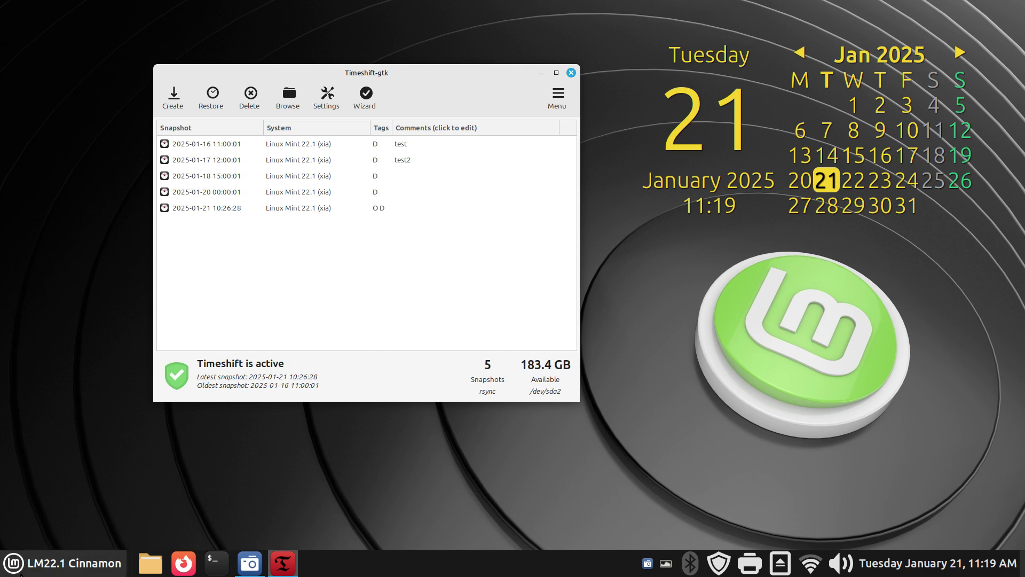
click(21, 572)
text(wel)
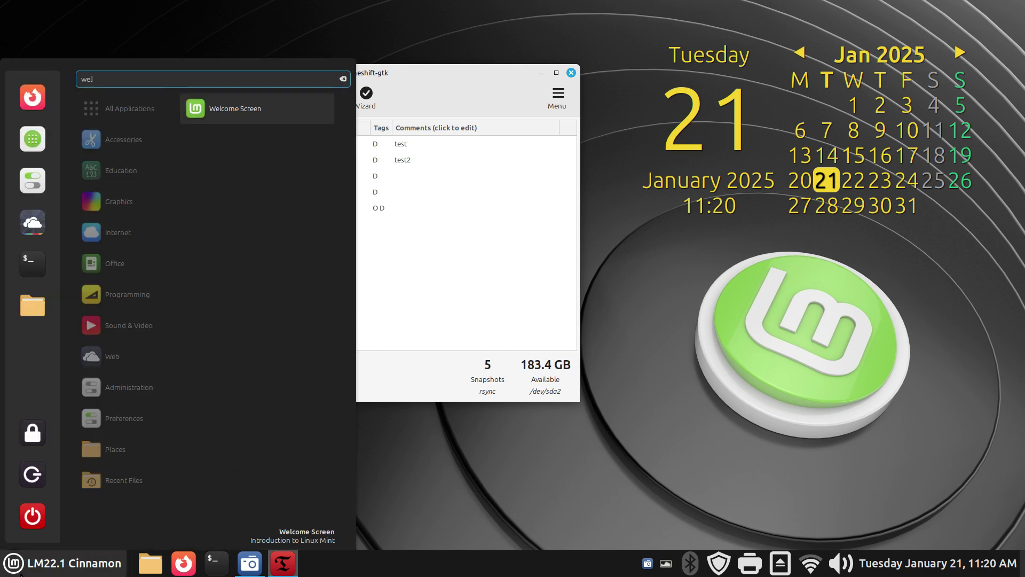
click(243, 111)
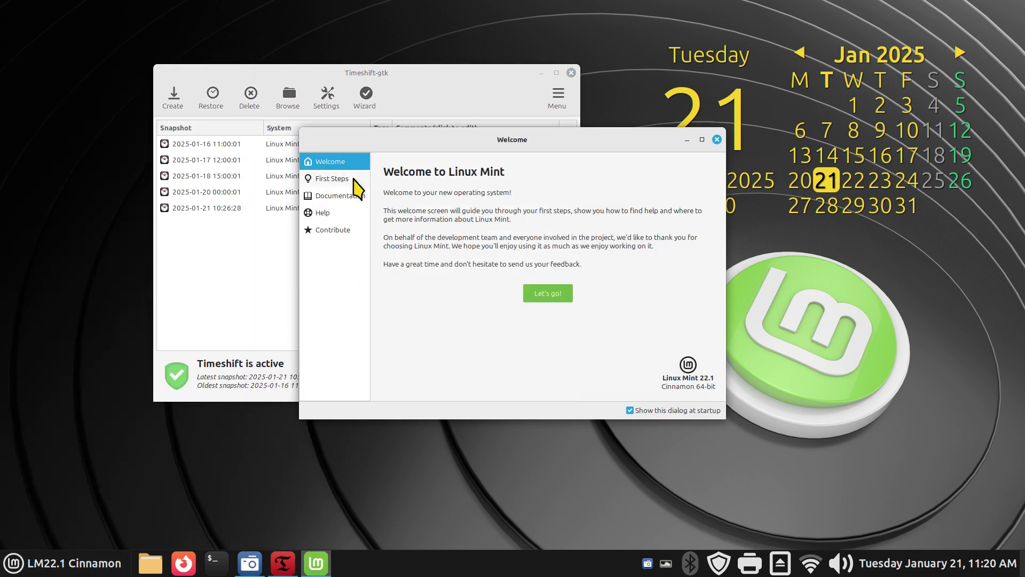
click(320, 178)
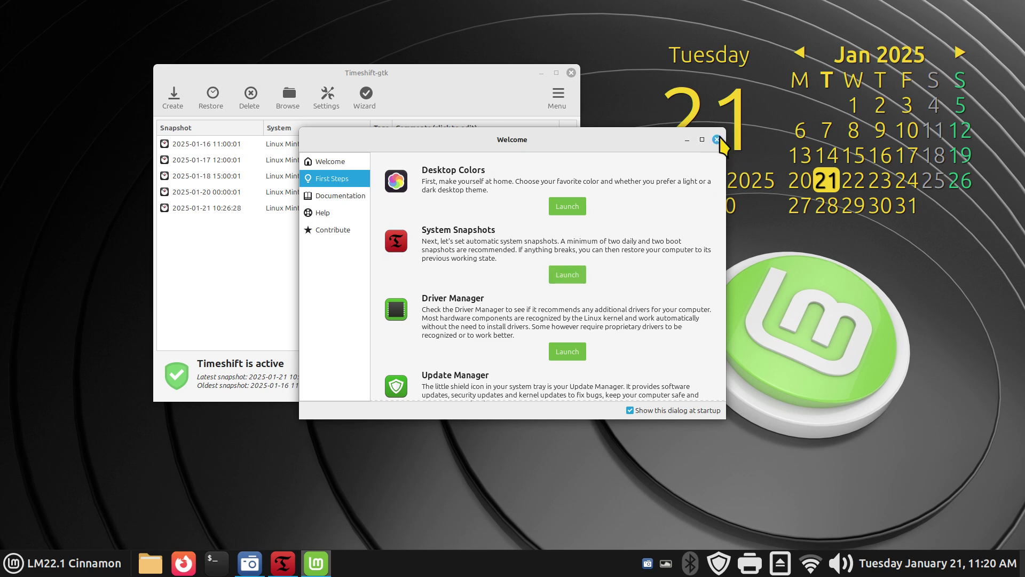
click(717, 140)
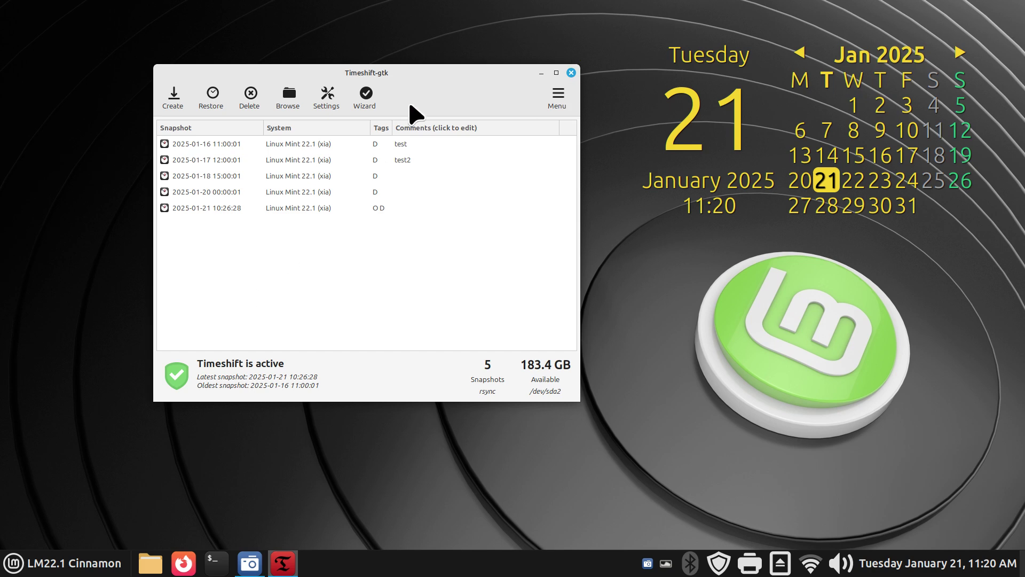
click(410, 159)
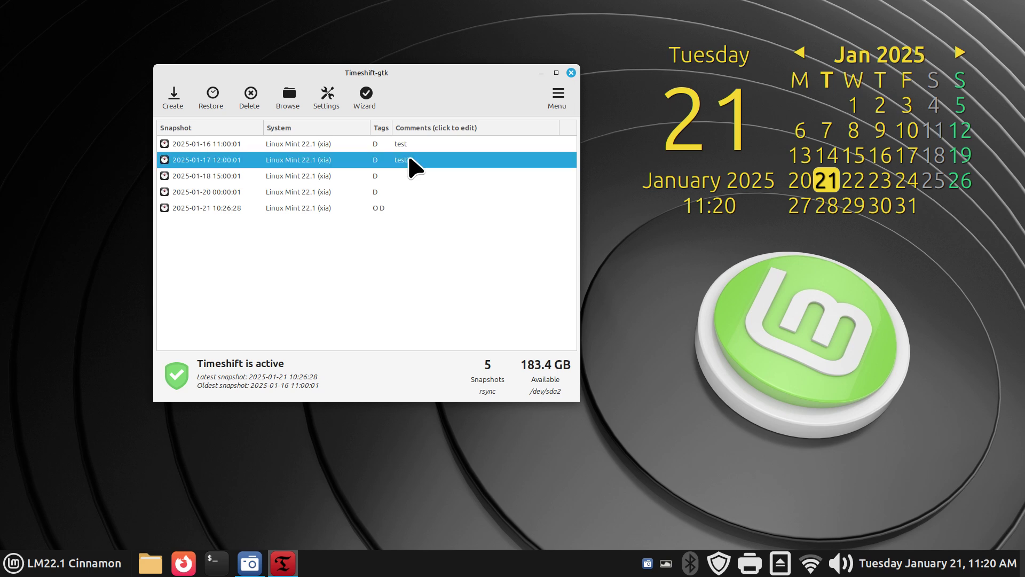
click(417, 160)
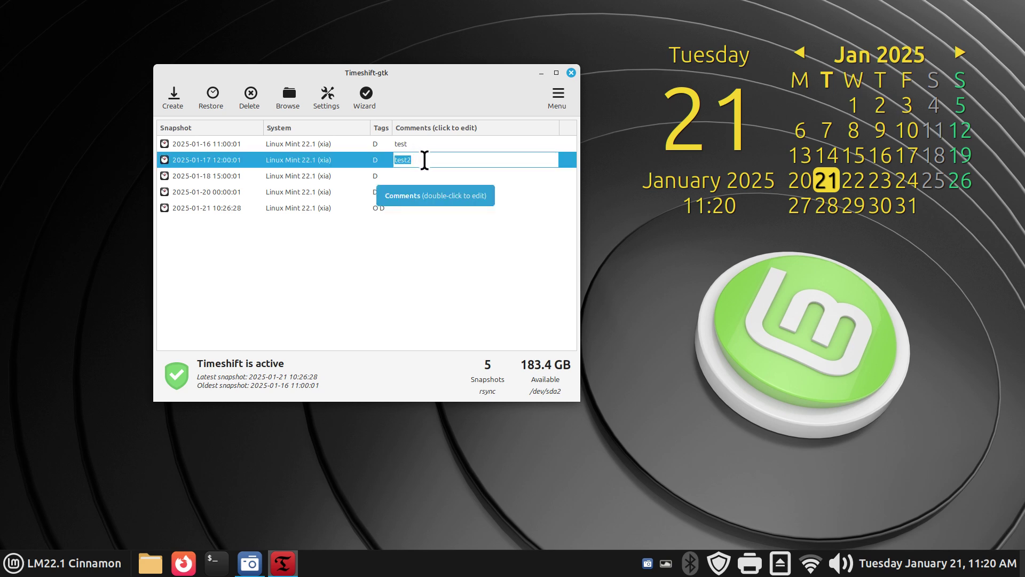
text(test3)
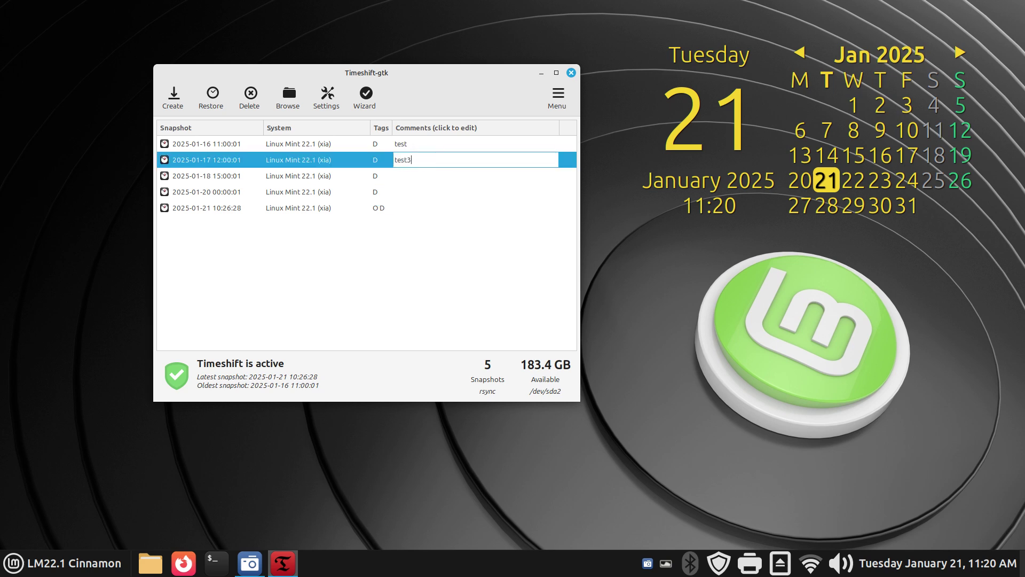
key(Return)
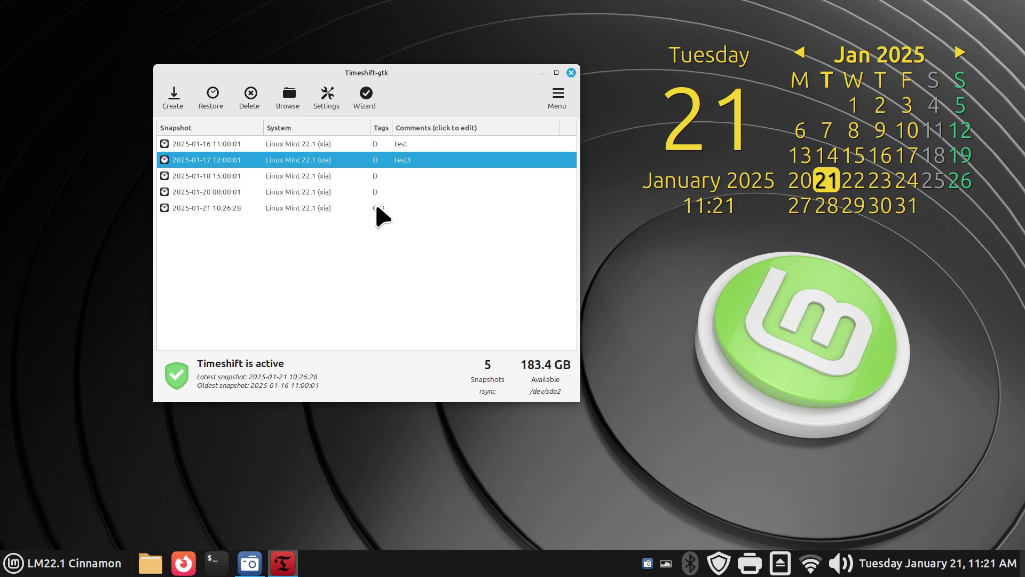
mouse_move(380, 213)
click(211, 208)
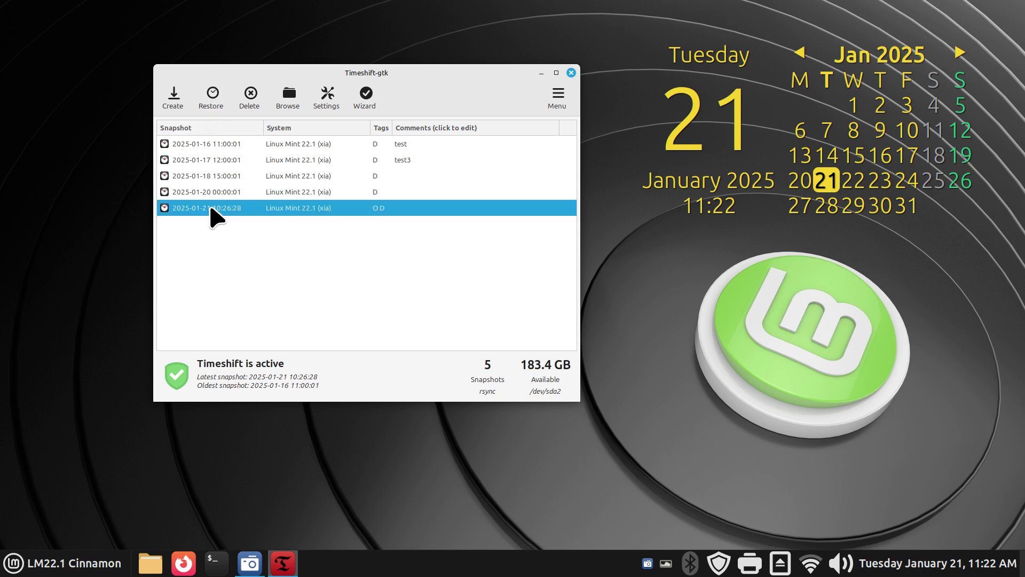
click(230, 147)
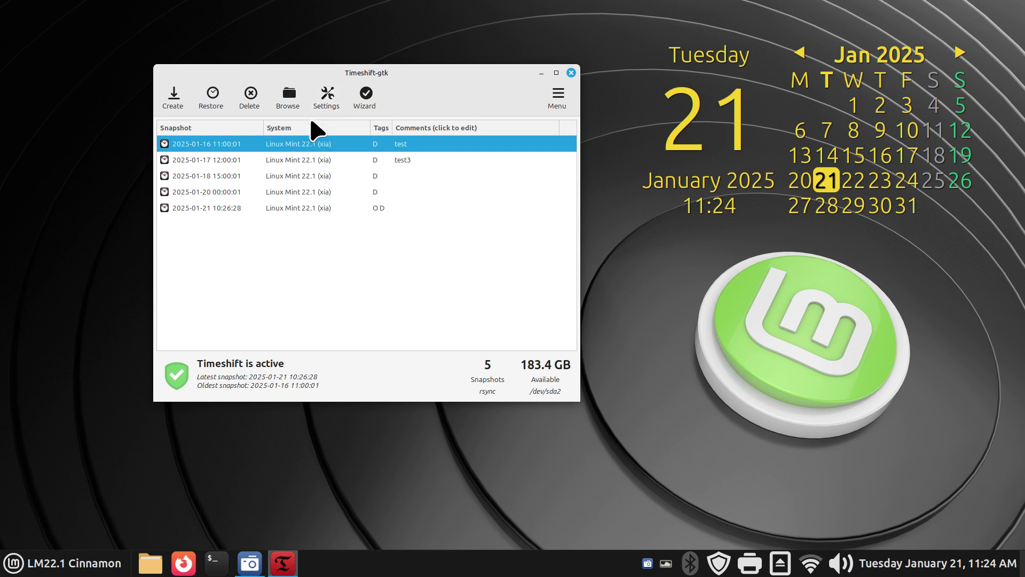
Browse the 2025-01-16 snapshot's files in Nemo, view its About dialog, then close Nemo
click(297, 104)
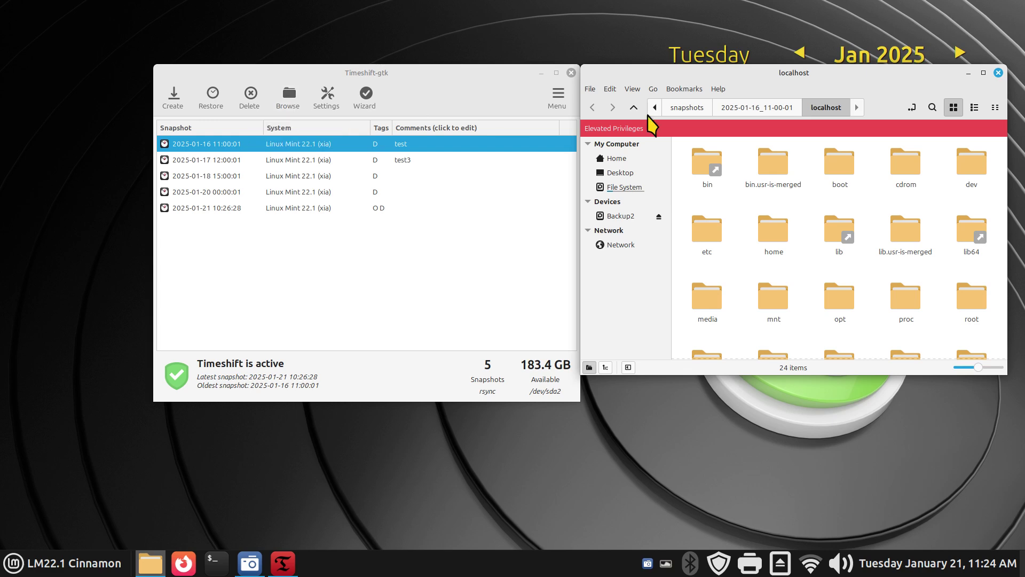
drag(489, 80, 457, 83)
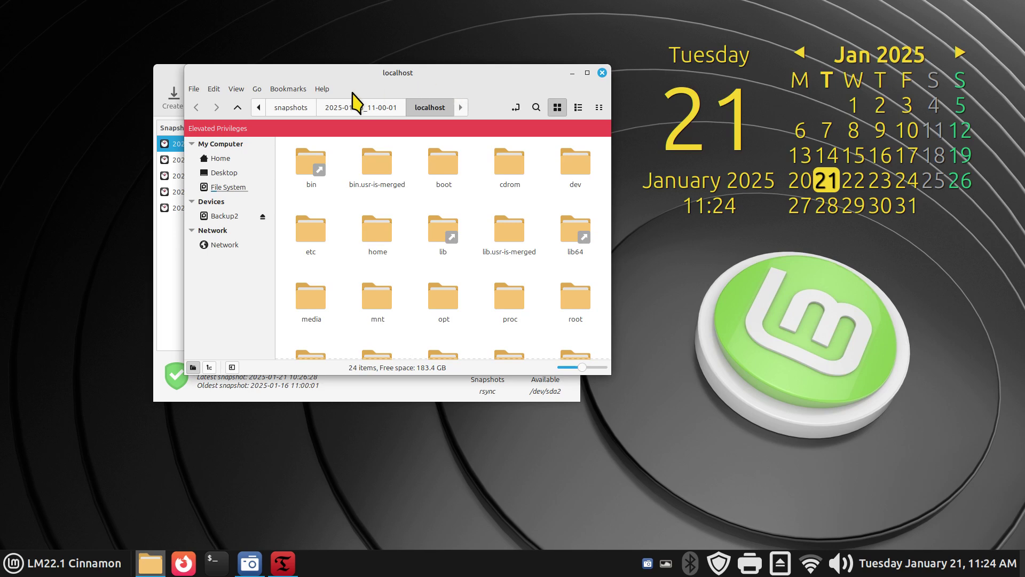
click(326, 90)
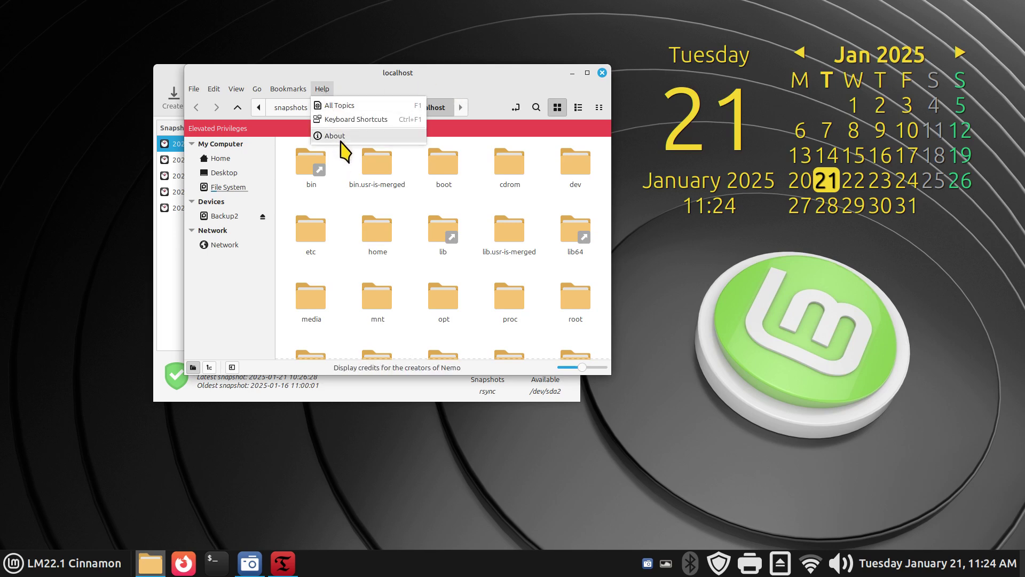
click(337, 137)
click(516, 146)
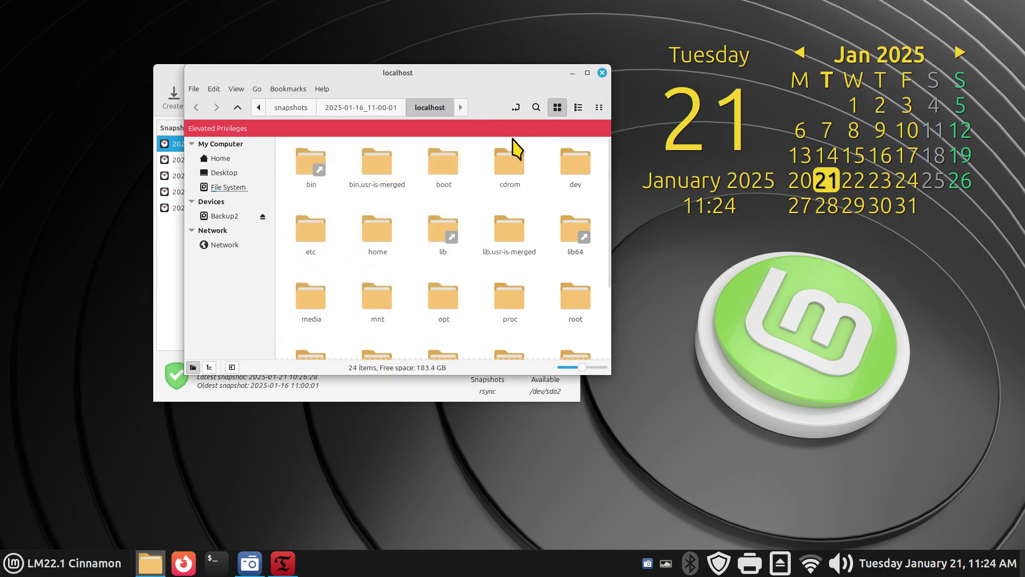
click(602, 73)
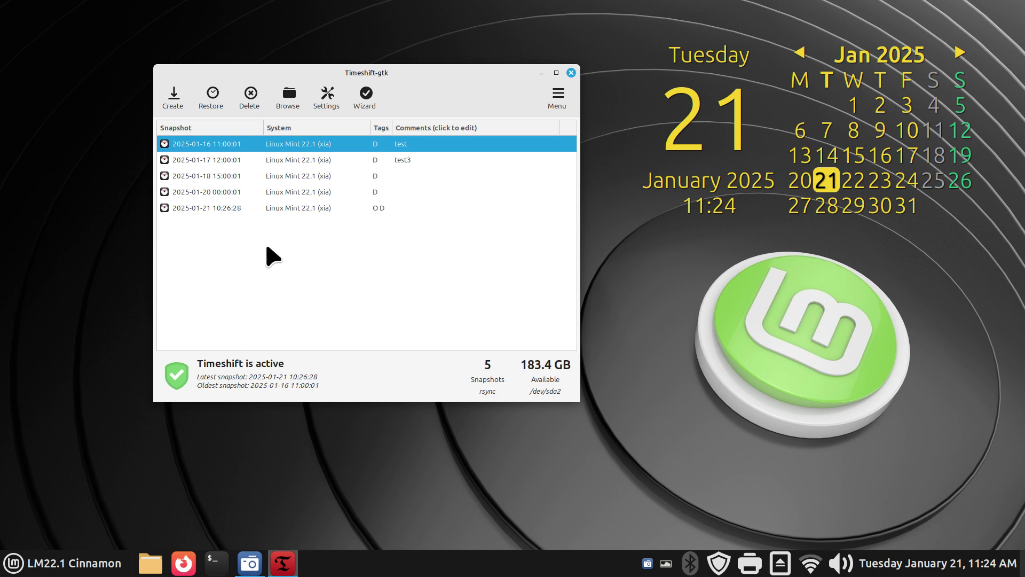
Show Timeshift's Settings at the Location tab, with sda2 (ext4, 183 GB free) selected
click(334, 96)
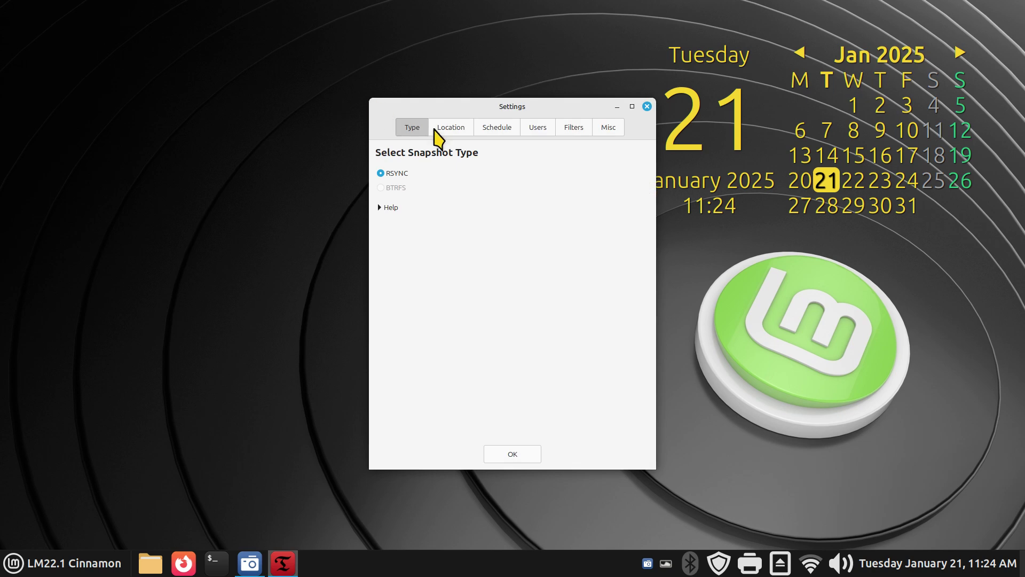
drag(505, 105, 453, 108)
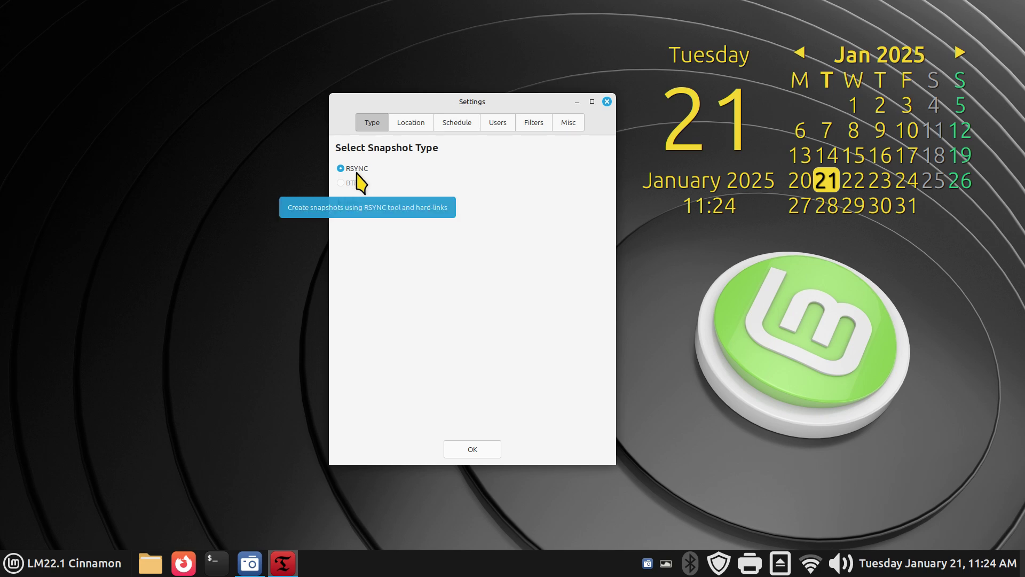
click(414, 126)
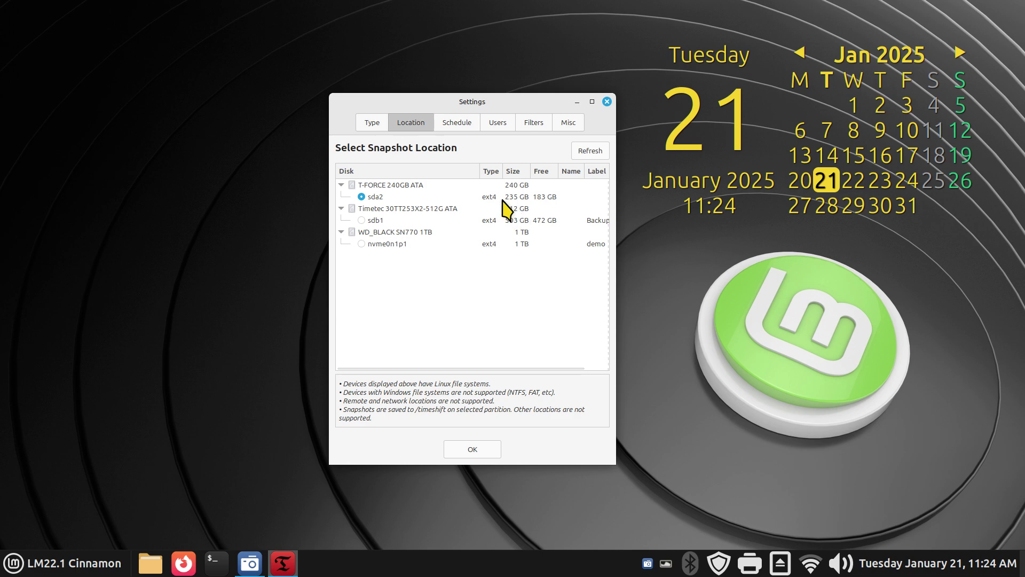
Check the Schedule tab: only Daily snapshots enabled, keeping 5
click(458, 126)
drag(434, 104, 308, 67)
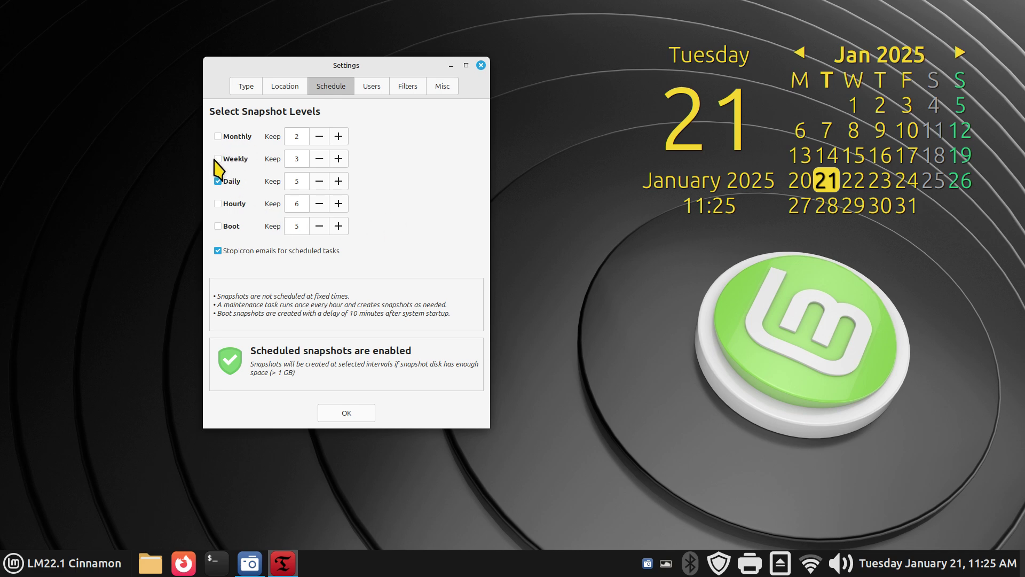
double_click(303, 180)
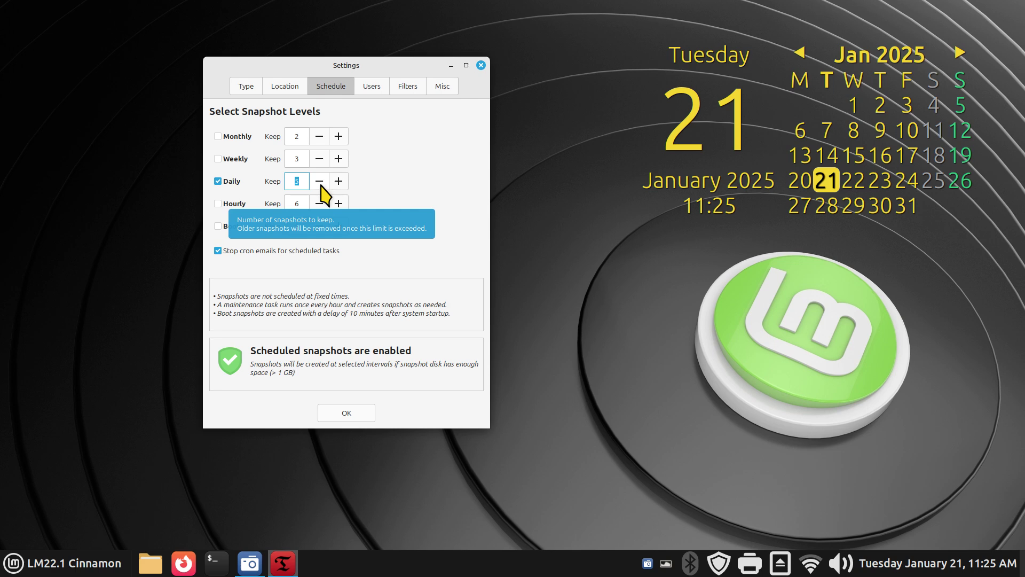
Close Settings with OK and select both the 2025-01-16 and 2025-01-17 snapshots
click(350, 414)
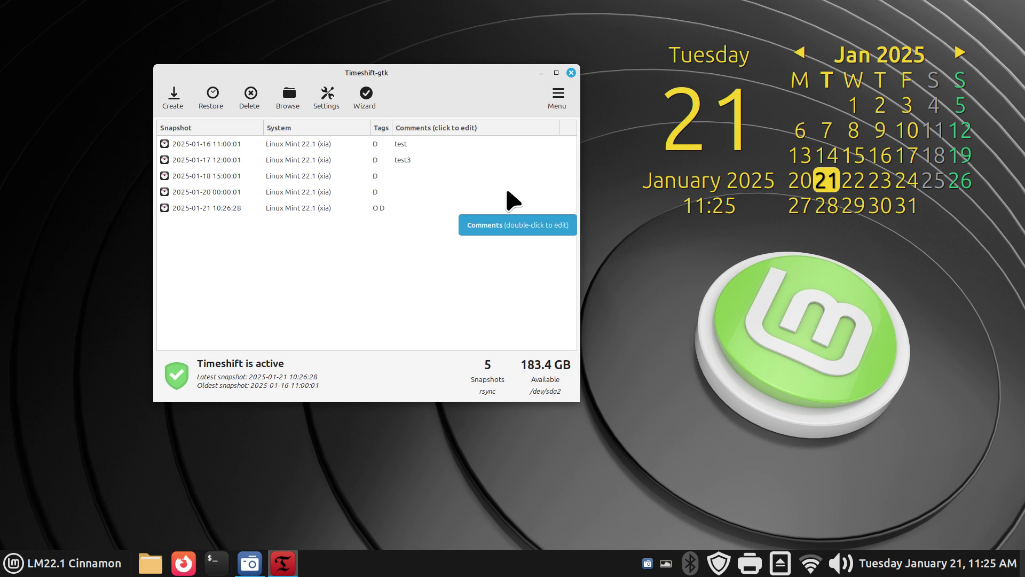
click(313, 149)
ctrl+click(316, 159)
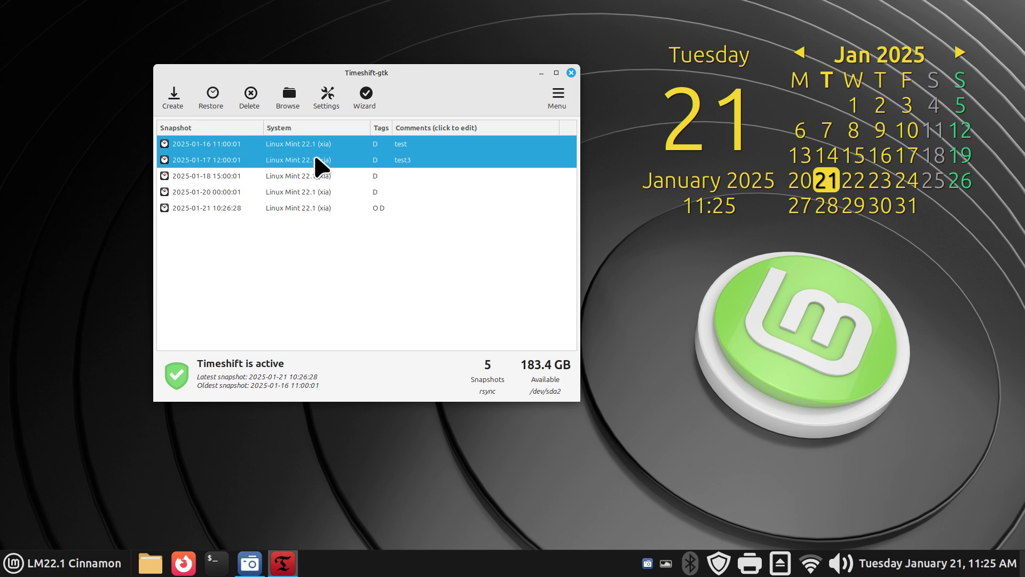
Reopen Timeshift settings, check the Schedule levels, then show the User Home Directories settings
click(327, 96)
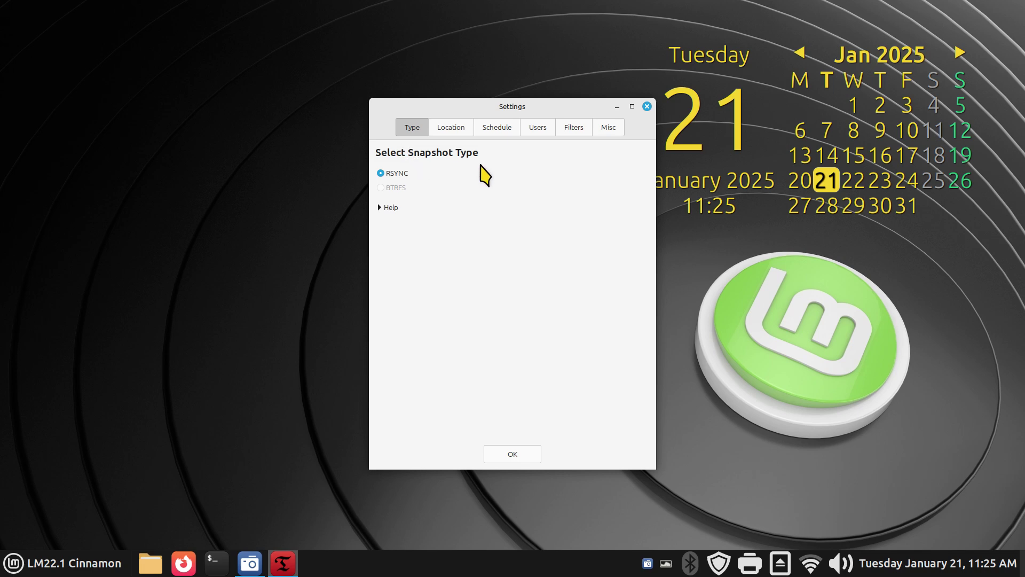
click(498, 128)
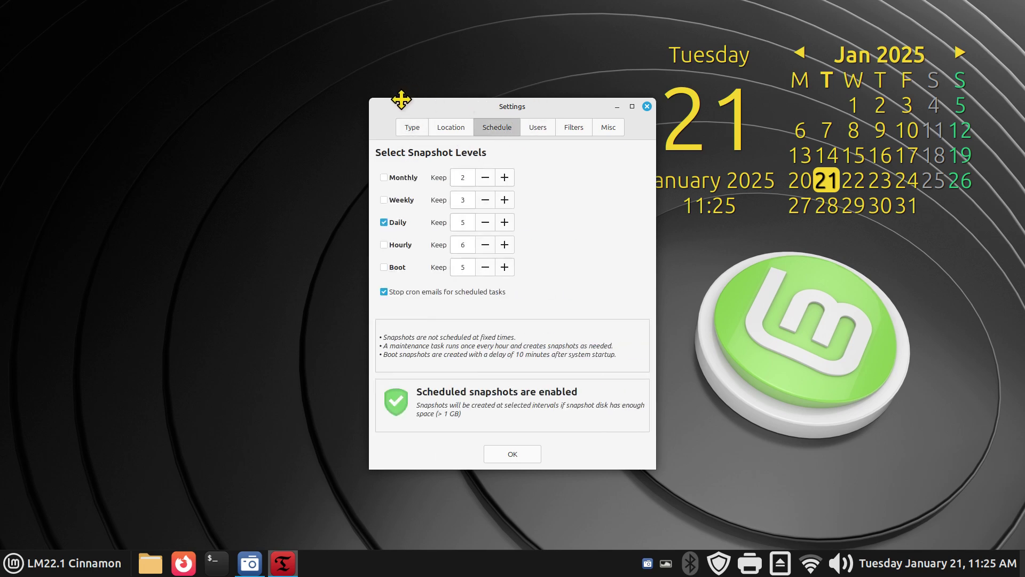
drag(401, 99, 214, 64)
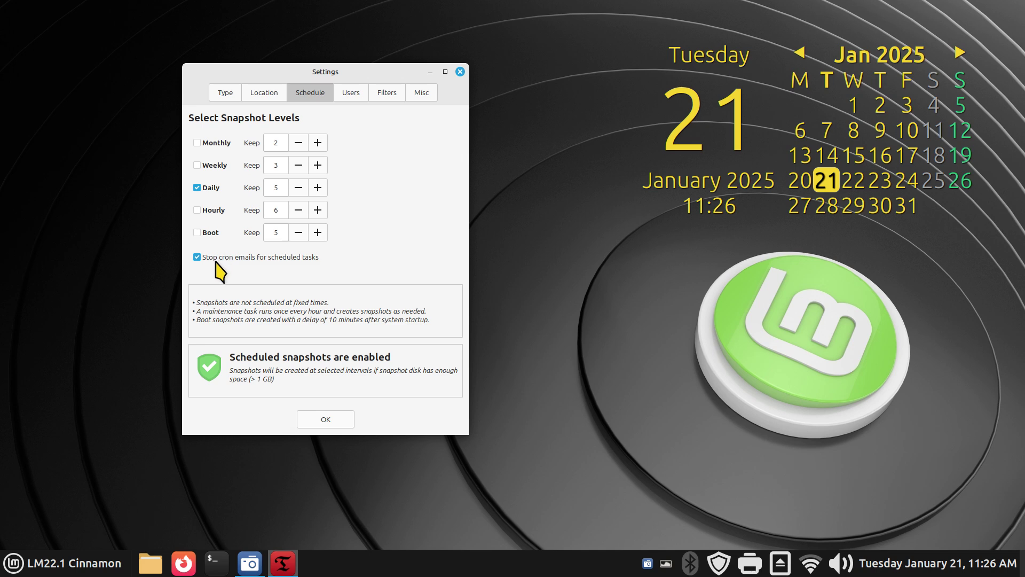
click(349, 97)
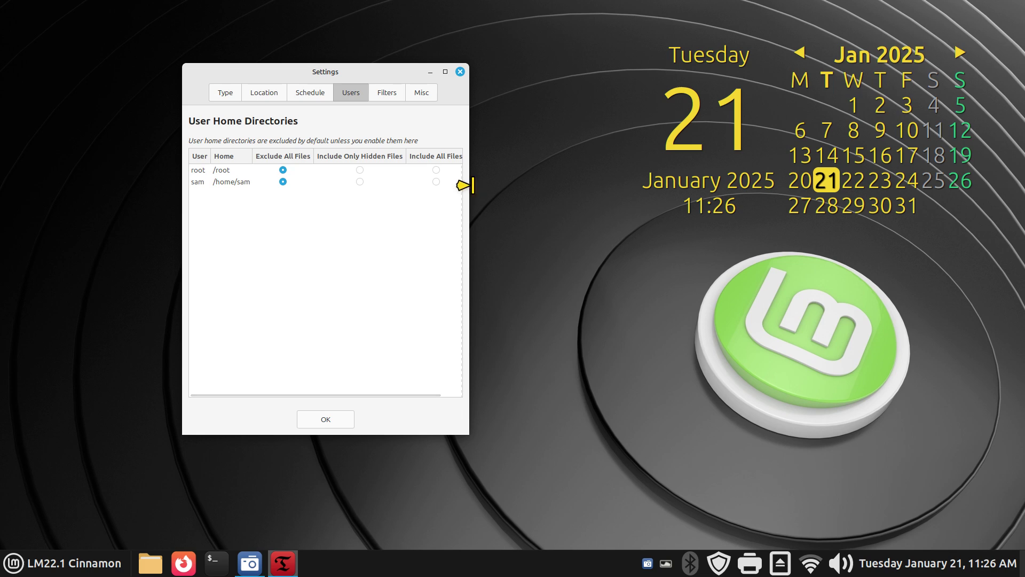
Widen the settings window to reveal all home-directory columns and select the second user's row
drag(470, 184, 568, 206)
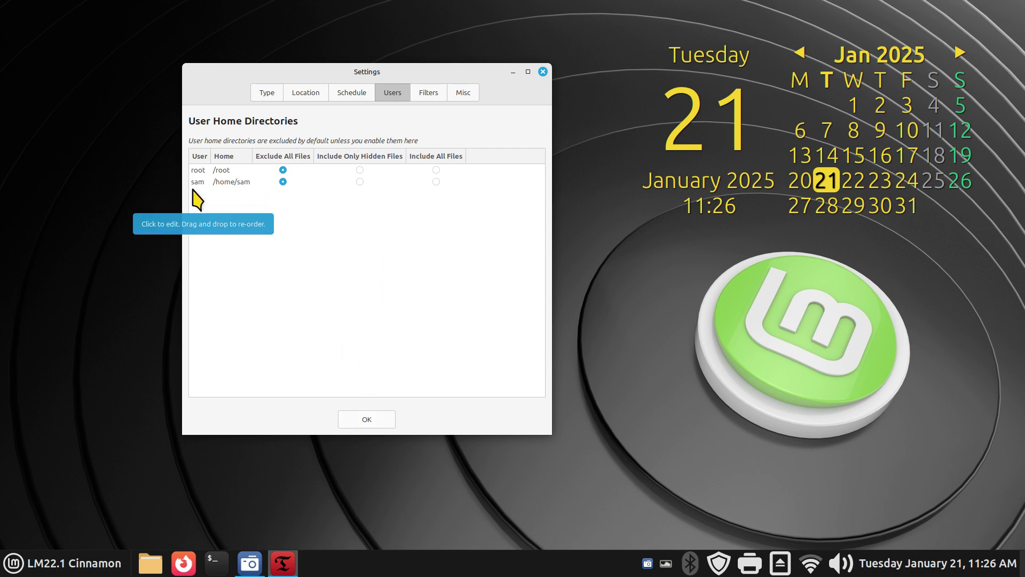
click(215, 186)
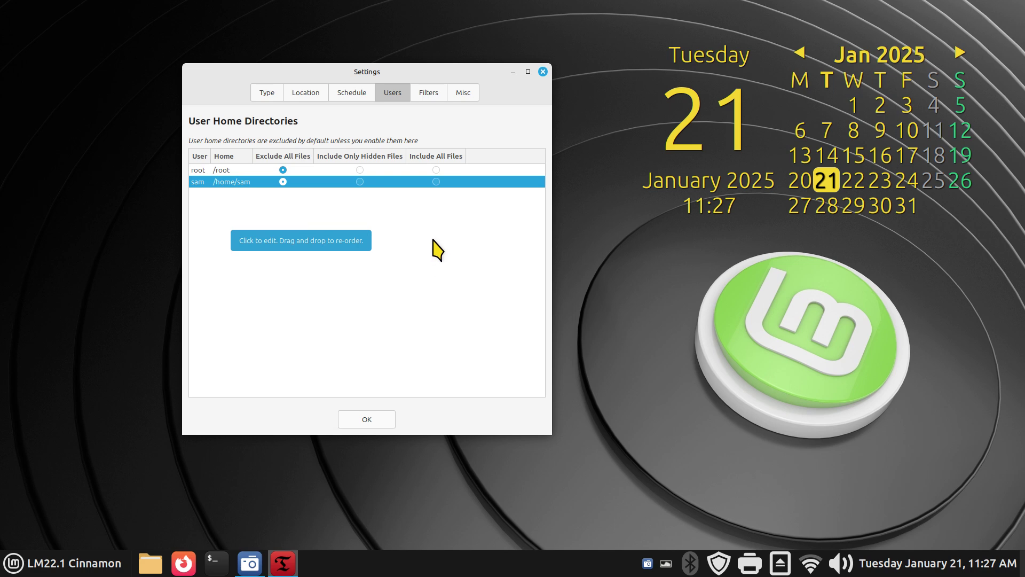
Review the Filters patterns and Misc date format, then confirm the settings with OK
click(428, 95)
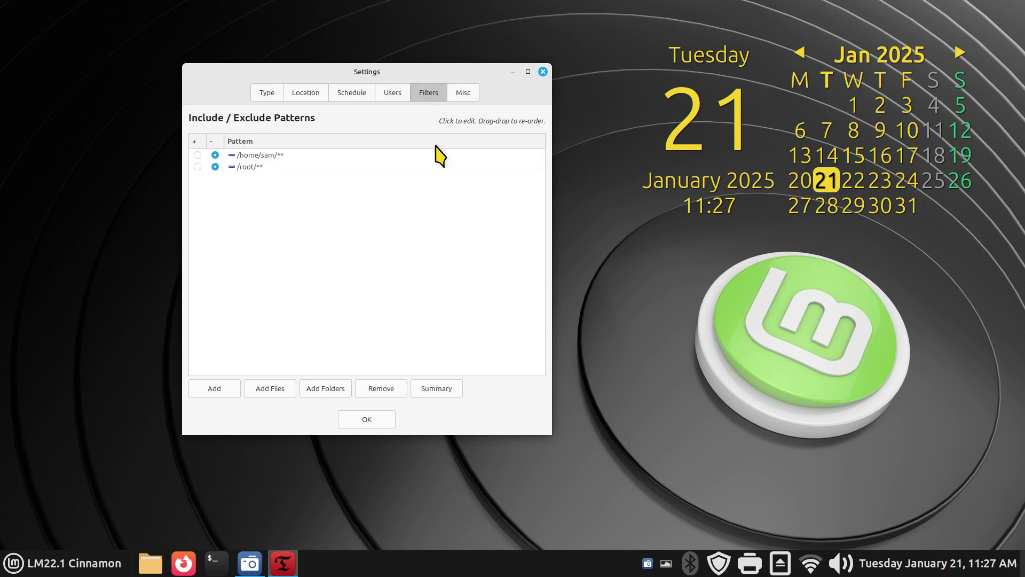
click(458, 93)
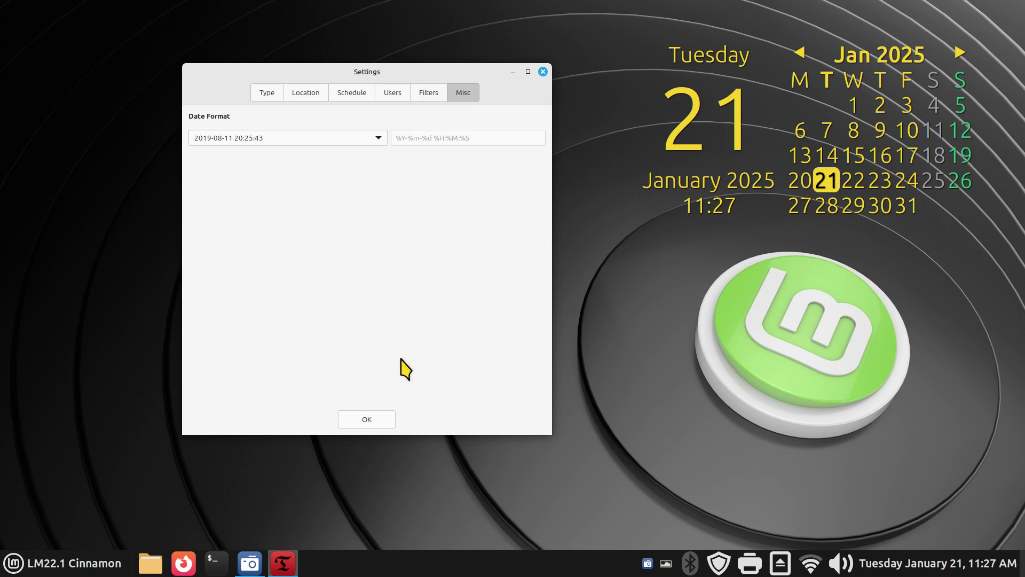
click(372, 418)
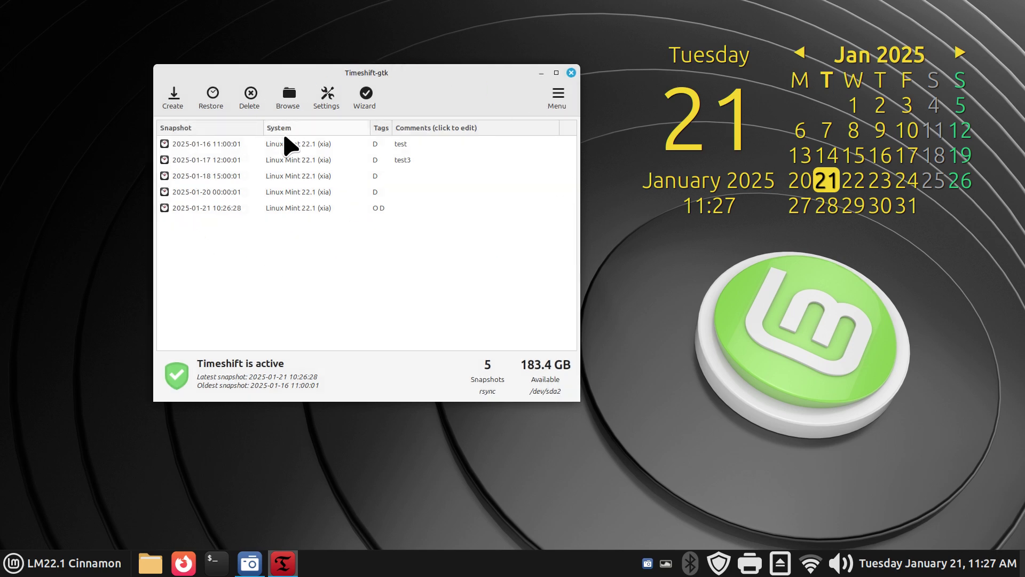
Select the 2025-01-16, 01-17 and 01-18 snapshots, recheck the Schedule settings, and close them
click(292, 150)
ctrl+click(292, 160)
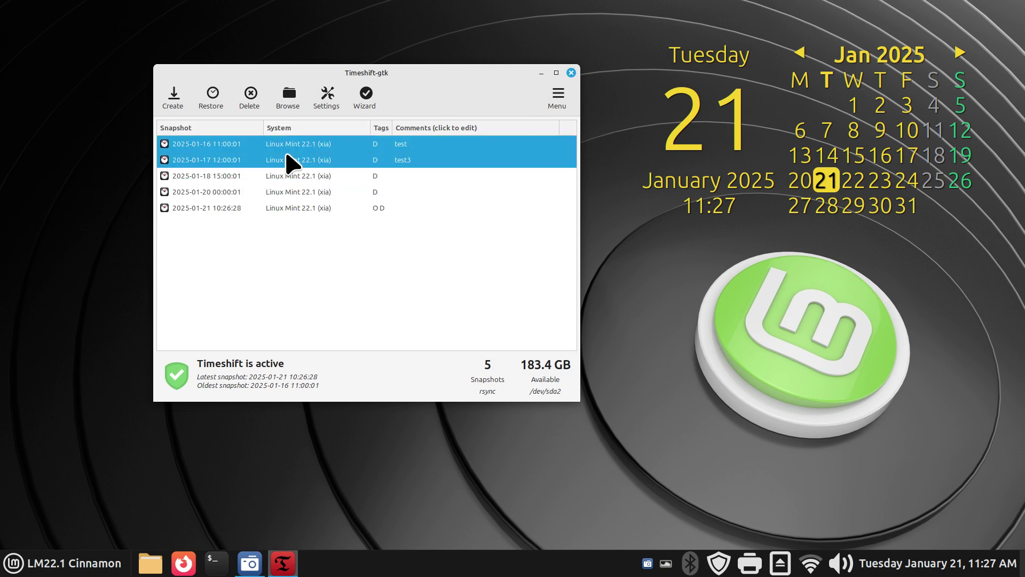
ctrl+click(290, 178)
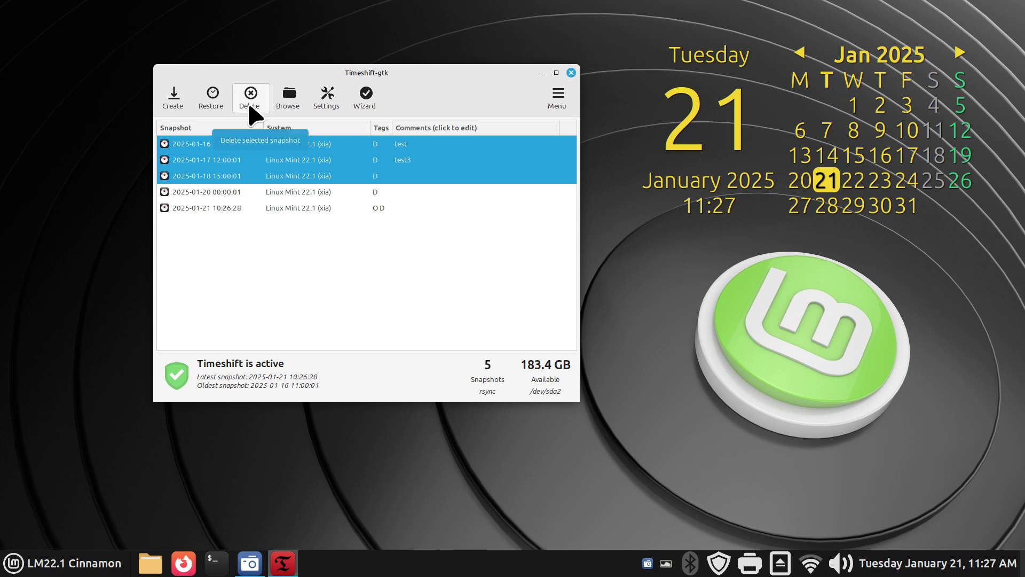
click(325, 98)
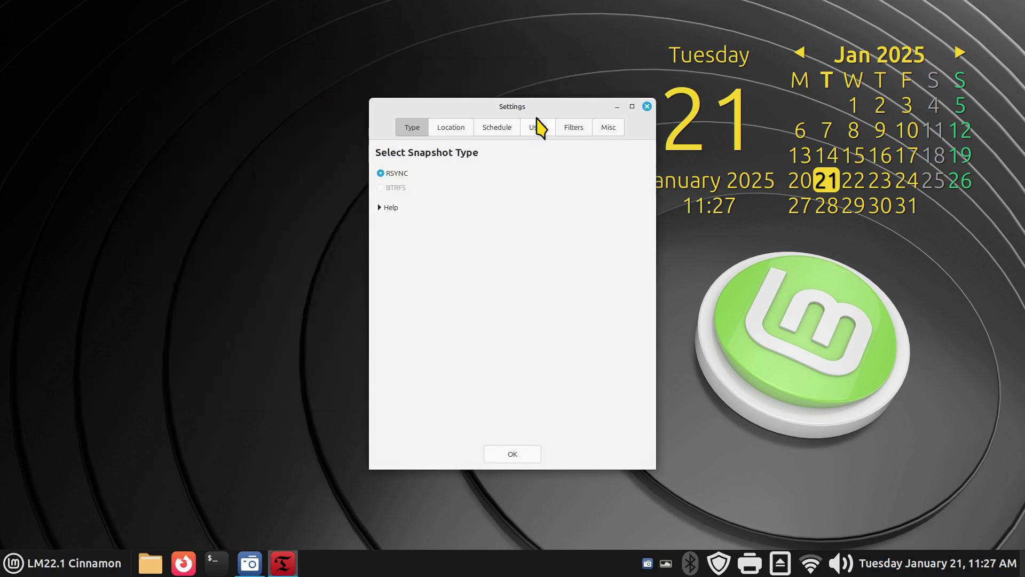
click(490, 129)
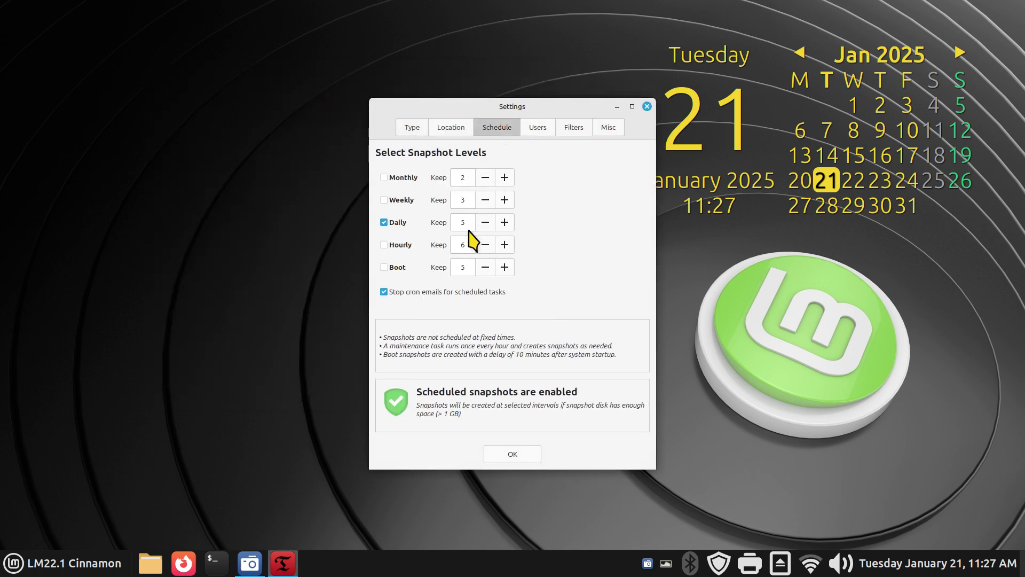
click(647, 106)
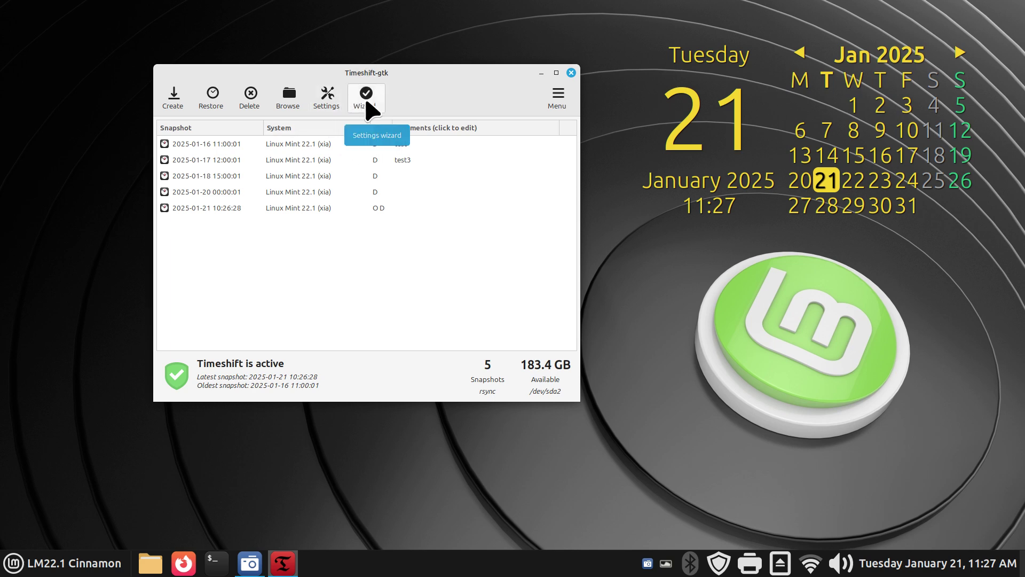
click(555, 95)
click(580, 100)
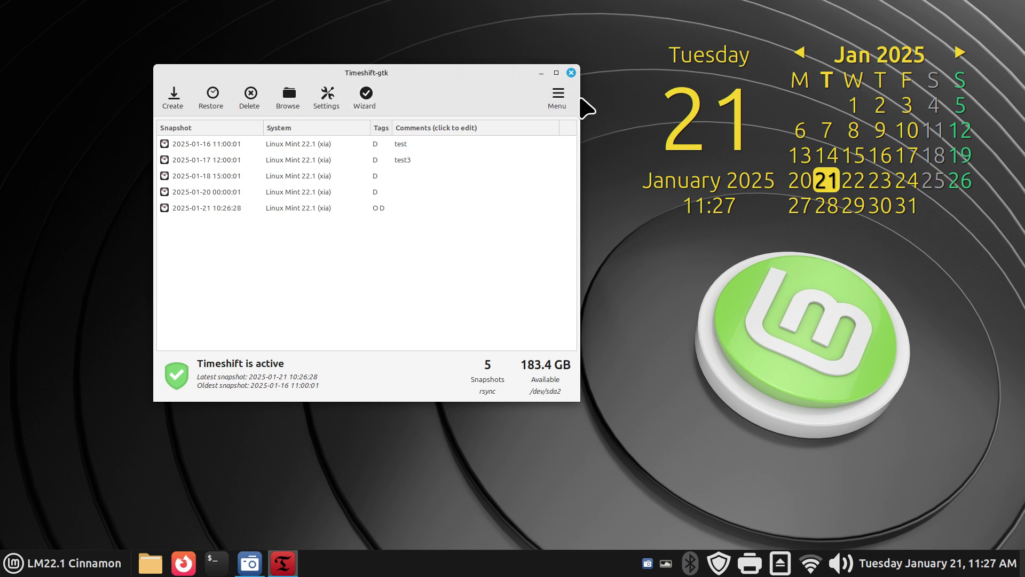
drag(747, 83, 418, 84)
double_click(388, 193)
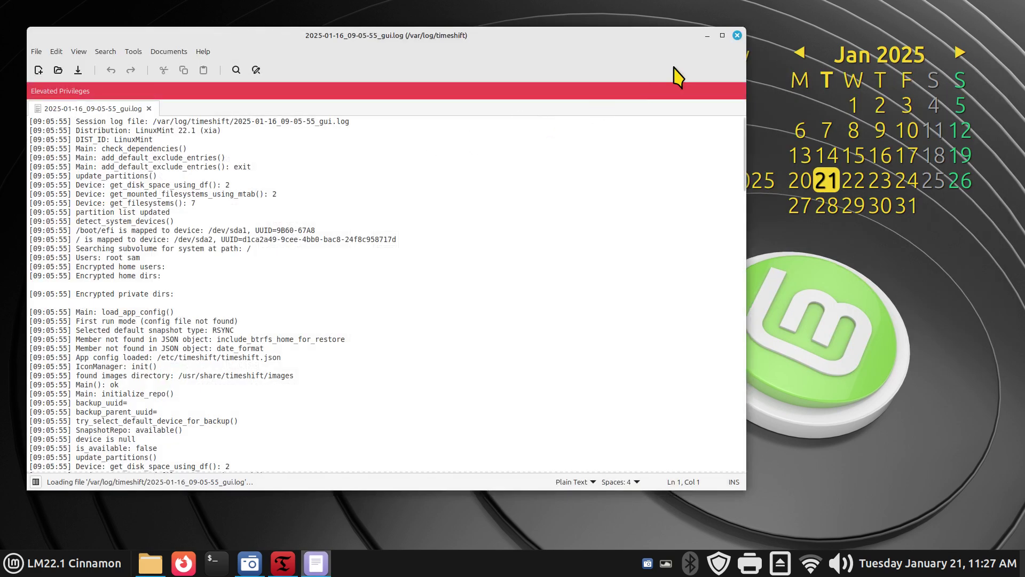
click(737, 35)
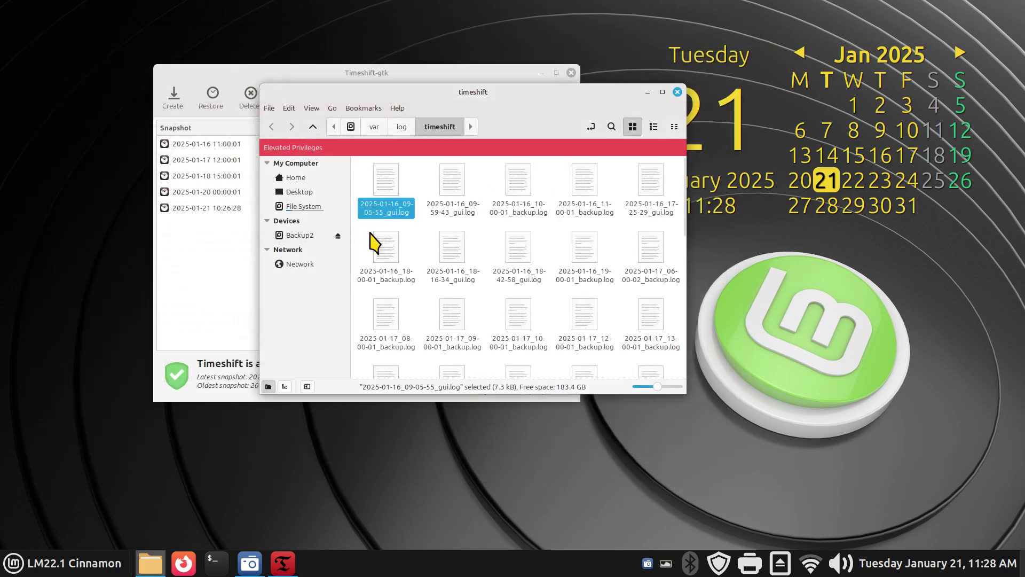
click(677, 92)
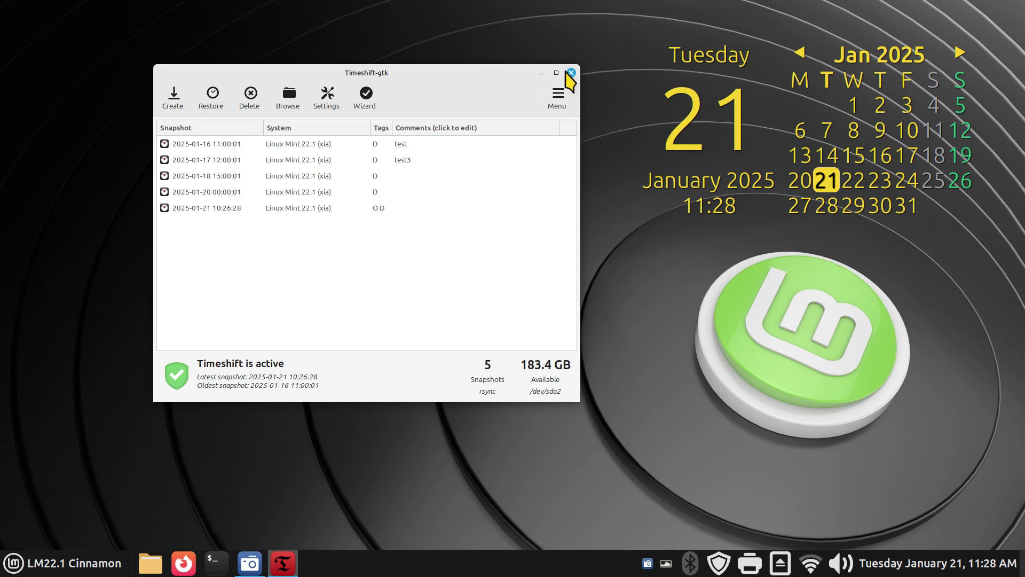
Quit Timeshift, open the Home folder in Nemo, and launch Backup Tool from the menu search
click(571, 72)
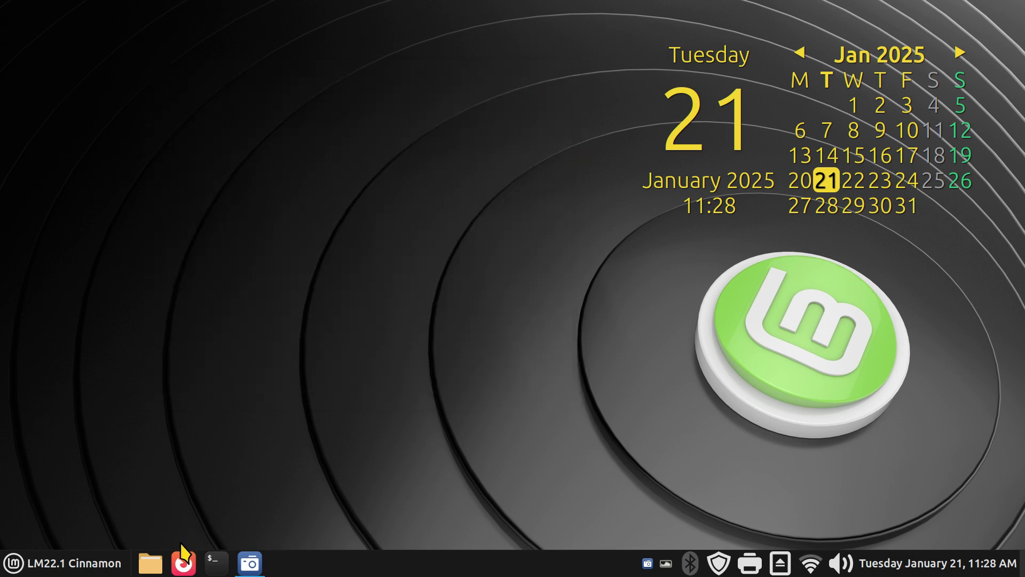
click(150, 558)
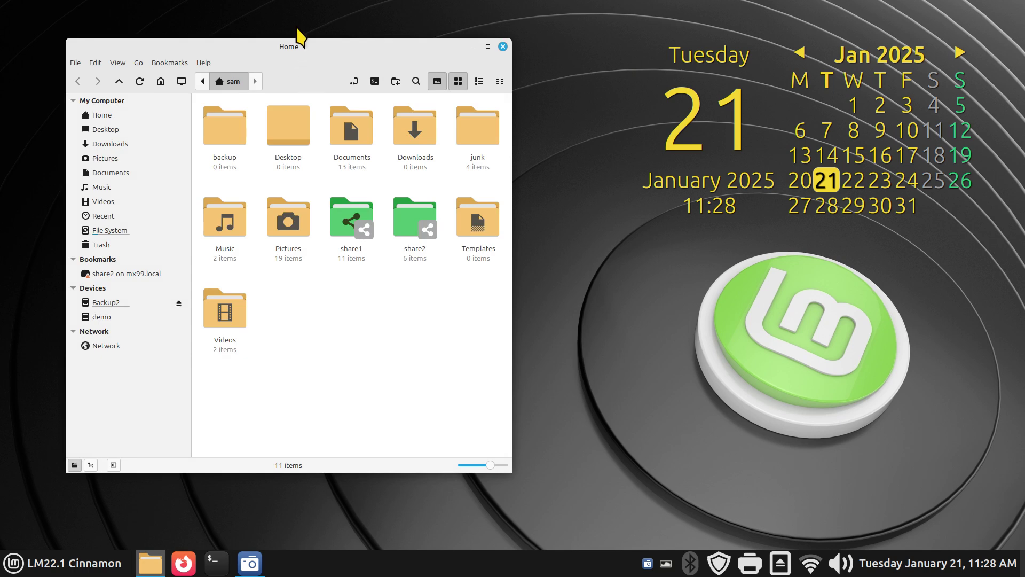
drag(298, 38, 347, 25)
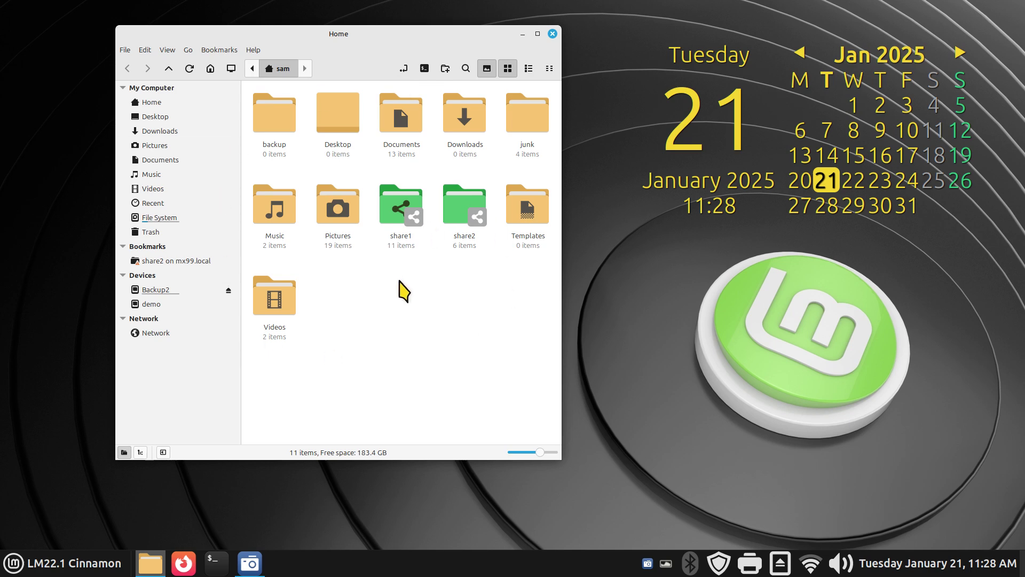
click(14, 563)
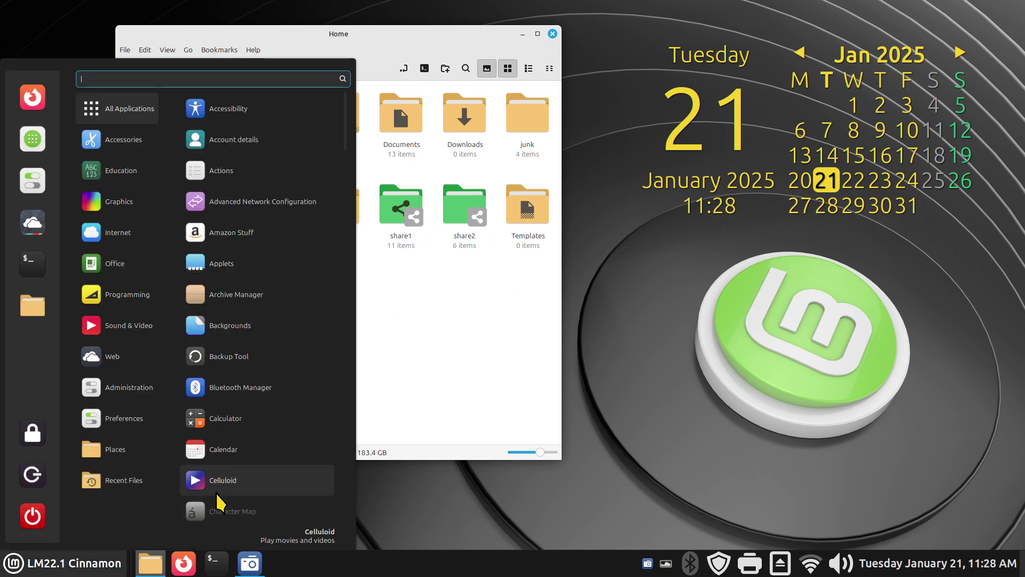
text(bad)
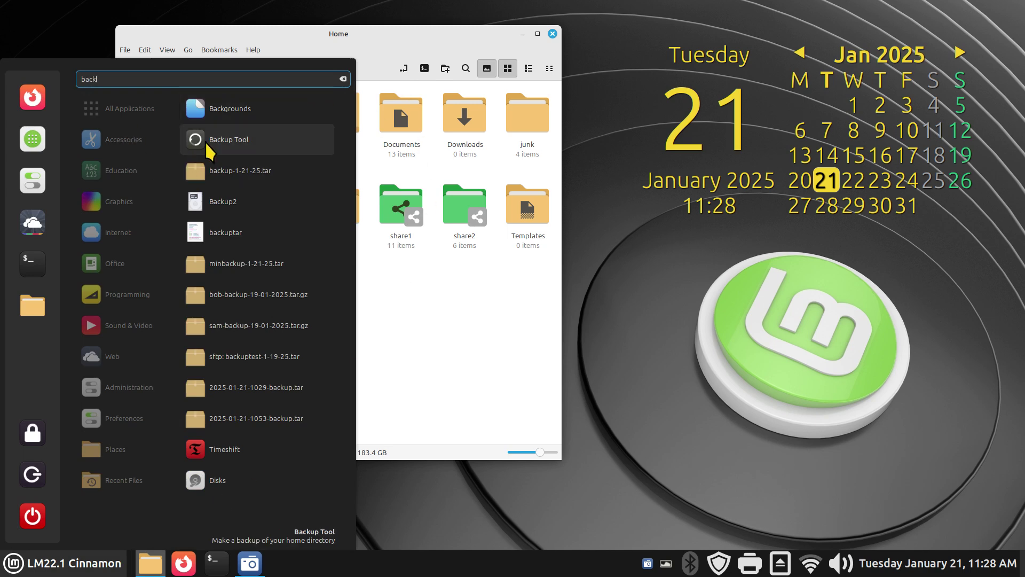
click(229, 144)
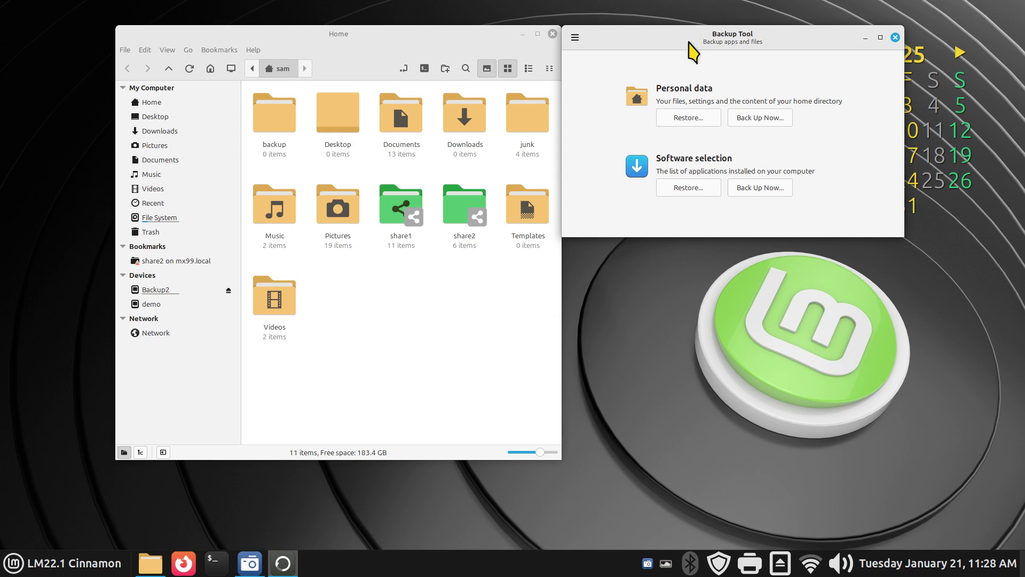
Open the empty Documents/Backups folder in Nemo beside the Backup Tool window
drag(689, 43, 513, 309)
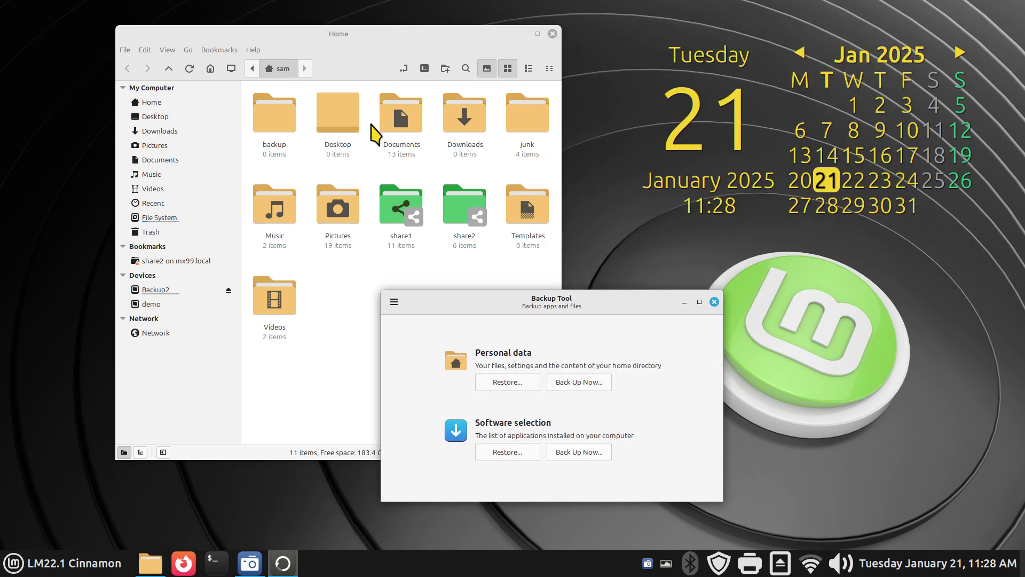
double_click(402, 122)
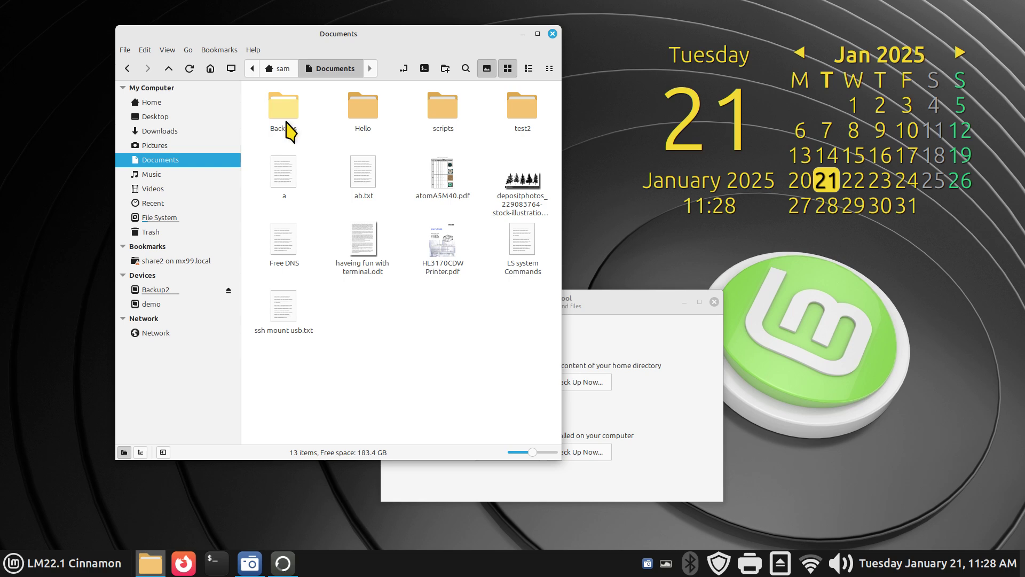
double_click(284, 123)
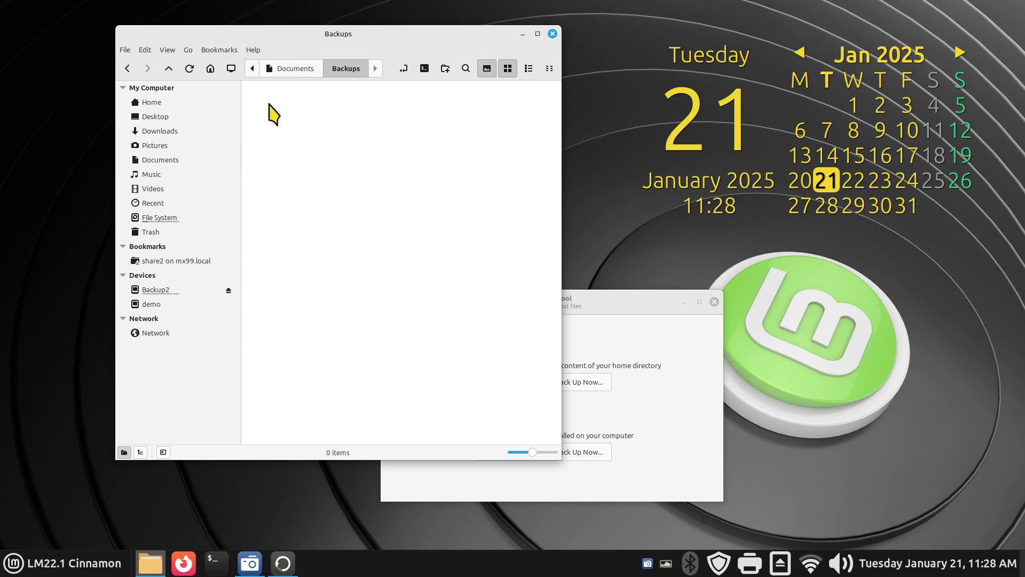
click(648, 303)
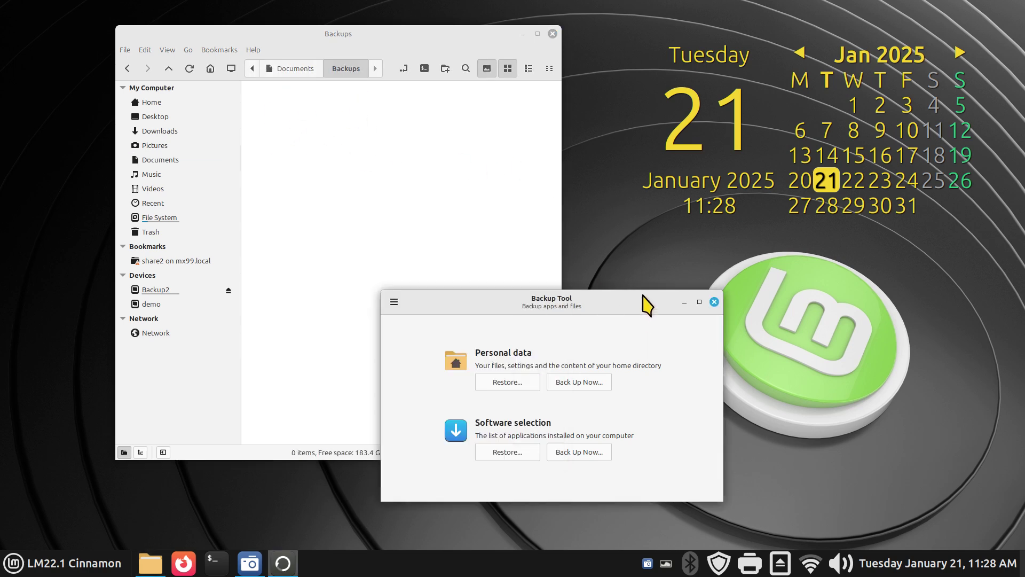
drag(624, 308, 694, 259)
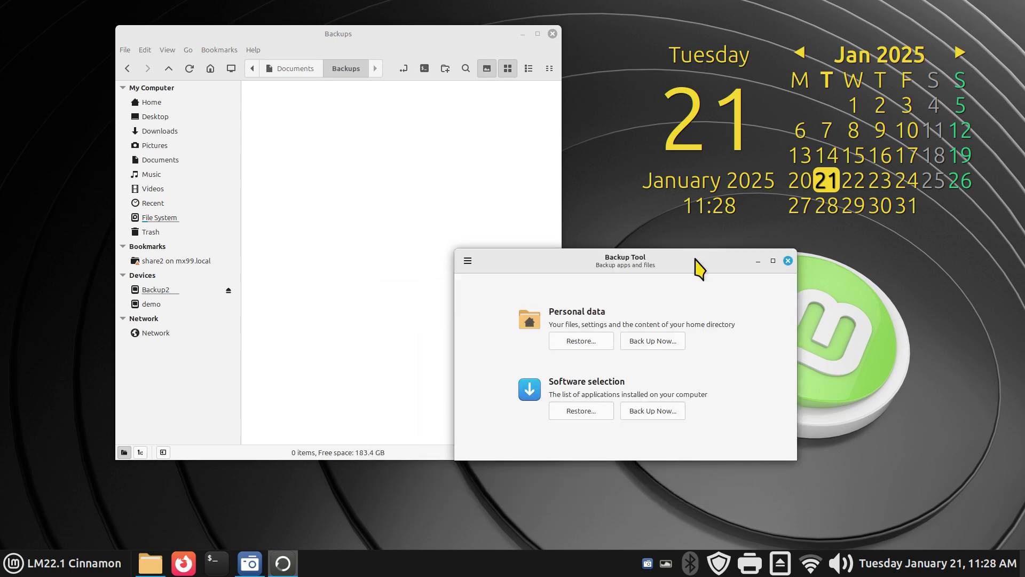
click(662, 411)
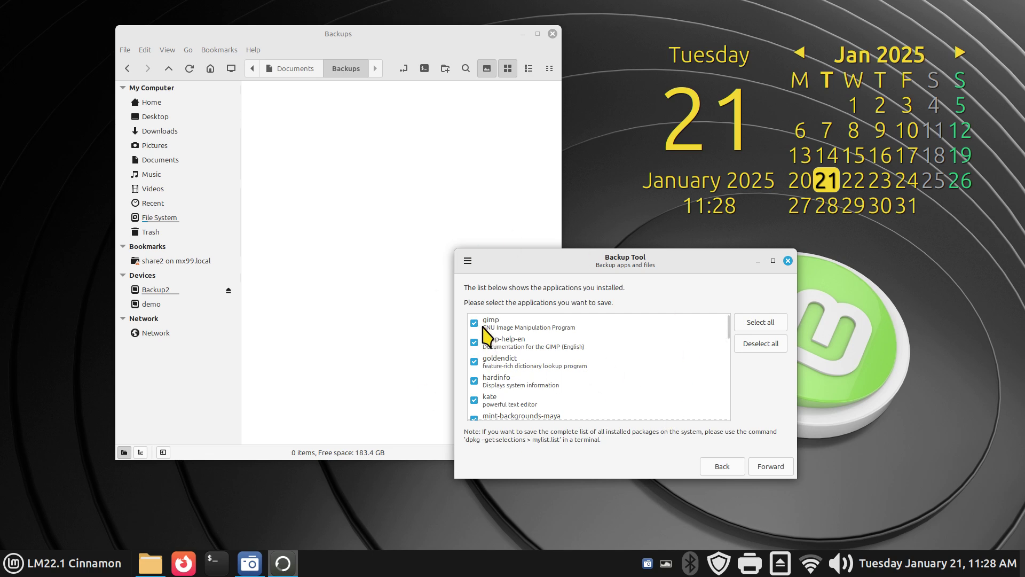
click(784, 467)
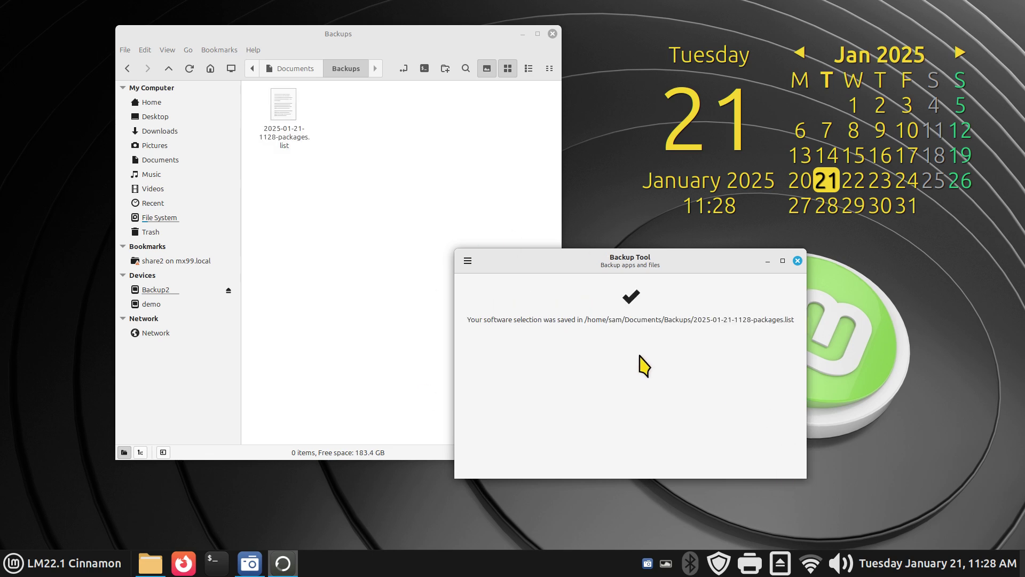
click(288, 108)
double_click(287, 107)
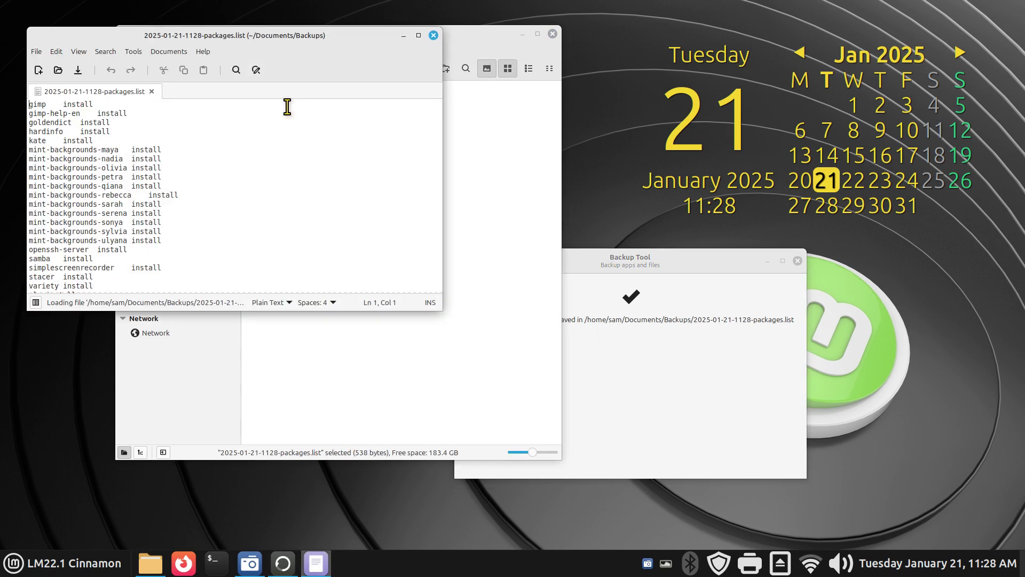
click(433, 34)
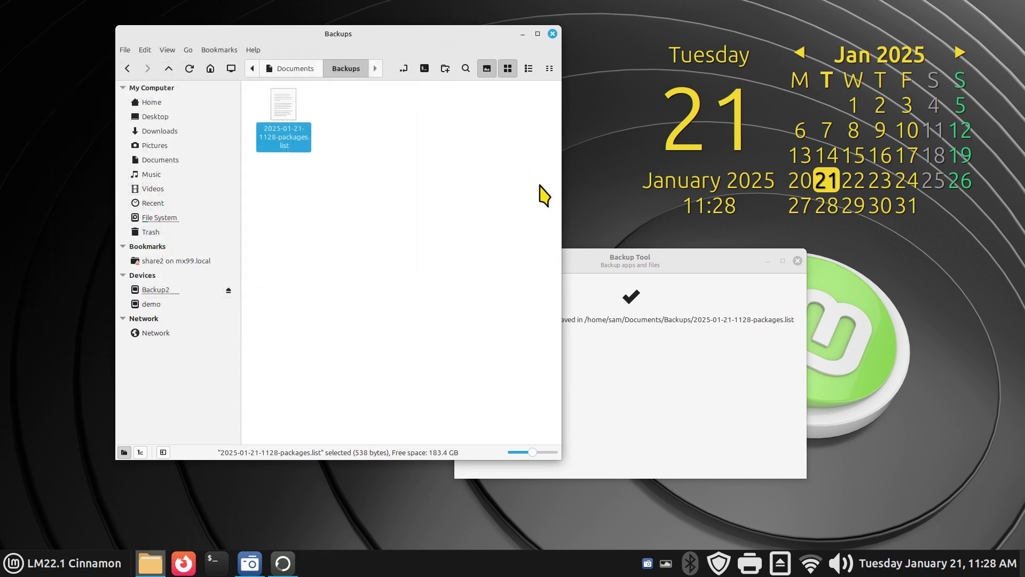
click(640, 299)
click(468, 261)
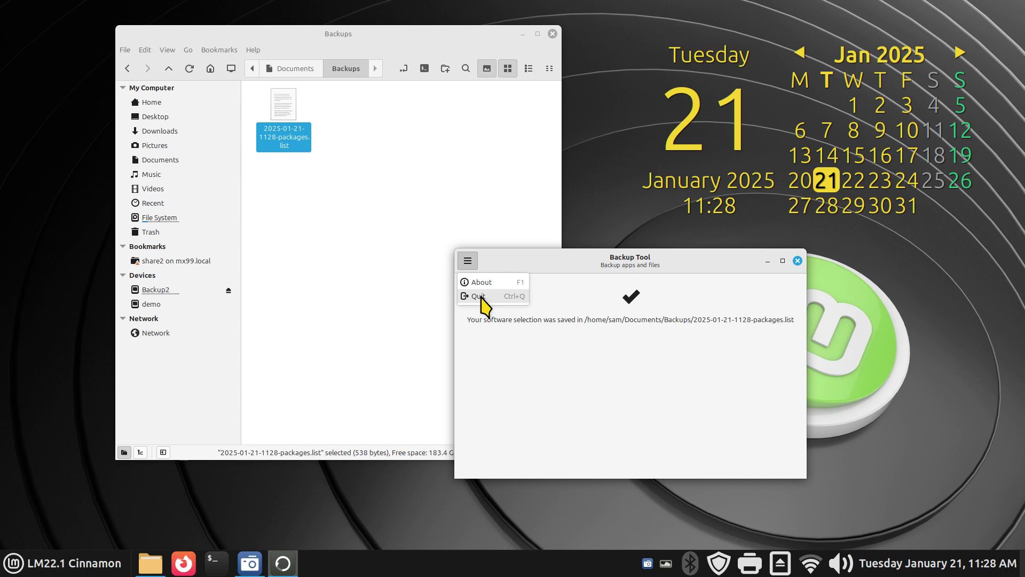
Quit and relaunch Backup Tool via the menu search
click(480, 297)
key(super)
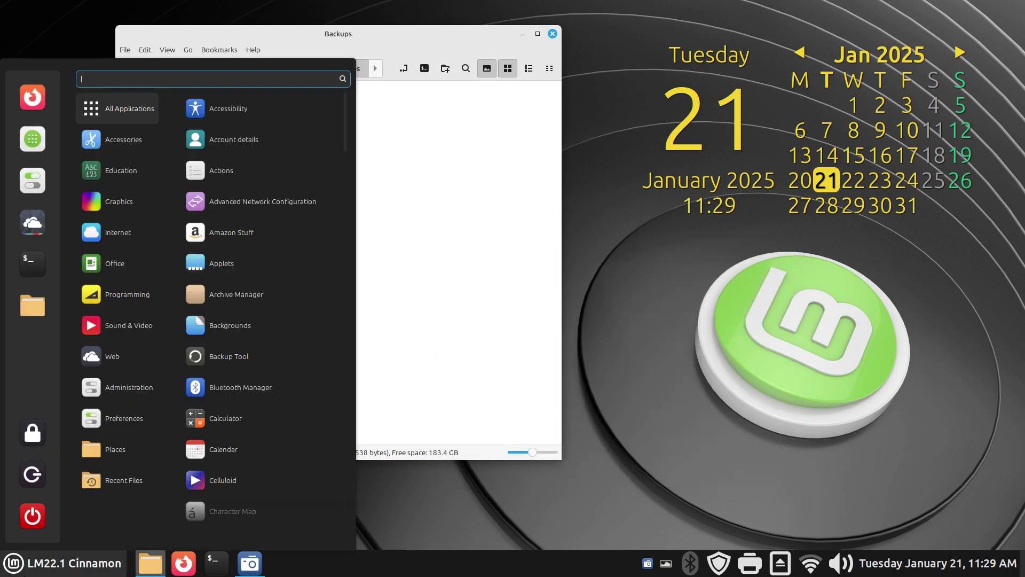
text(bad)
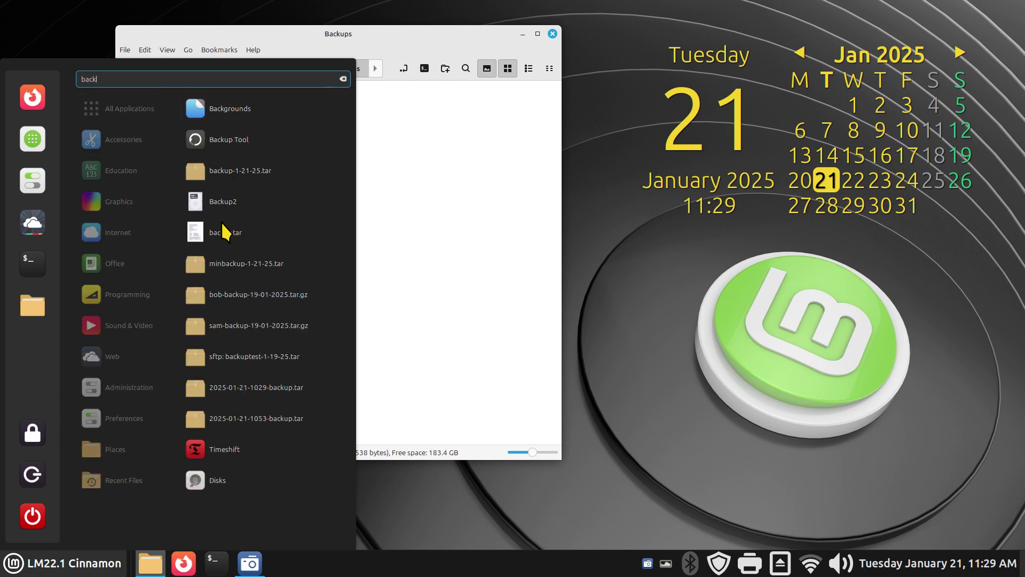
click(245, 140)
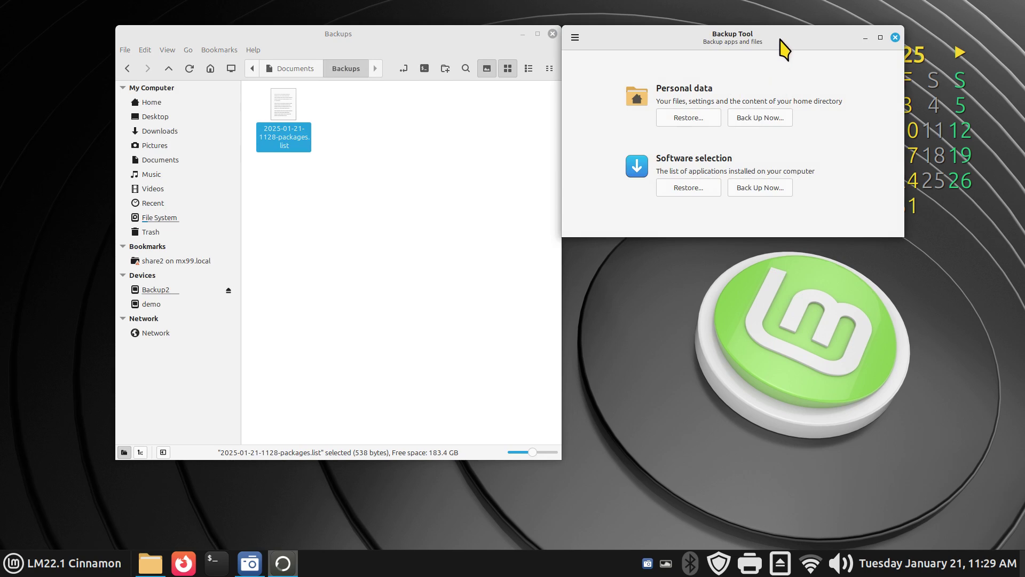
drag(785, 46, 886, 283)
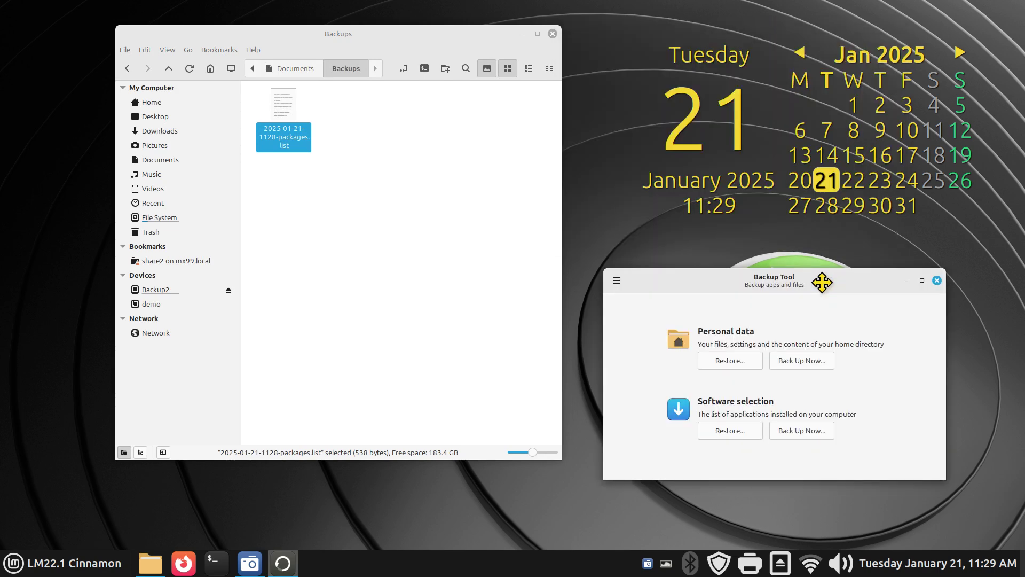
click(785, 362)
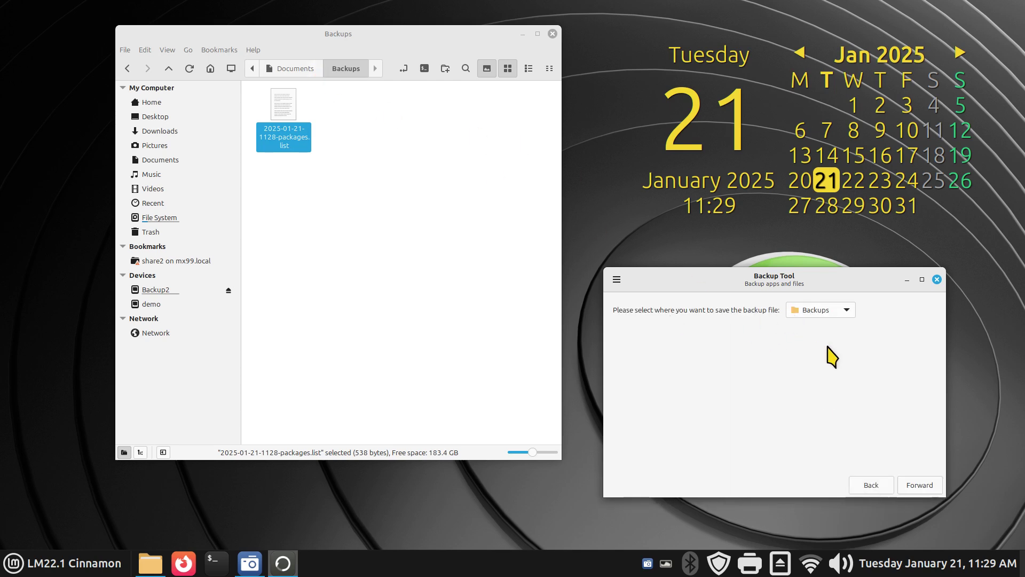
click(916, 486)
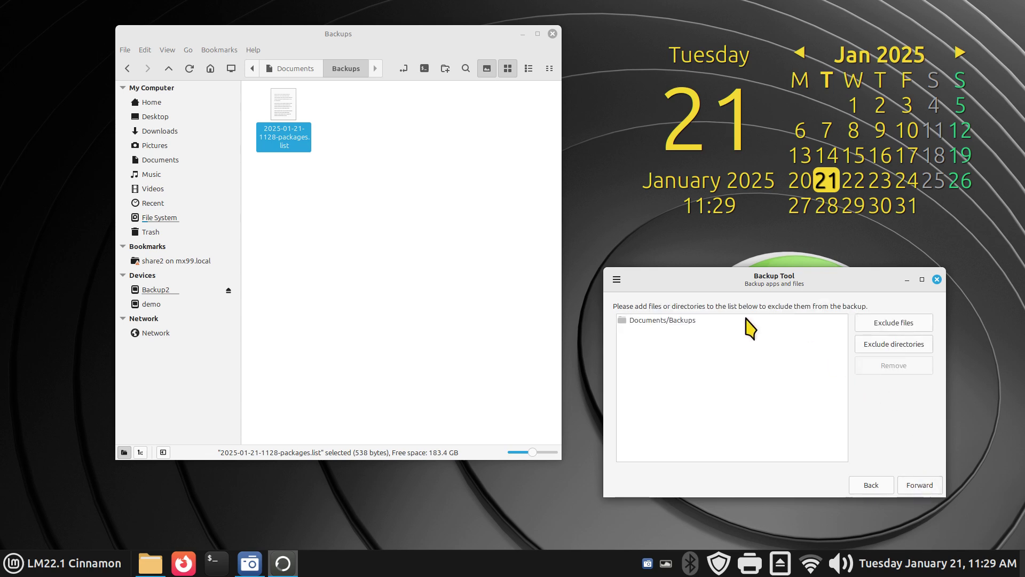
click(716, 321)
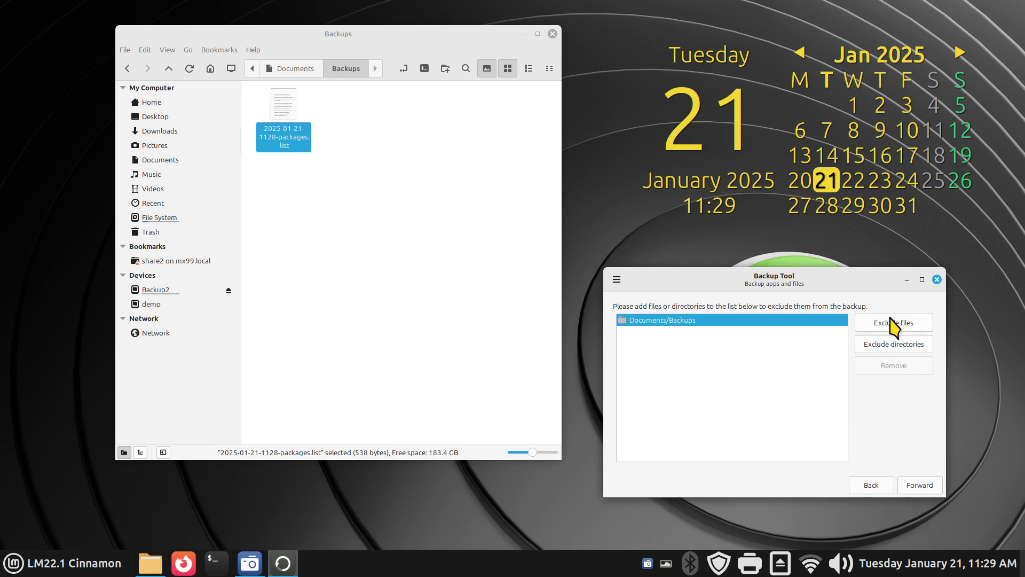
click(924, 485)
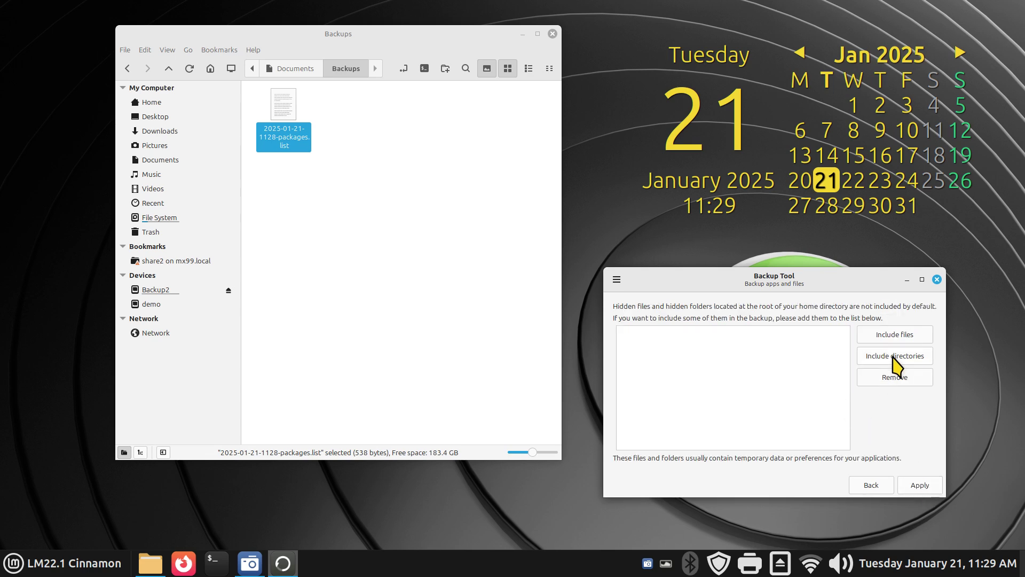
click(924, 484)
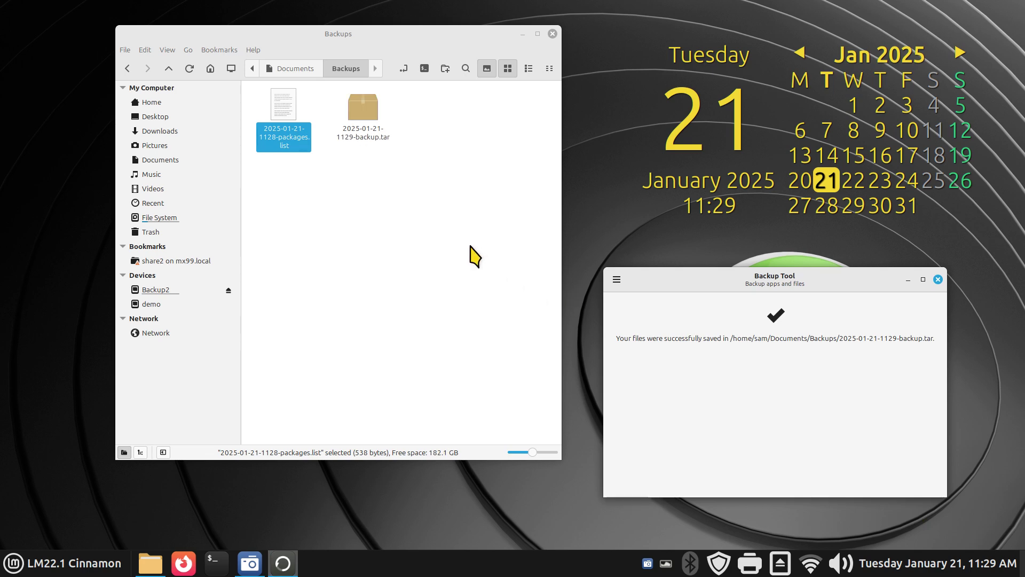
click(938, 279)
click(385, 167)
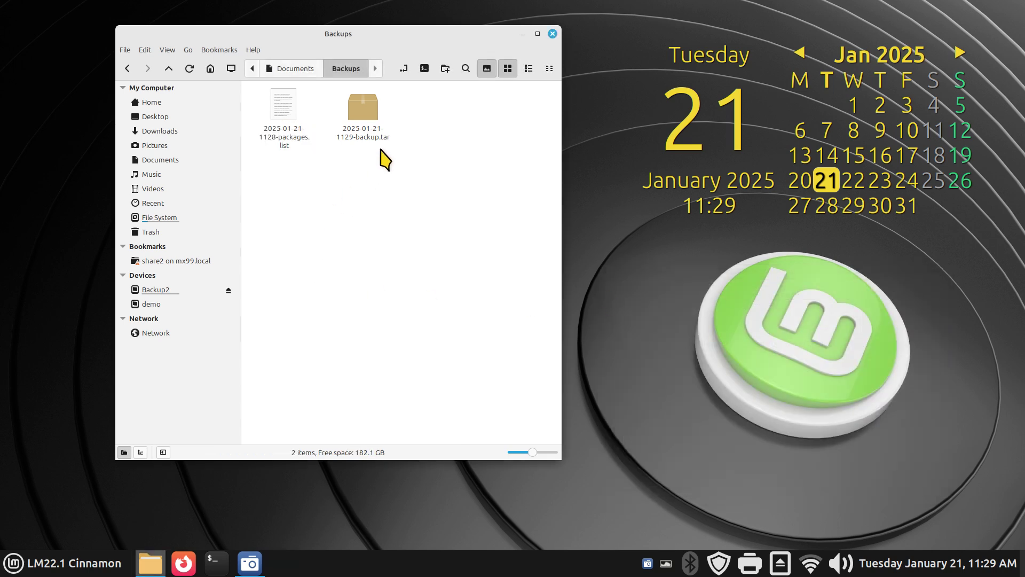
click(364, 110)
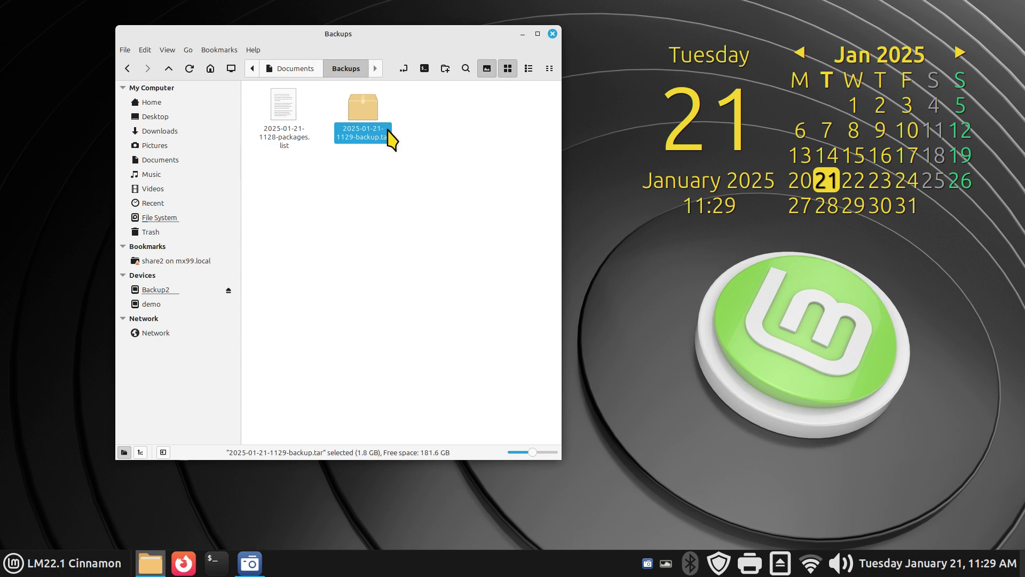
double_click(372, 113)
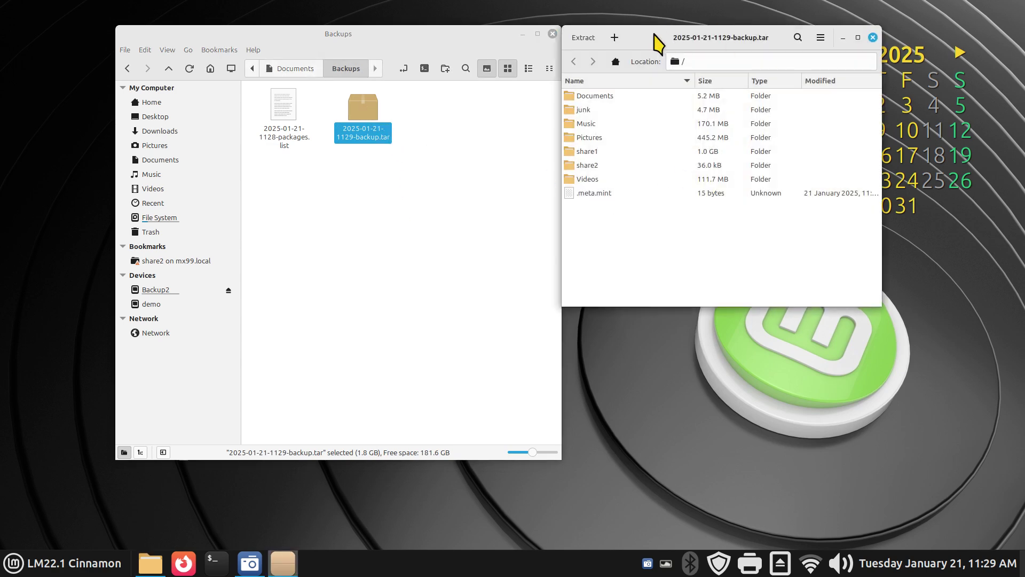
drag(655, 38, 617, 259)
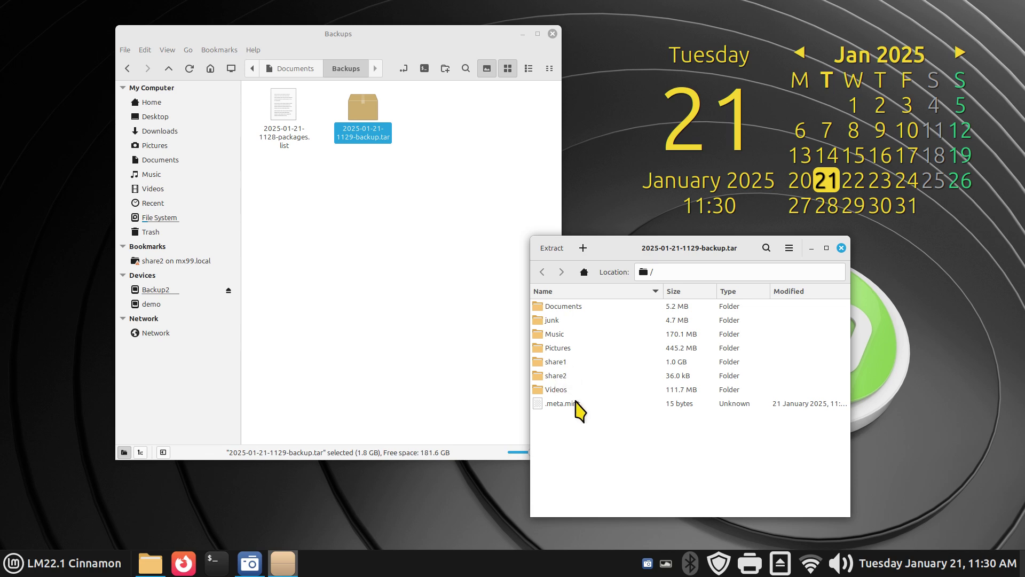
double_click(540, 406)
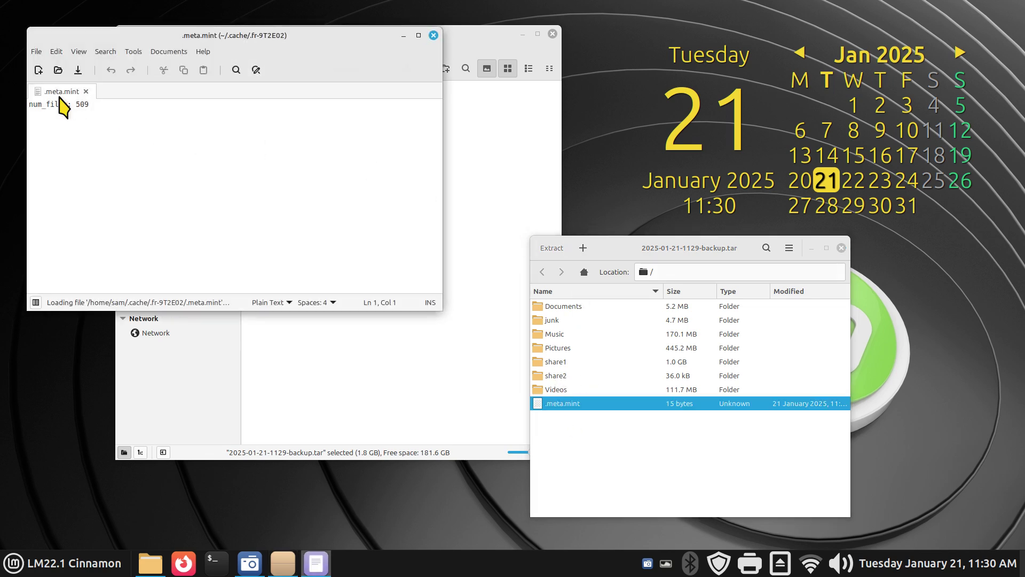
click(433, 35)
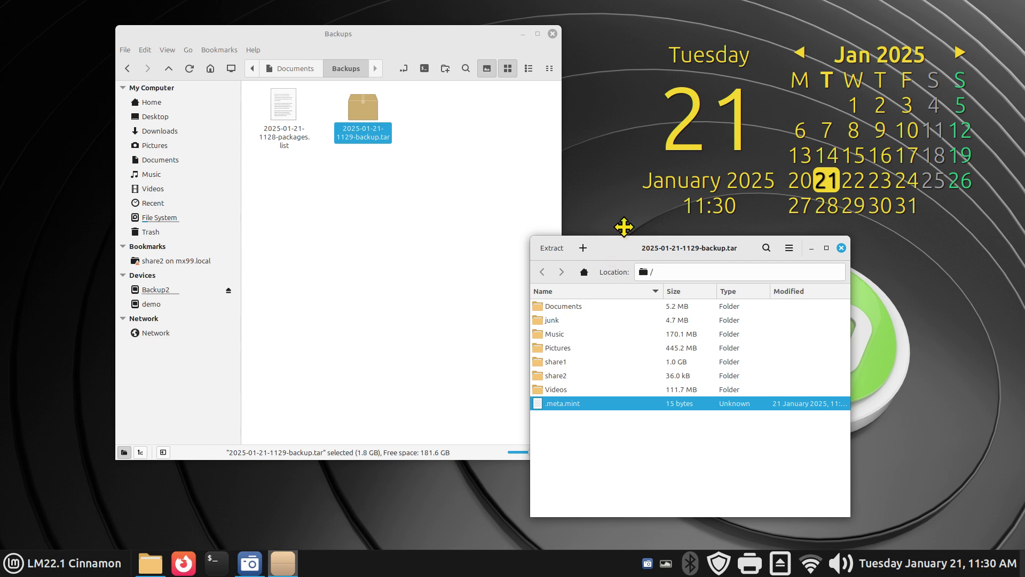
Browse Home's backup, Desktop, Downloads and Templates folders, then close Archive Manager
drag(624, 227, 683, 124)
click(179, 104)
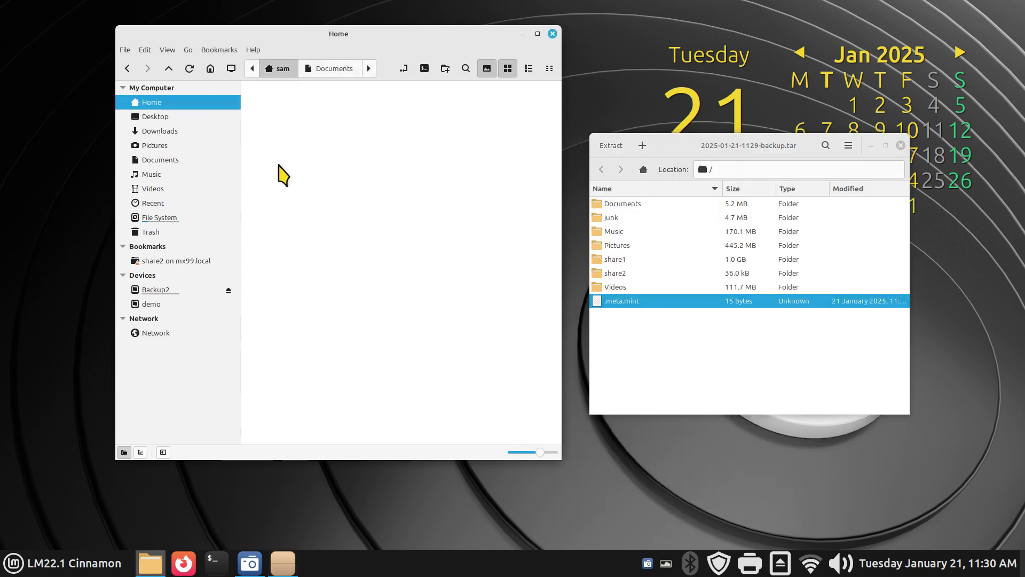
click(275, 125)
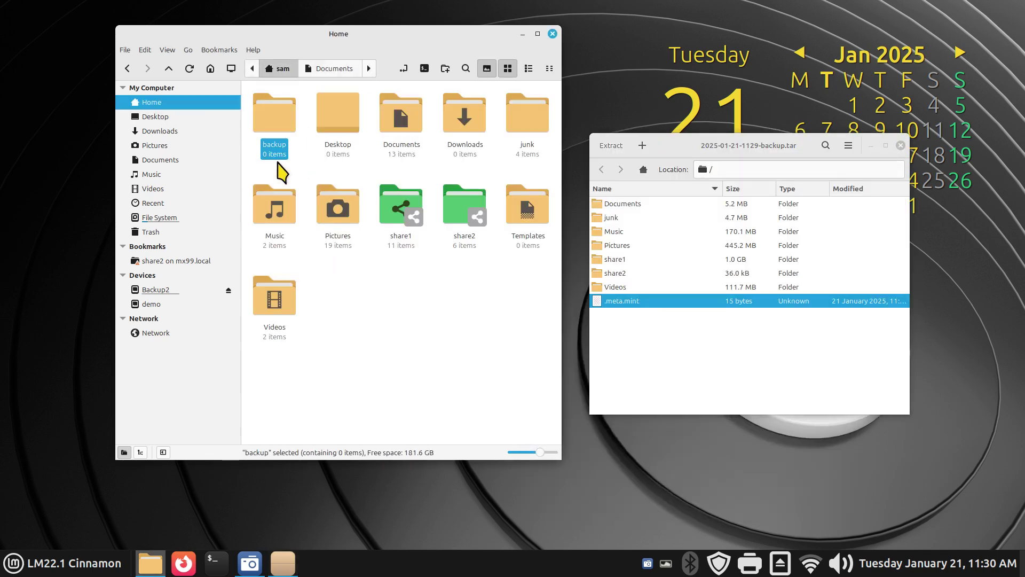
click(323, 115)
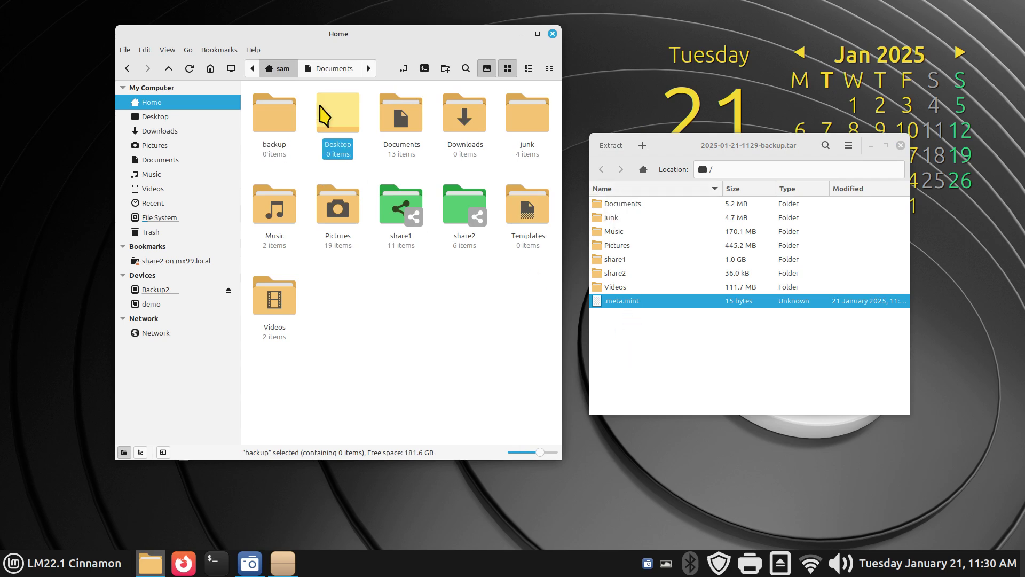
click(466, 130)
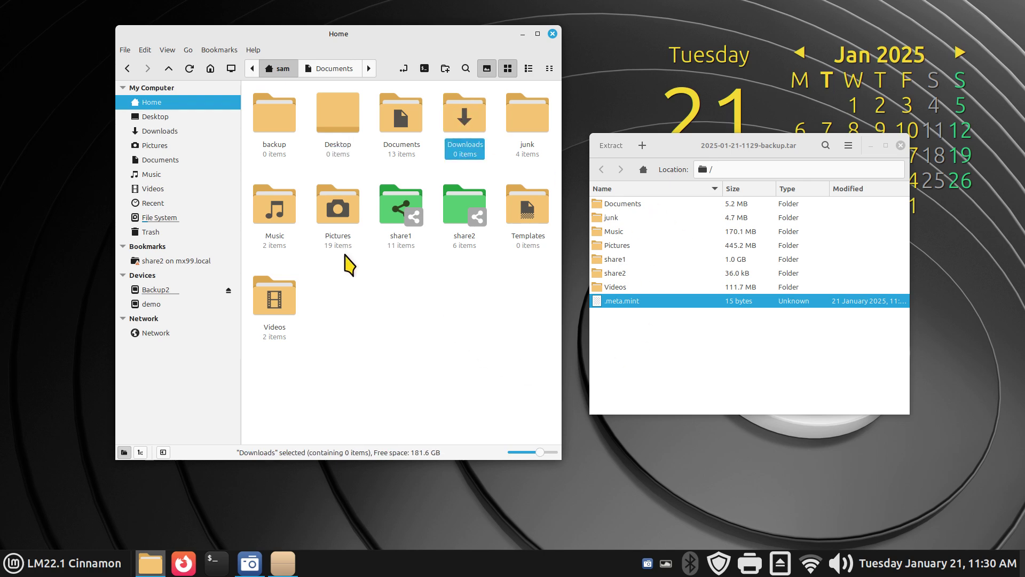
click(522, 211)
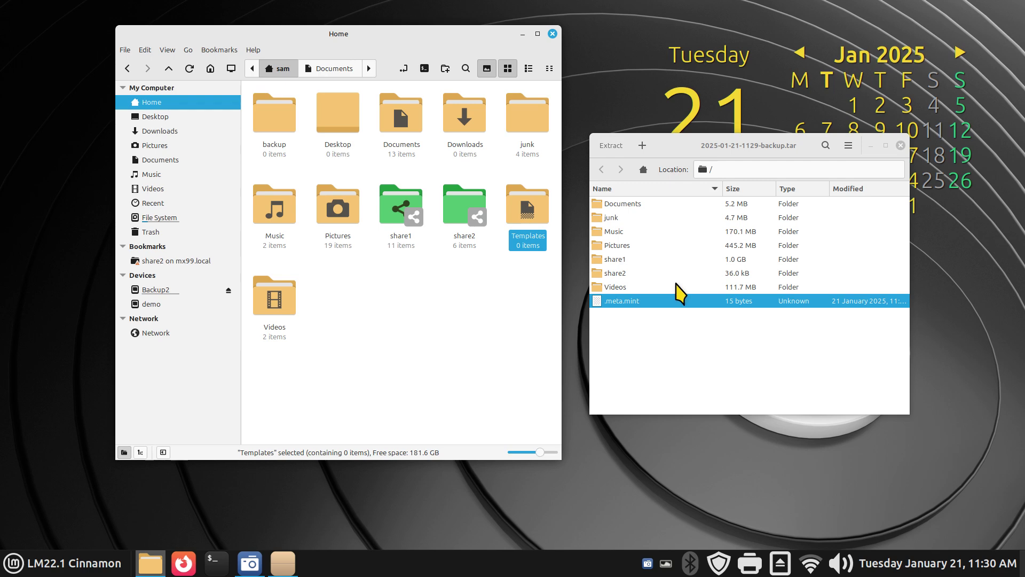
click(900, 146)
click(367, 323)
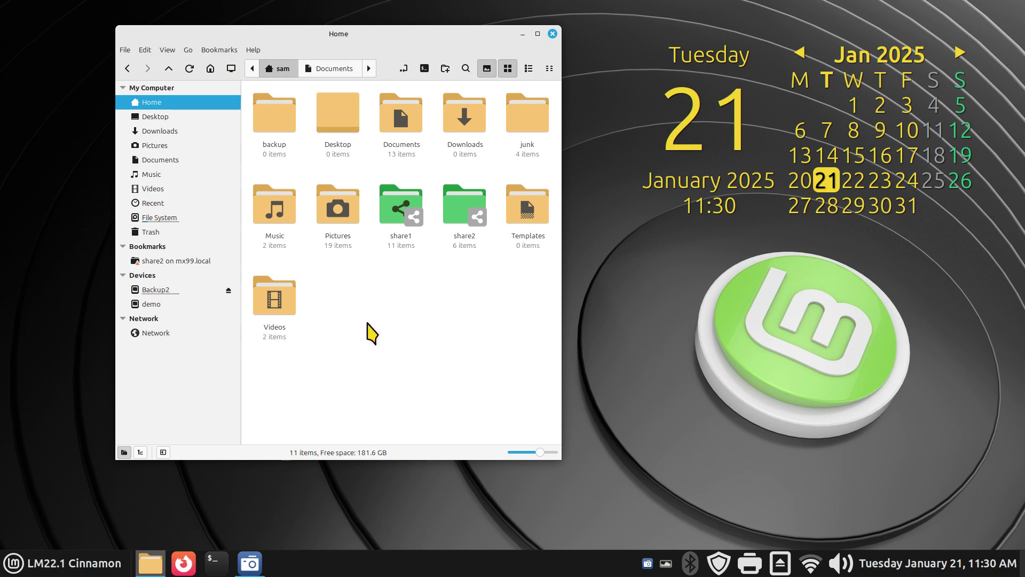
Check Nemo's version 6.4.3 in Help > About, then select all 11 Home folders
click(255, 51)
click(269, 97)
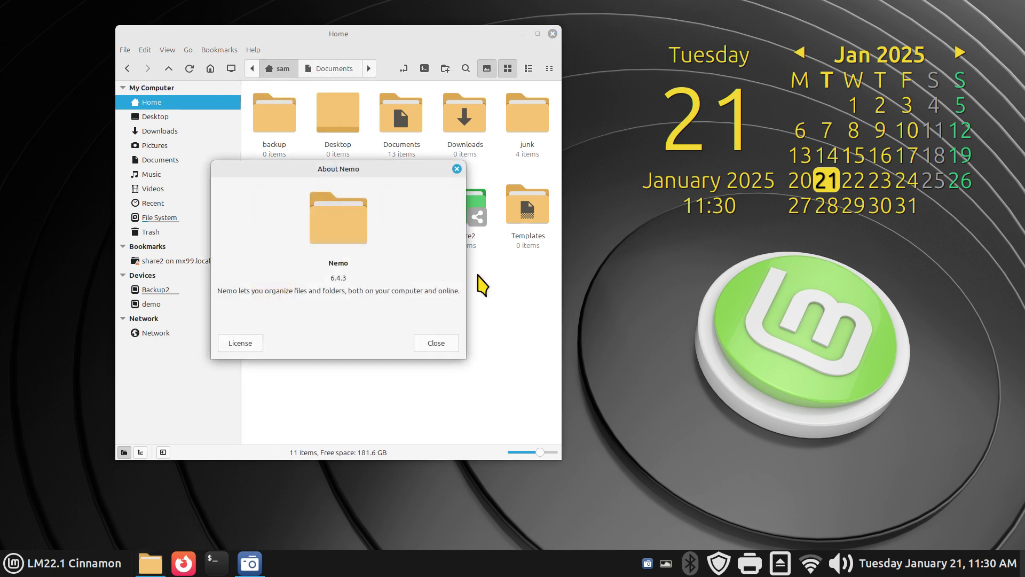
drag(324, 277, 370, 283)
click(434, 342)
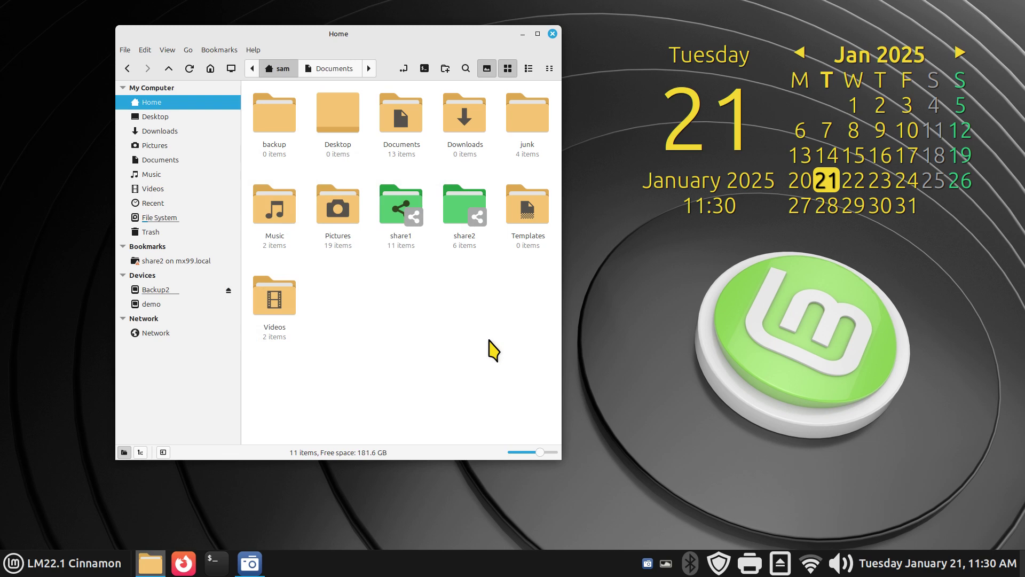
key(ctrl+a)
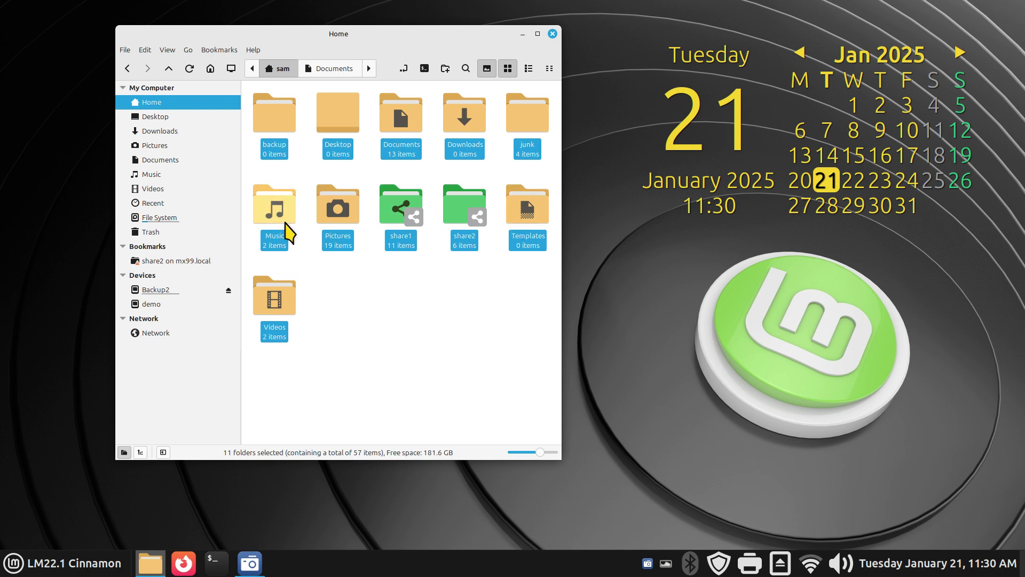
Compress the 11 selected folders into a .tar archive named backup-1-21-25
right_click(332, 206)
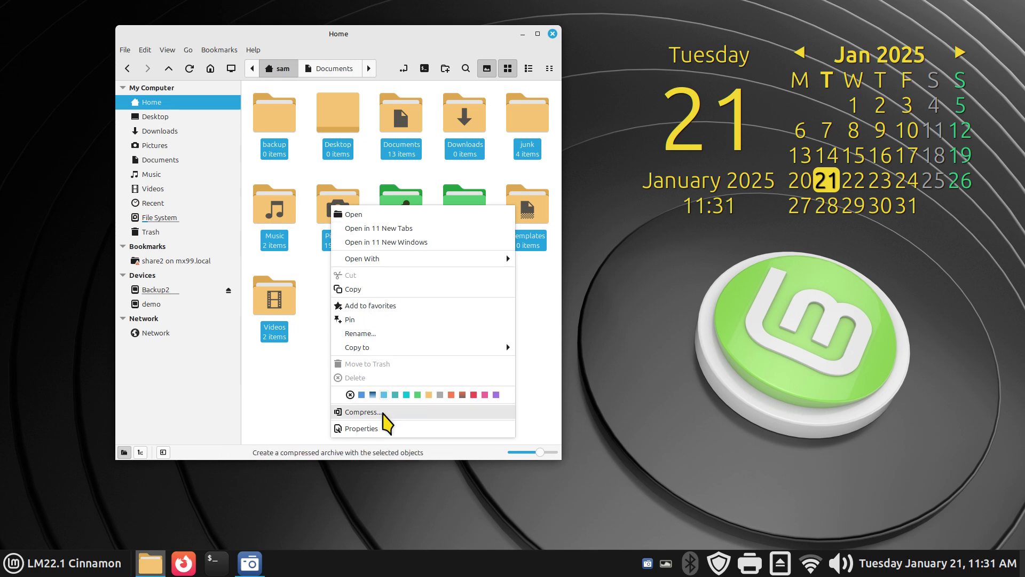
click(383, 413)
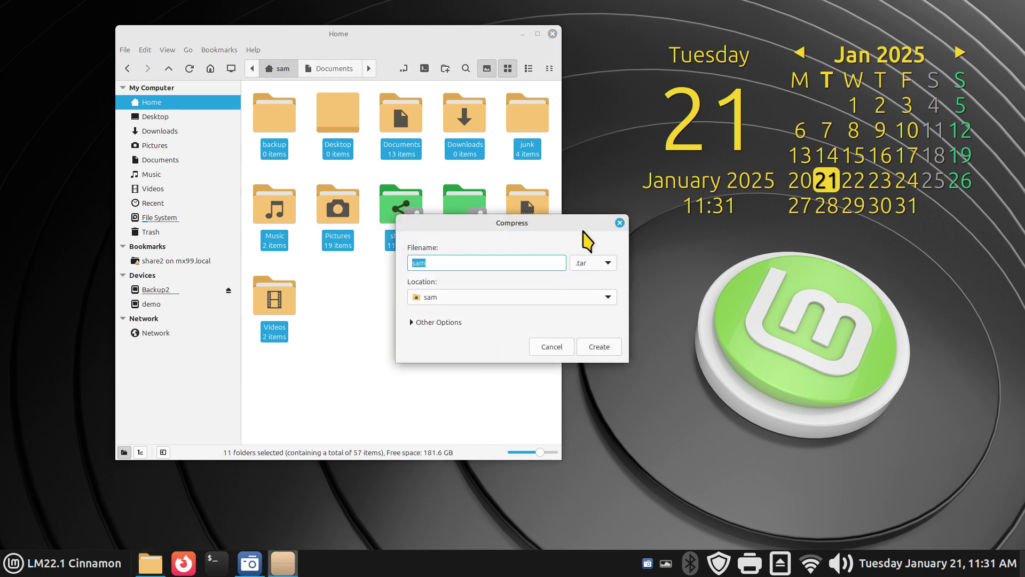
drag(616, 237, 792, 241)
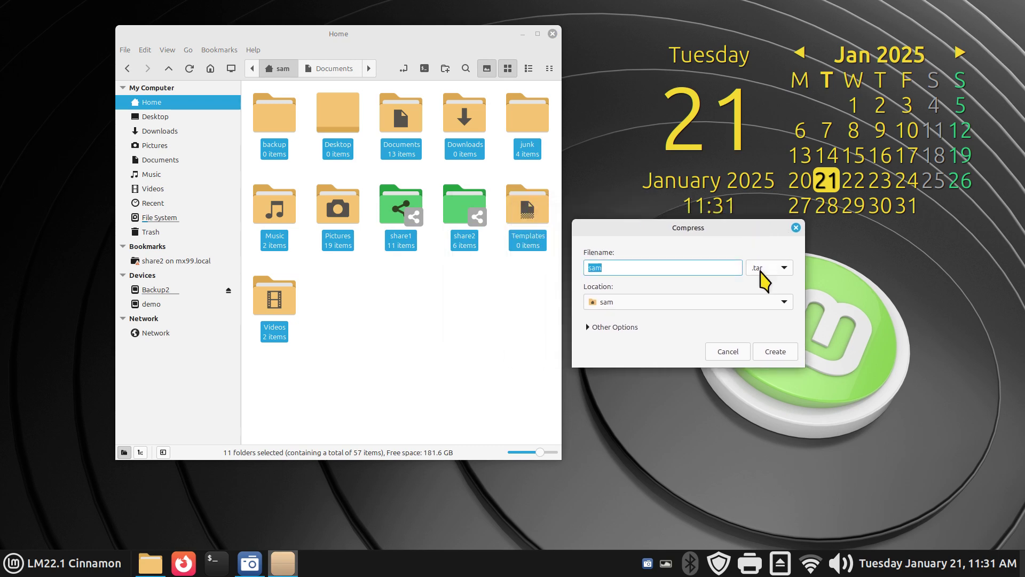
click(760, 268)
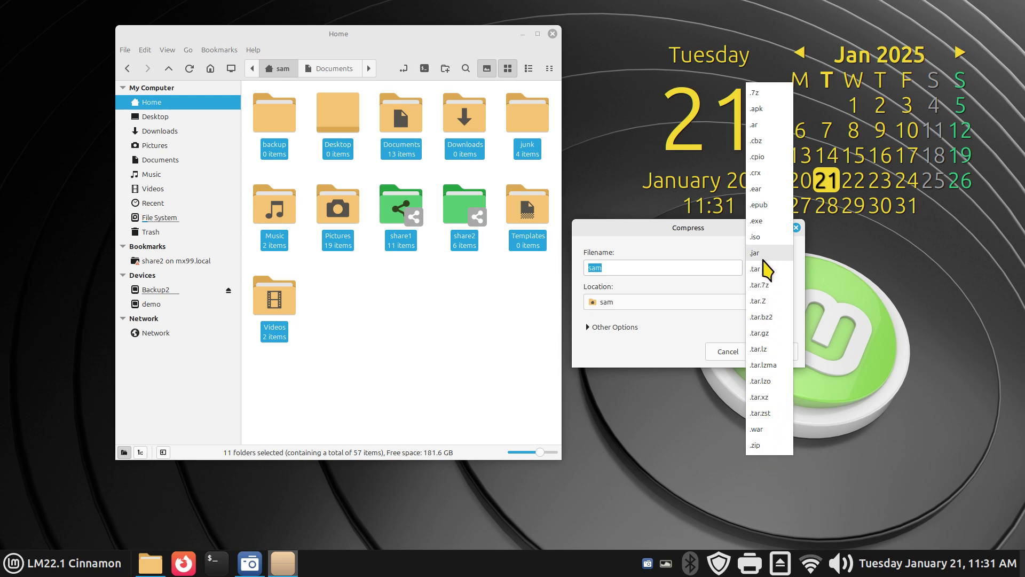
click(768, 269)
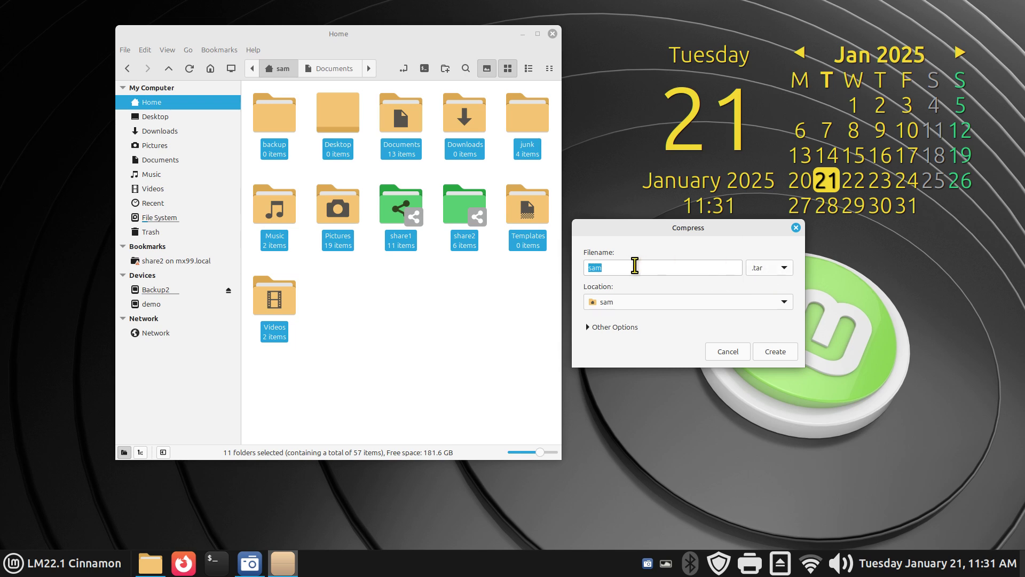
drag(618, 269, 586, 264)
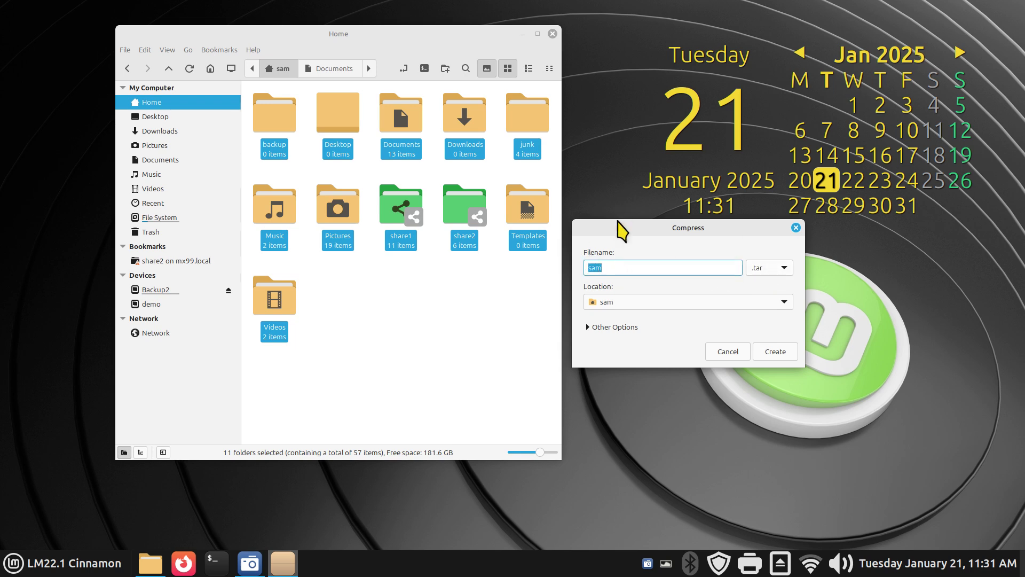
drag(621, 228, 633, 299)
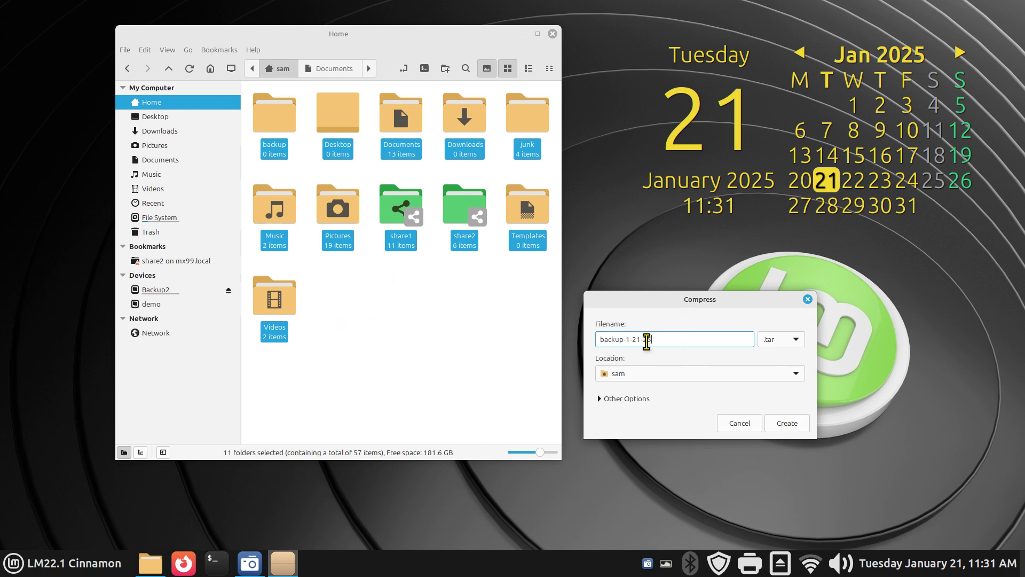
click(797, 425)
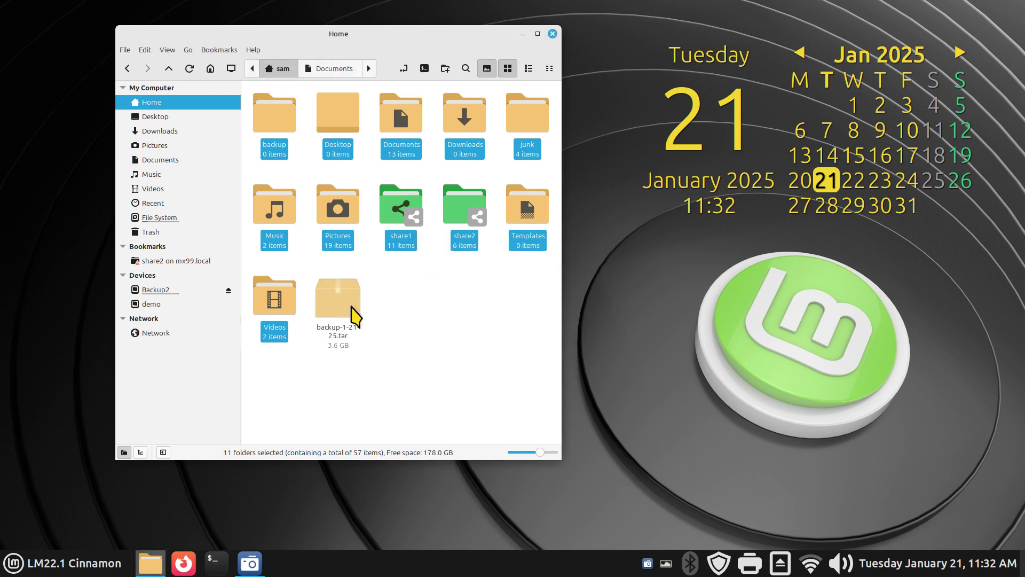
Browse into Documents and its Backups folder, then return to Home with nothing selected
double_click(402, 133)
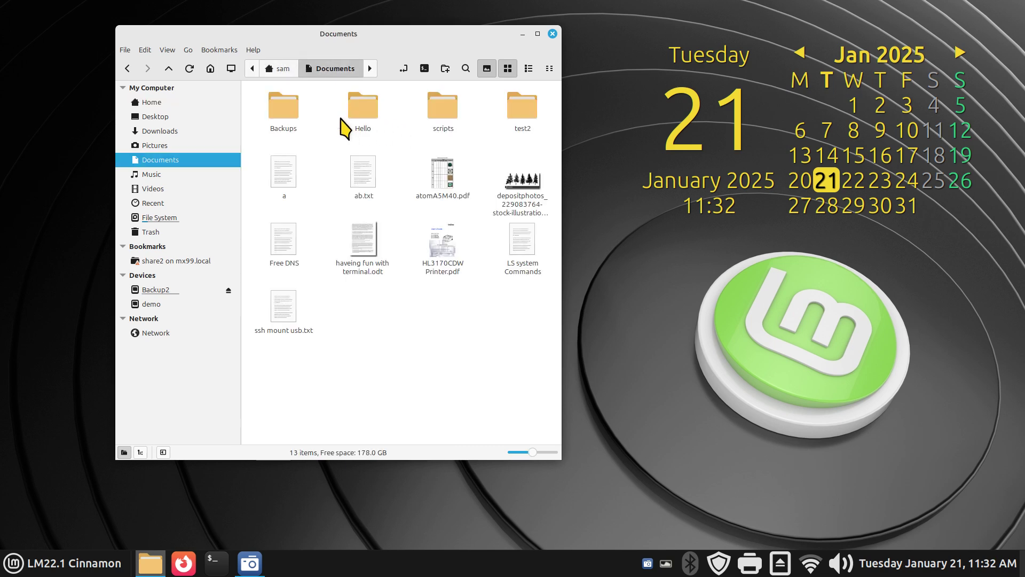
double_click(290, 112)
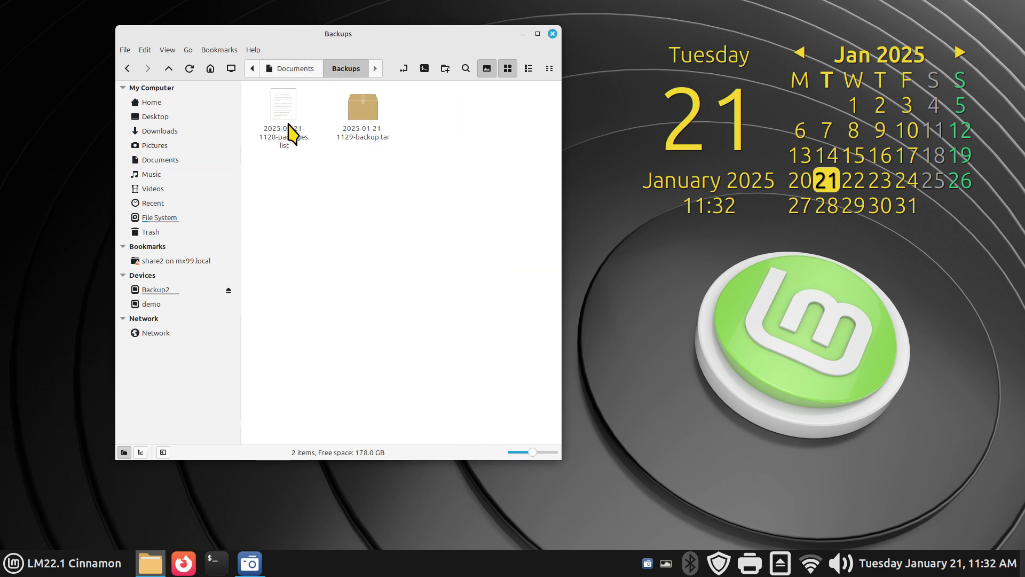
click(127, 68)
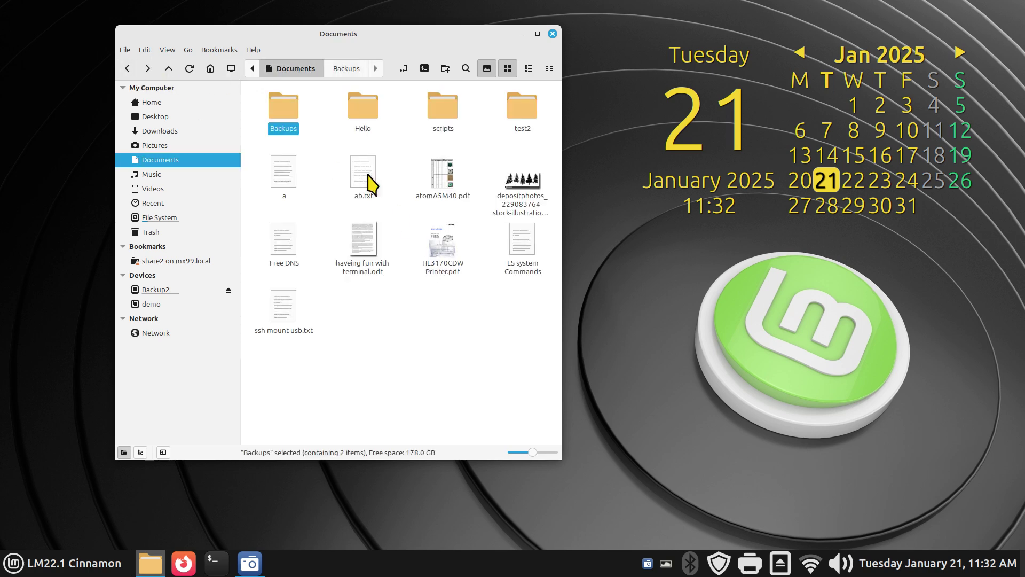
click(160, 103)
click(465, 350)
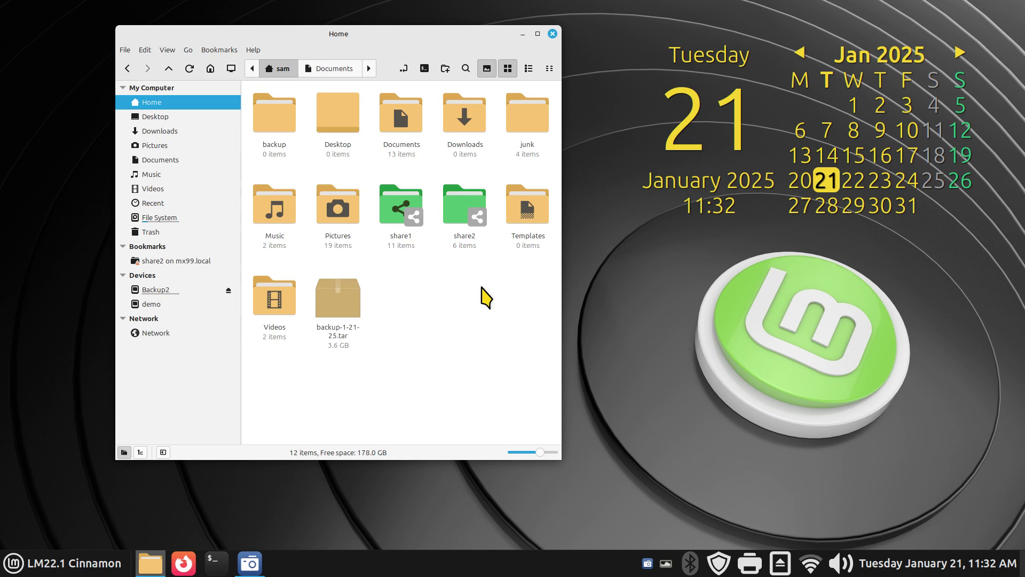
Inspect backup-1-21-25.tar's backup, Desktop, Downloads and Templates folders, then close it and deselect
double_click(337, 304)
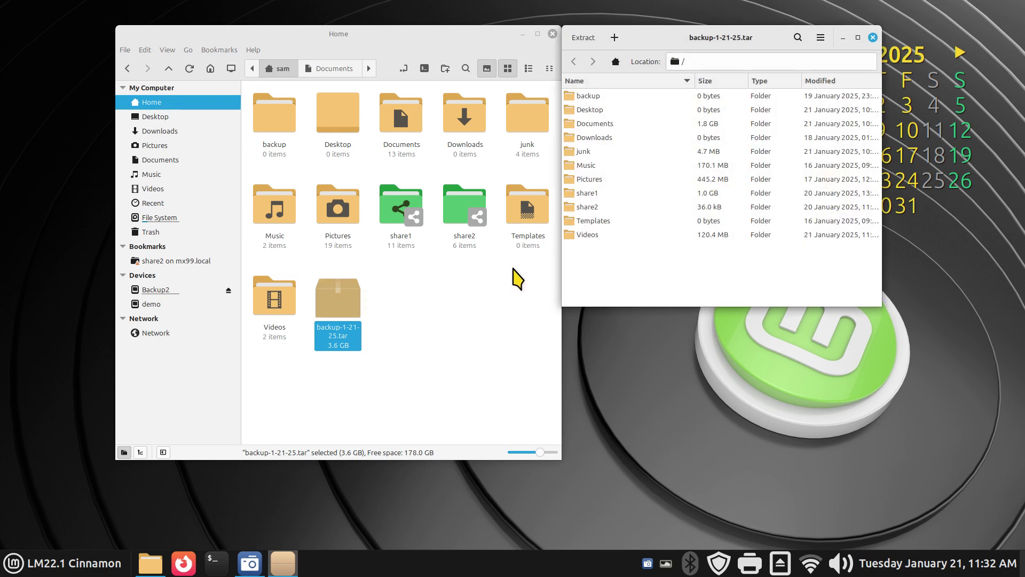
click(710, 96)
click(709, 110)
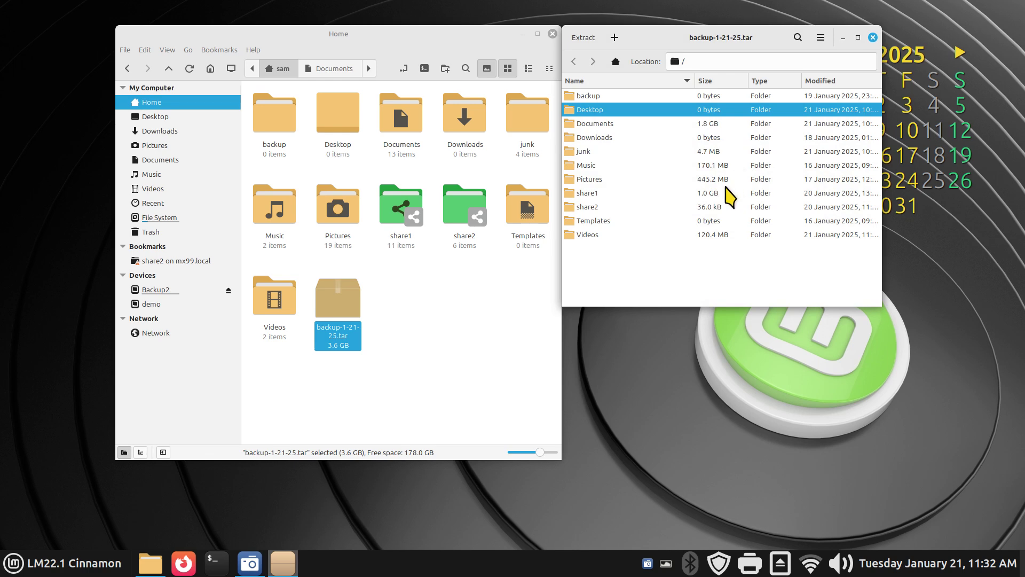
click(708, 138)
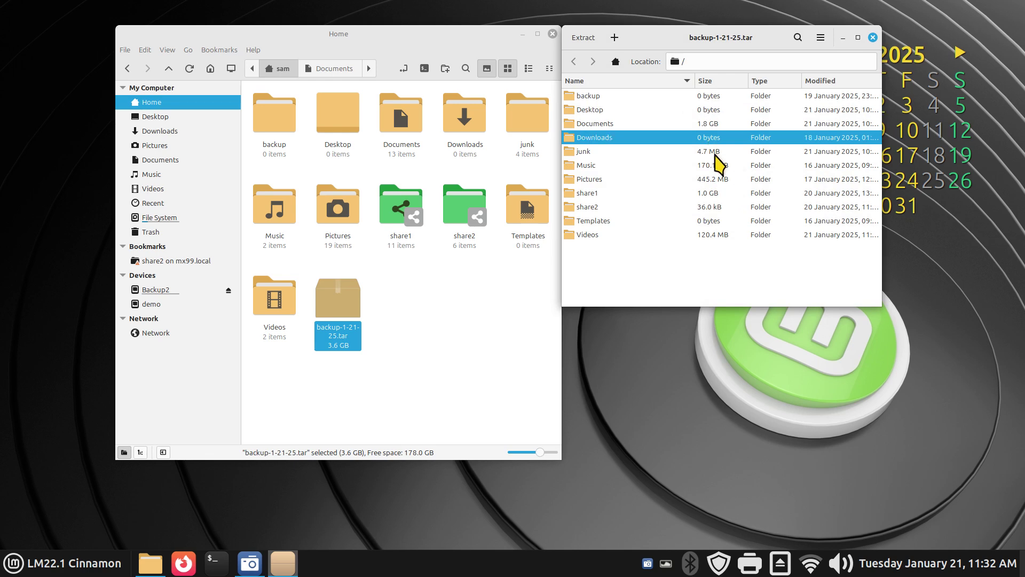
click(712, 221)
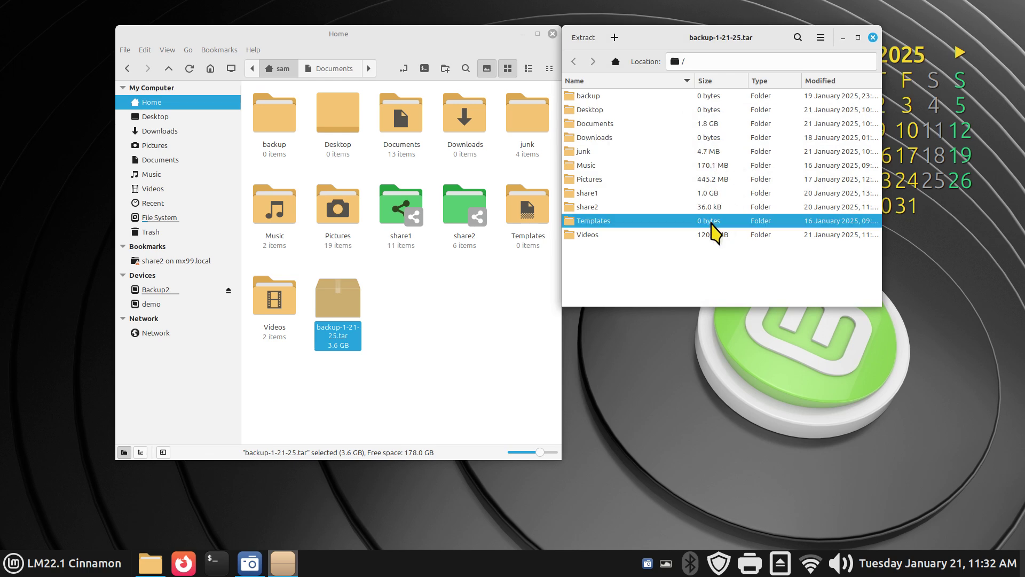
click(872, 37)
click(392, 361)
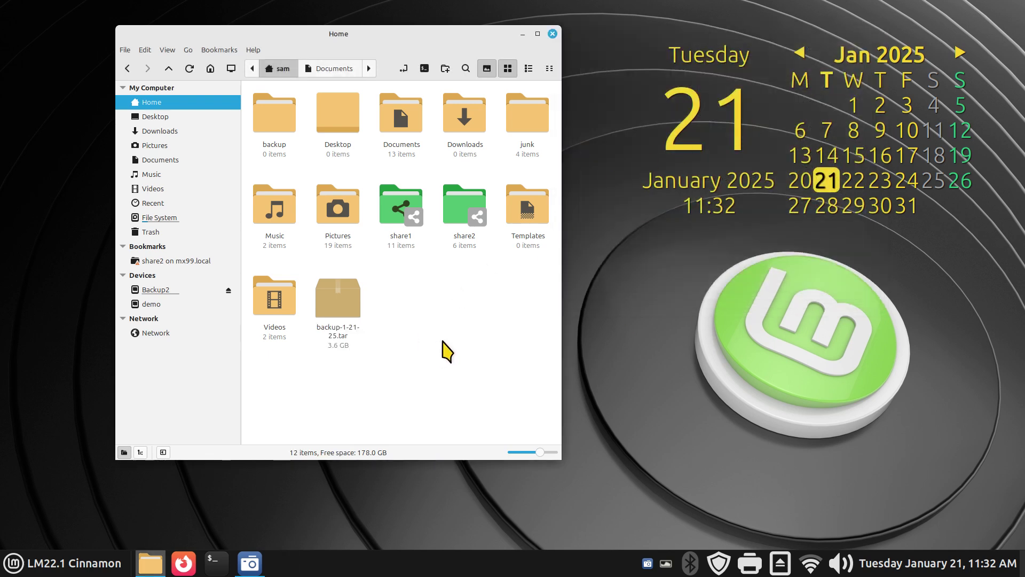
Select the Documents, Pictures and Music folders and start compressing them
click(397, 123)
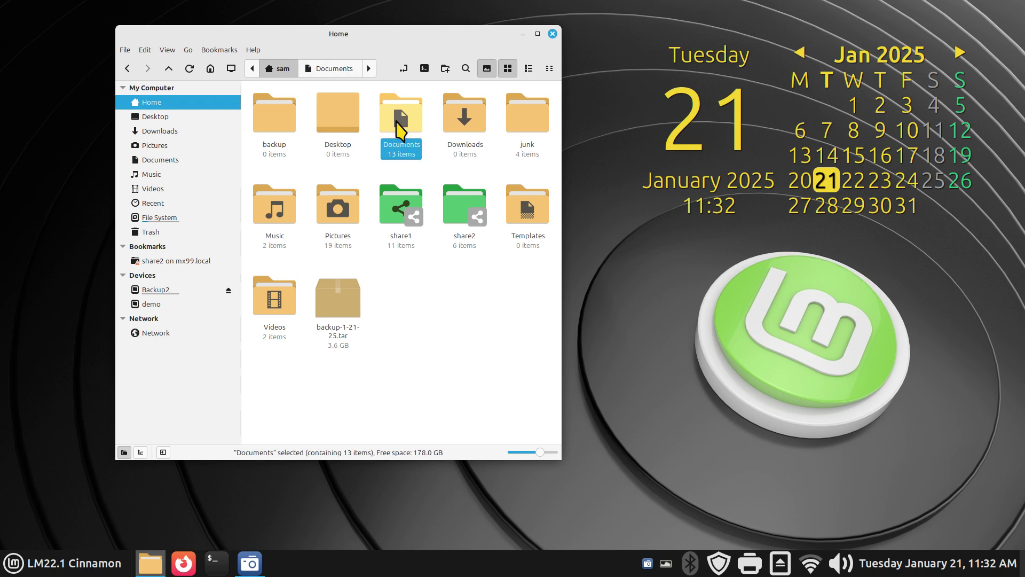
ctrl+click(344, 216)
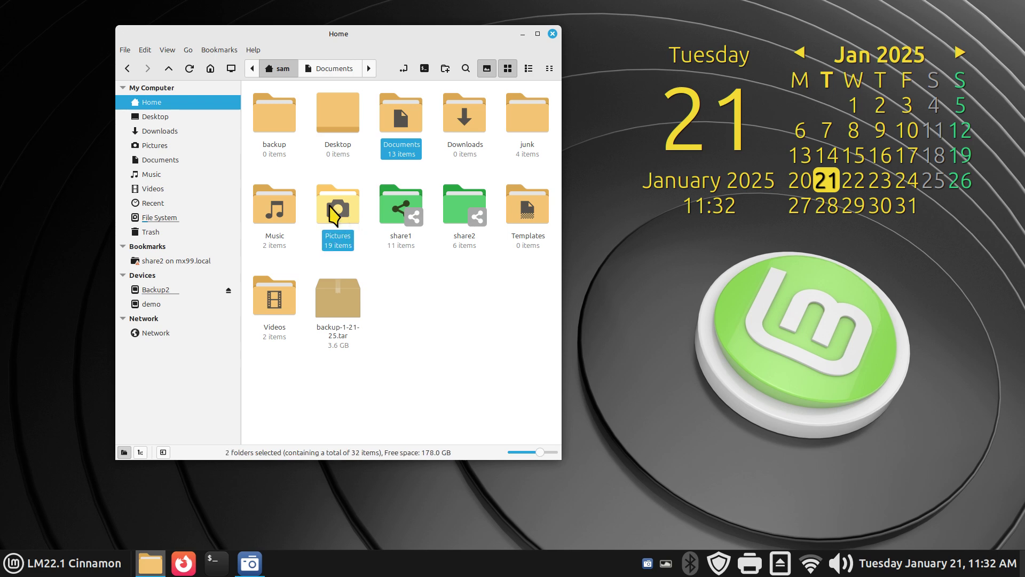
ctrl+click(287, 215)
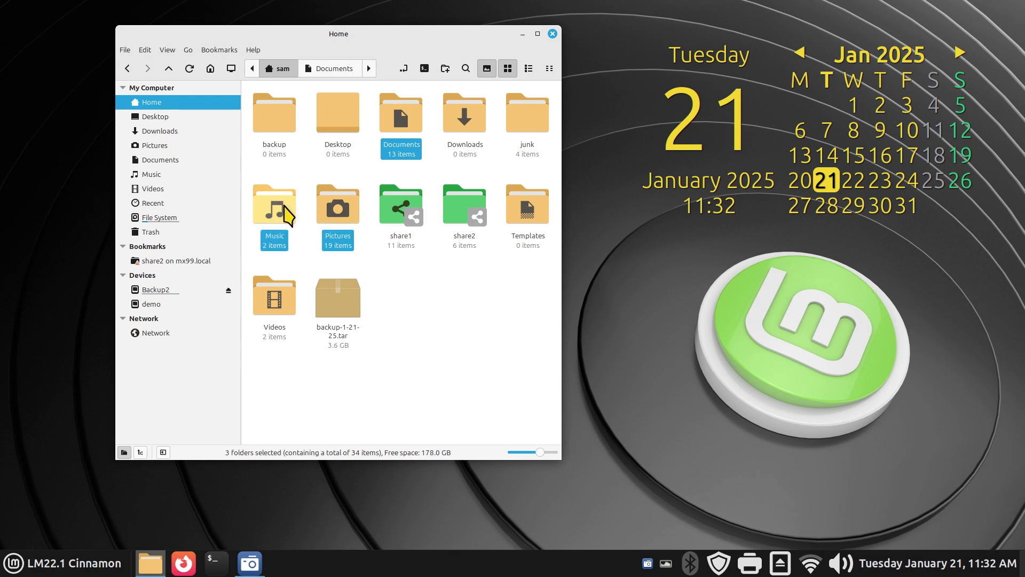
right_click(340, 209)
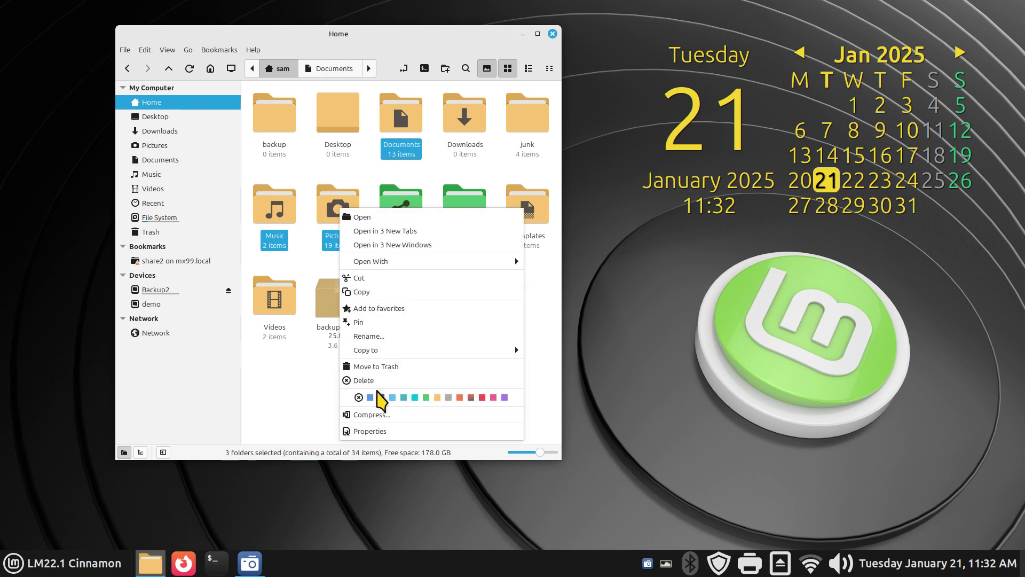
click(415, 412)
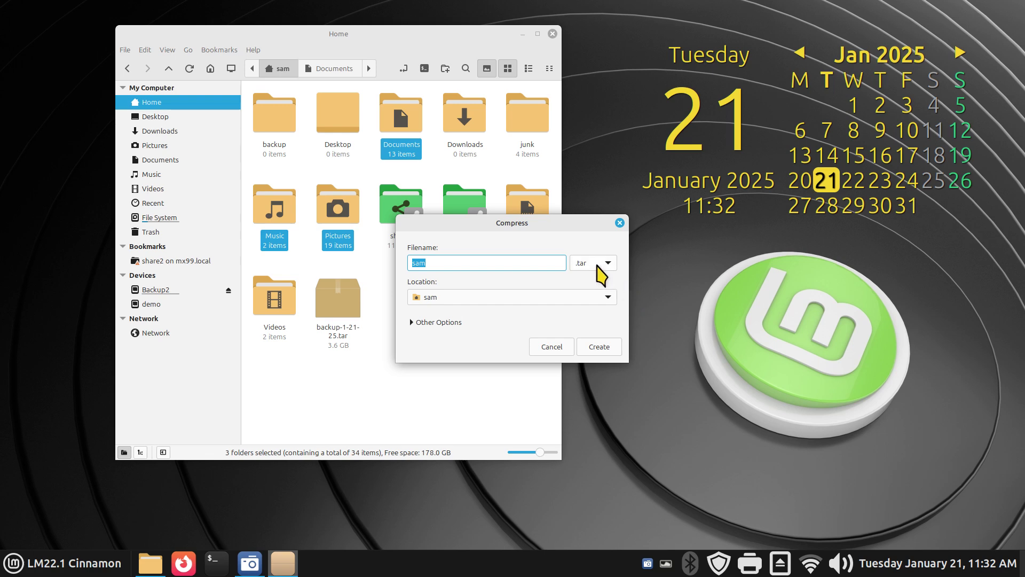
Create minibackup-1-21-25 in .tar format, then deselect and make the icons smaller
click(602, 276)
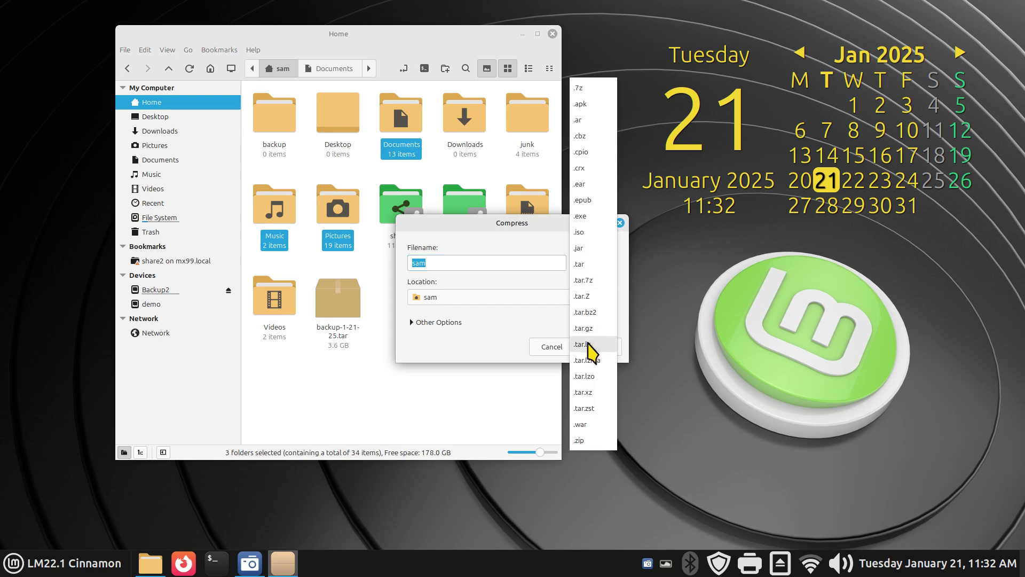
click(516, 331)
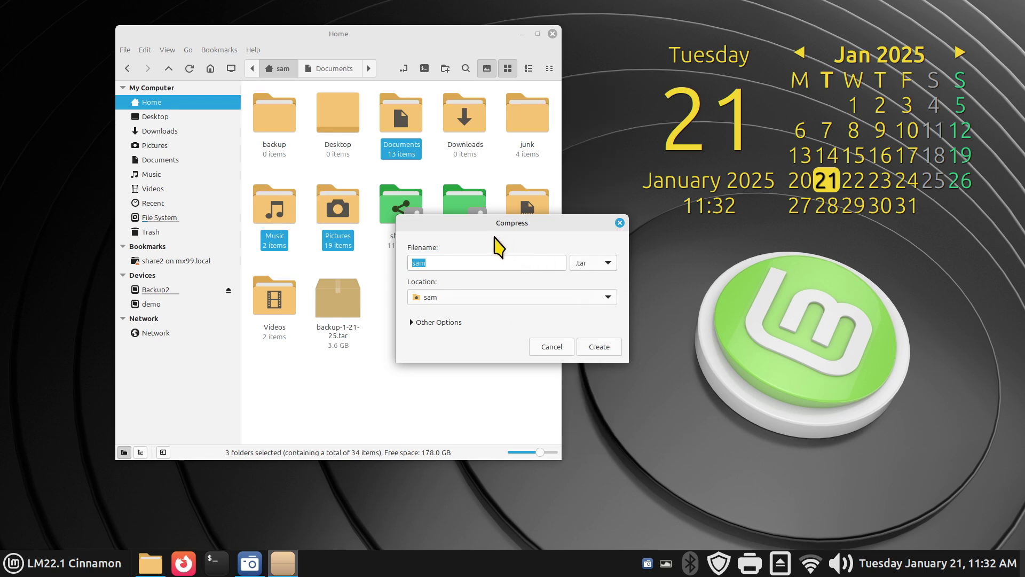
drag(476, 229, 527, 288)
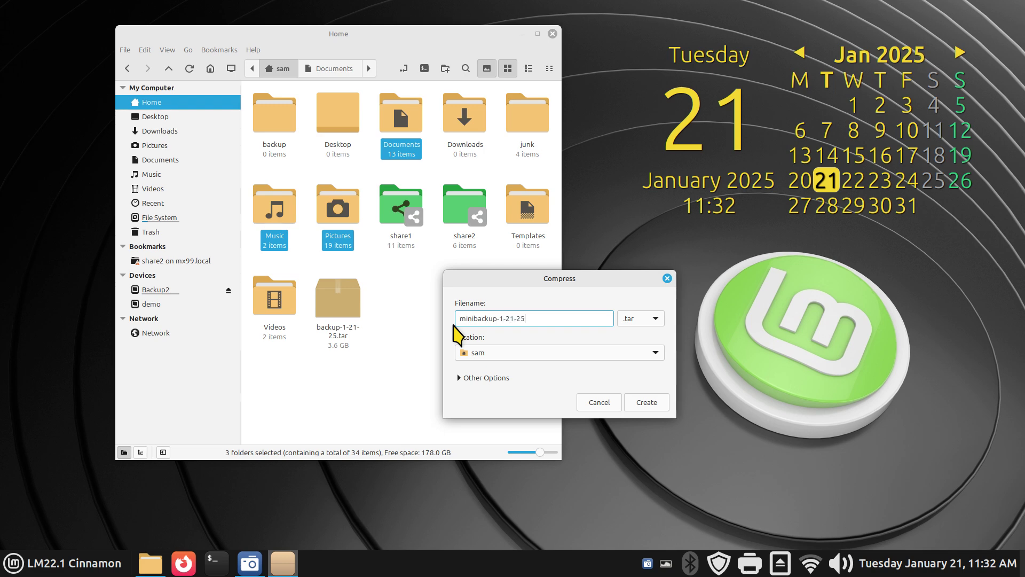
key(Return)
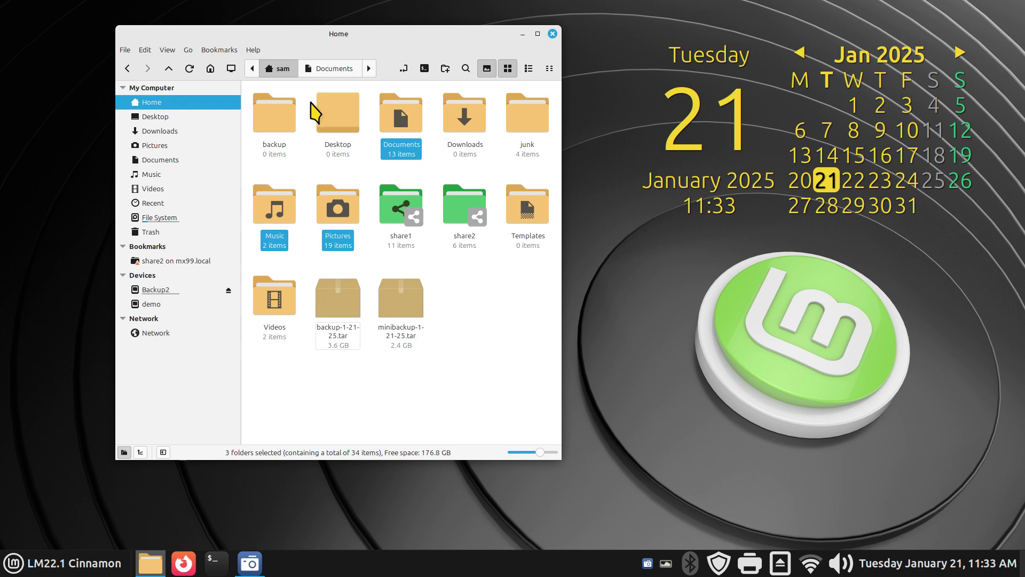
click(473, 328)
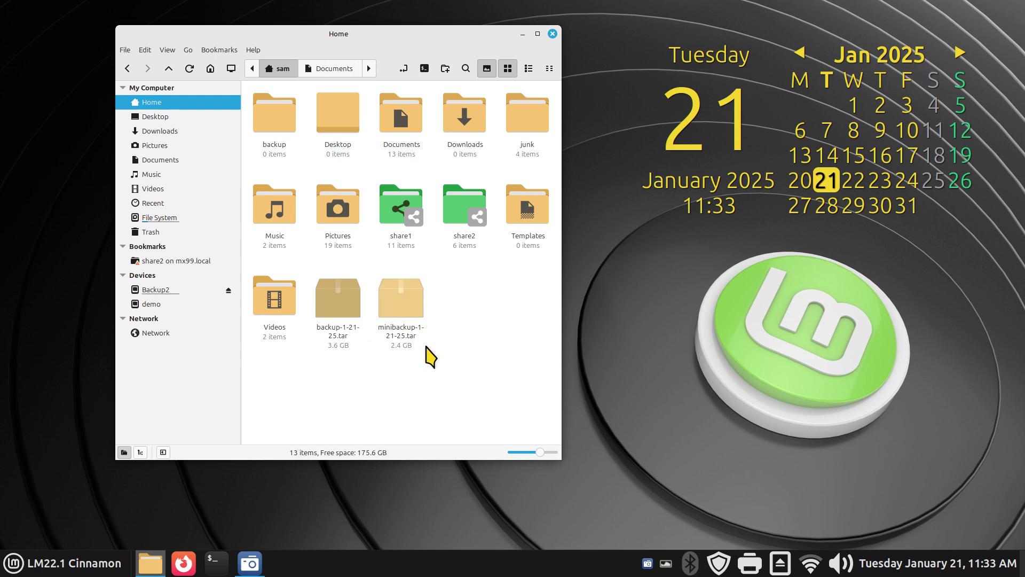
key(ctrl+minus)
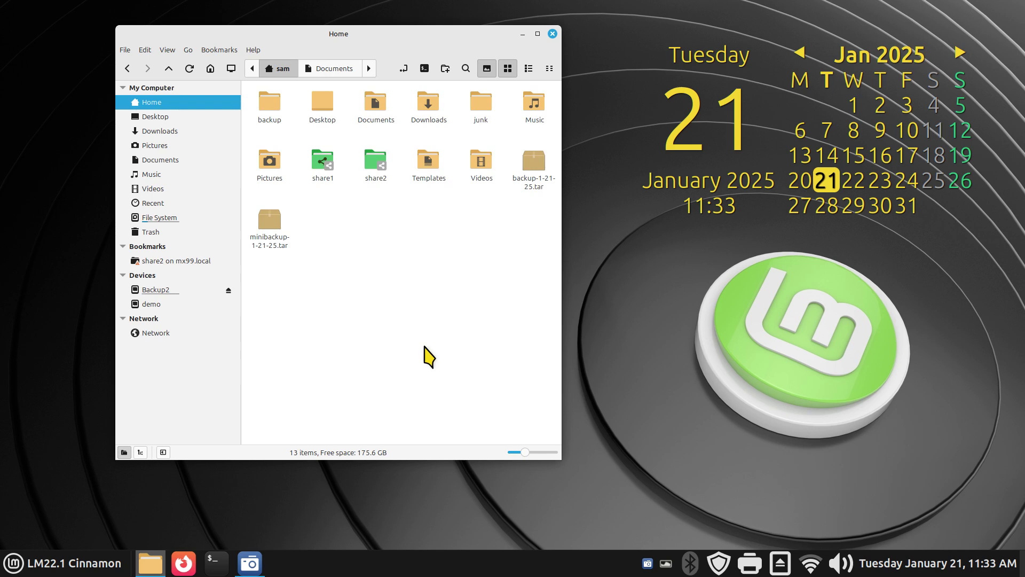
key(ctrl+plus)
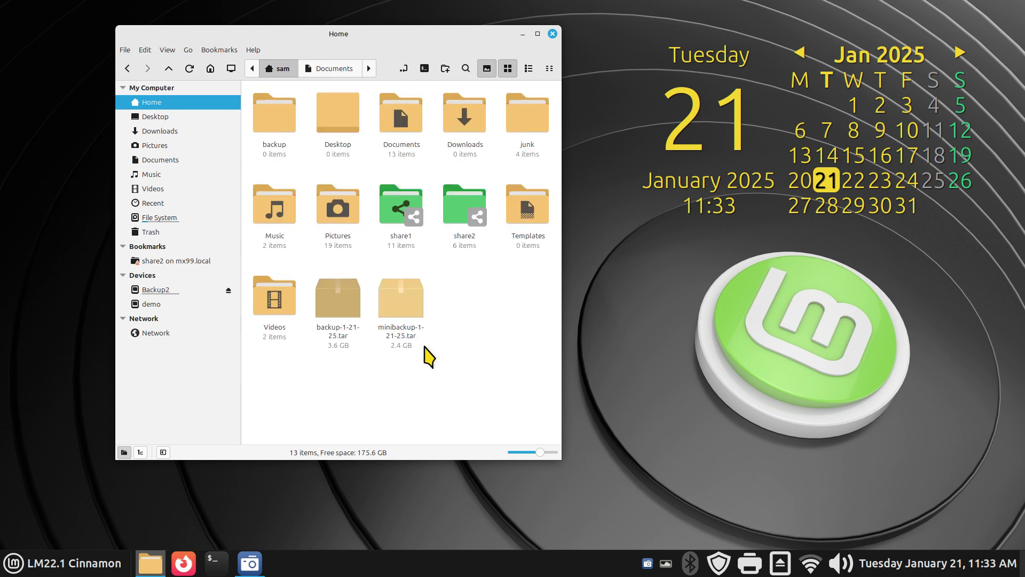
double_click(409, 295)
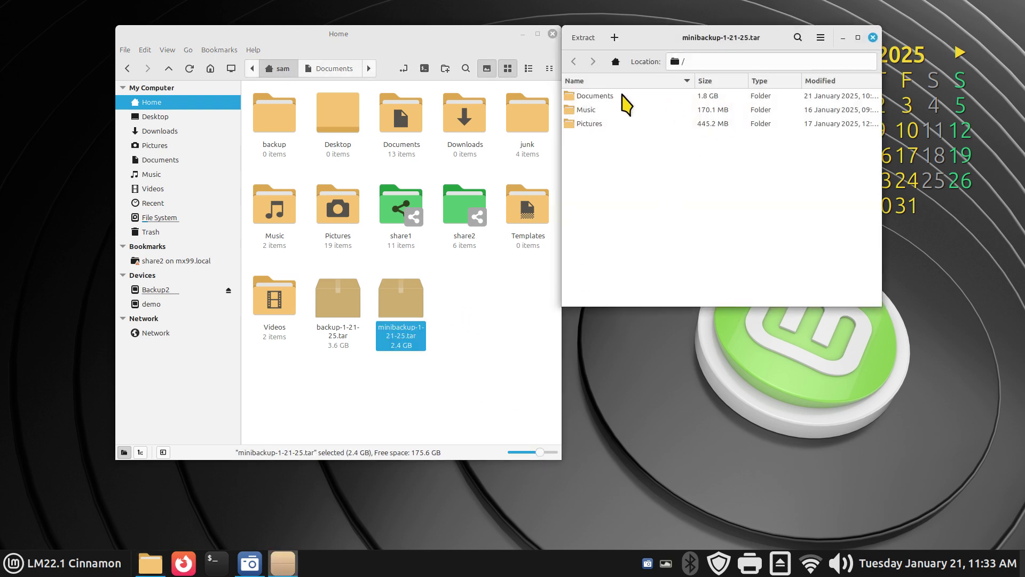
click(873, 37)
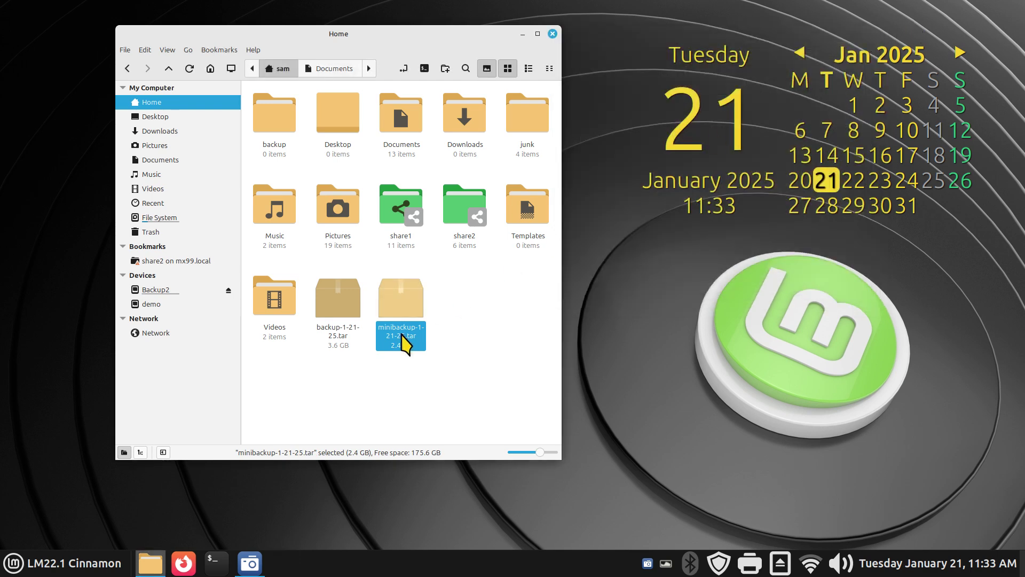
click(430, 298)
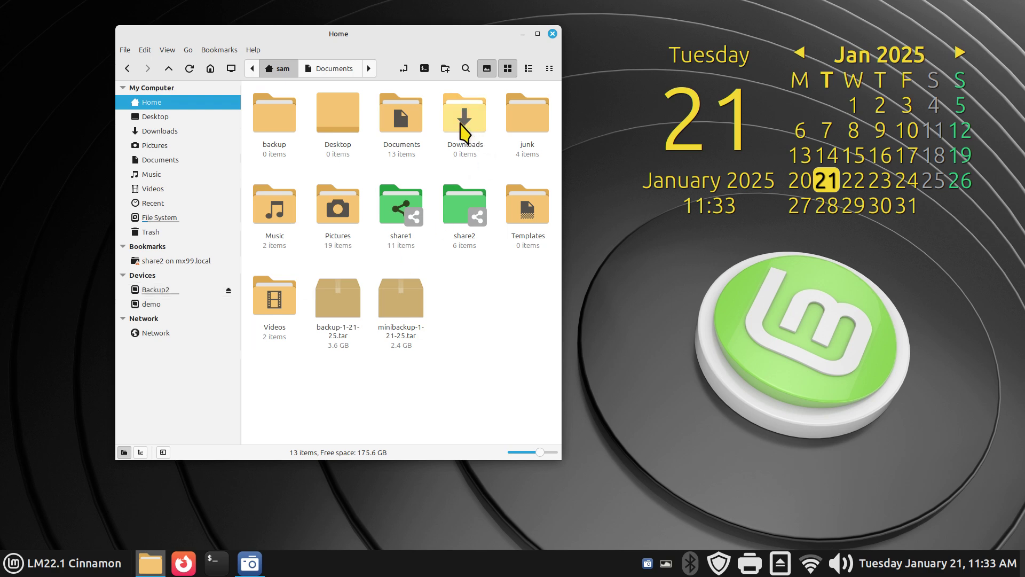
Delete atomA5M40.pdf from the Documents folder
click(403, 115)
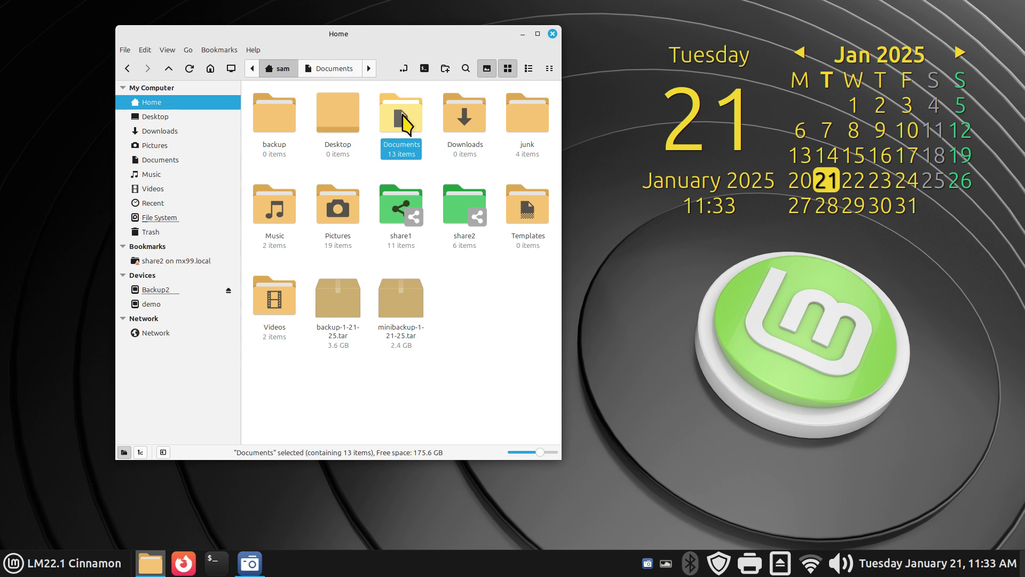
double_click(403, 115)
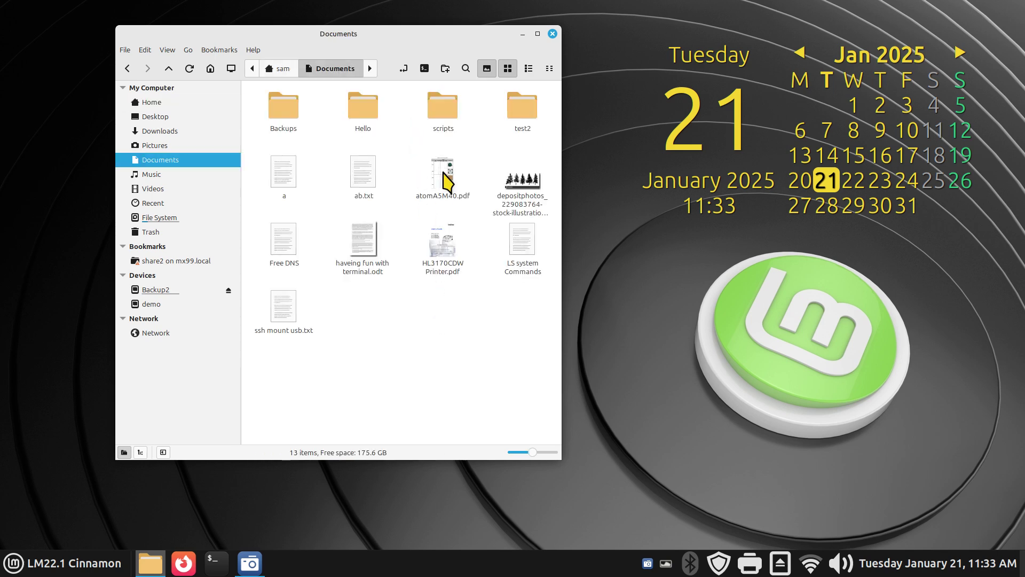
click(448, 187)
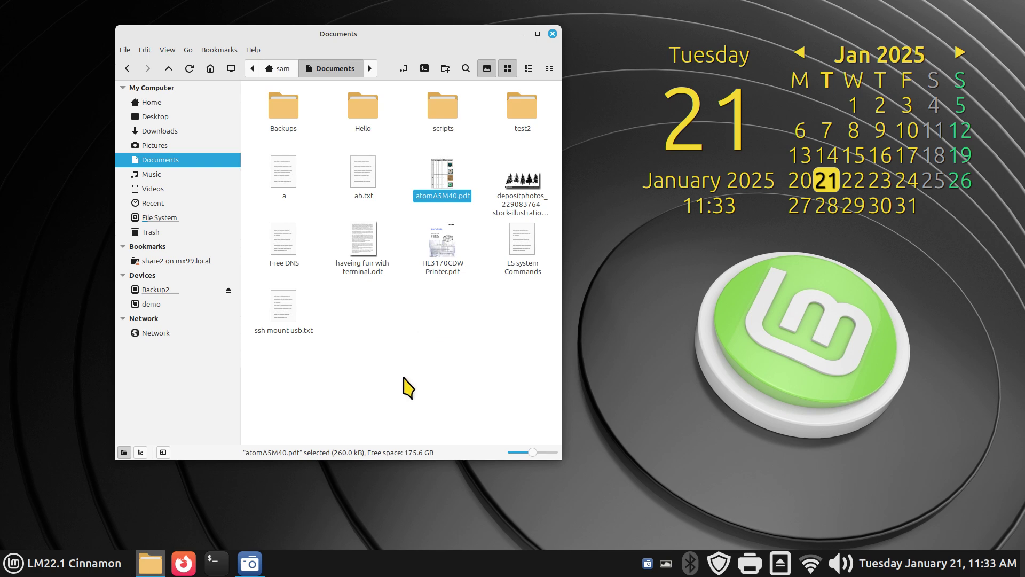
key(Delete)
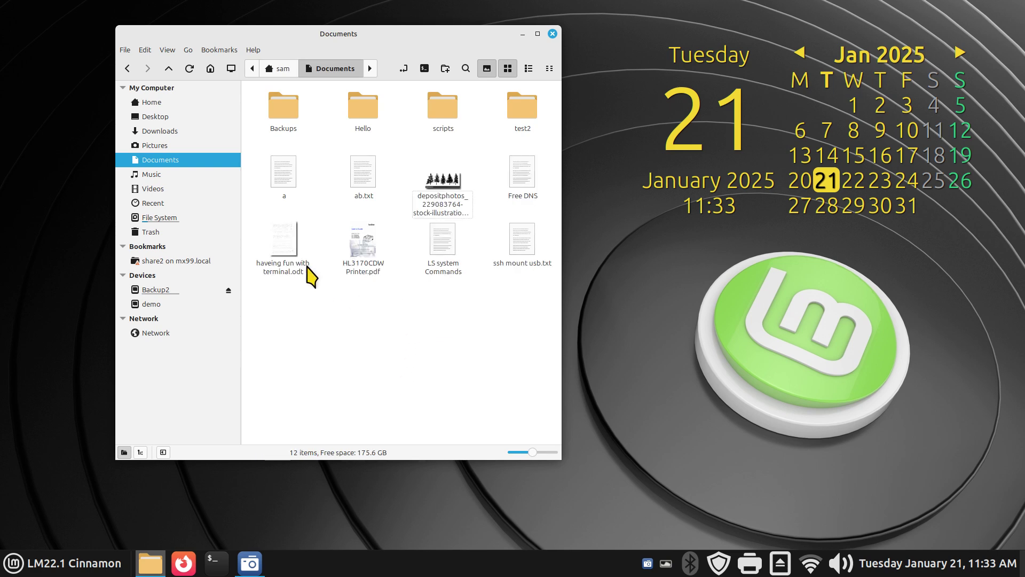
Permanently empty the Trash and return to the Home folder
click(175, 230)
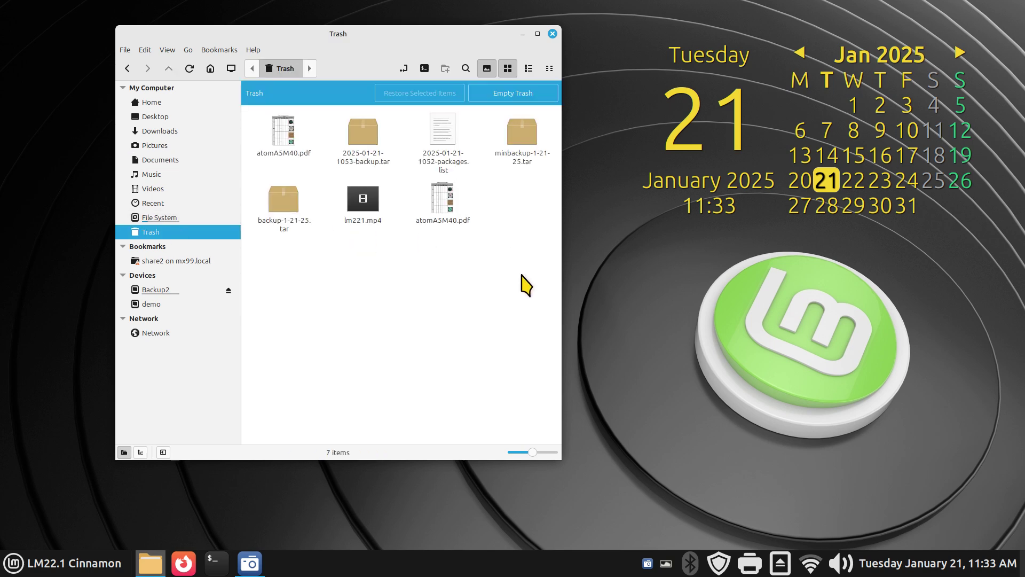
click(520, 95)
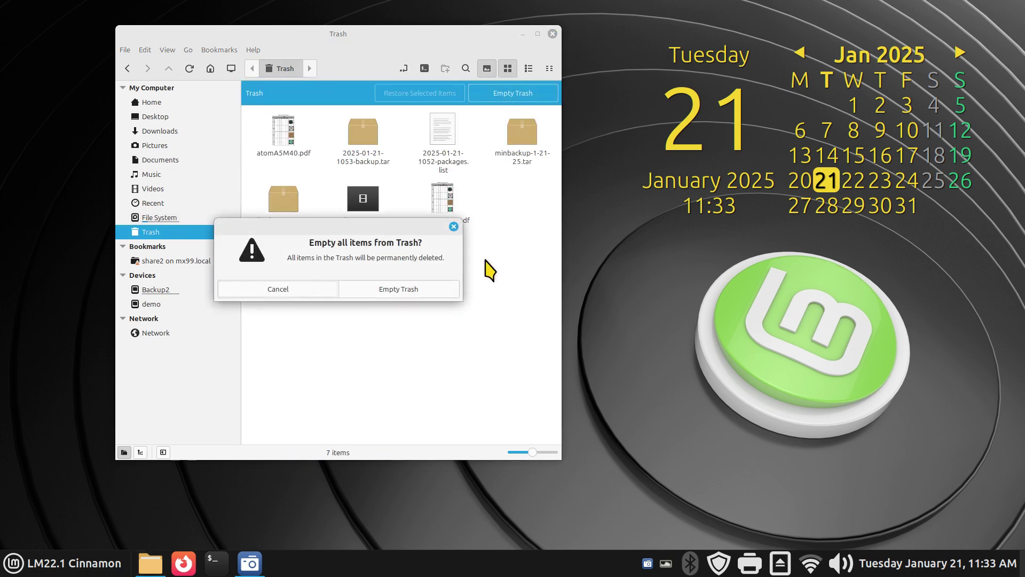
click(396, 291)
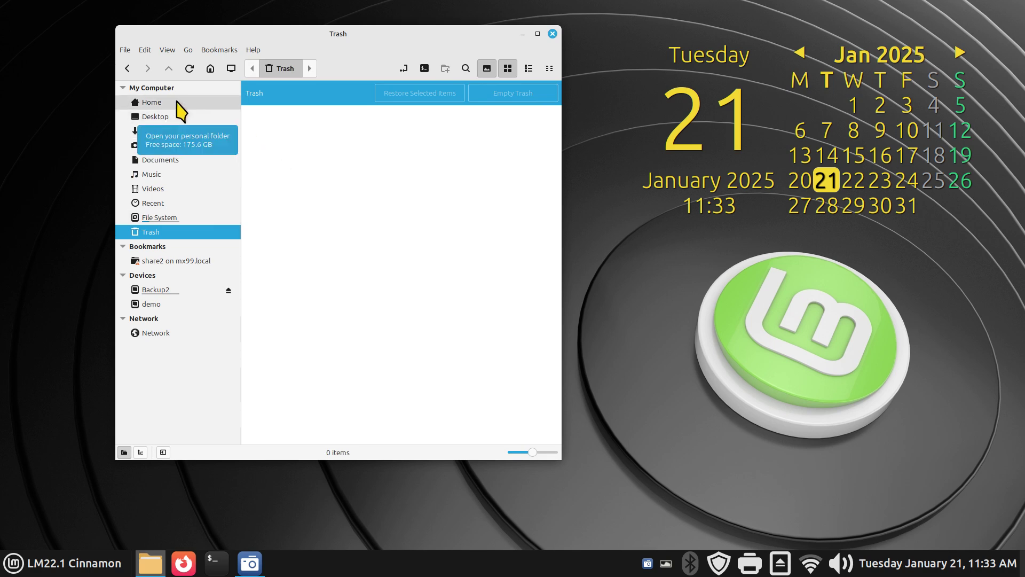
click(179, 161)
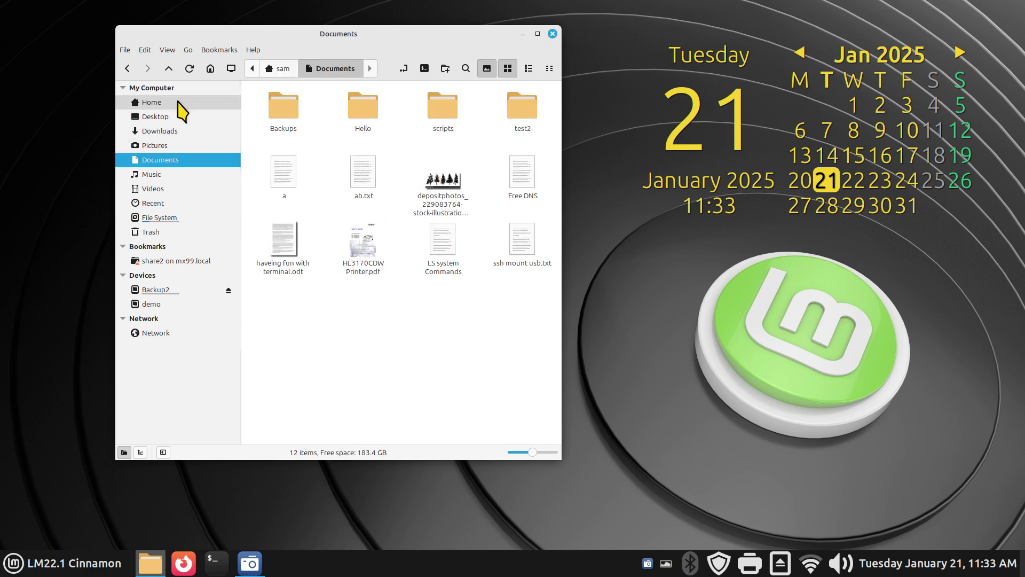
click(192, 233)
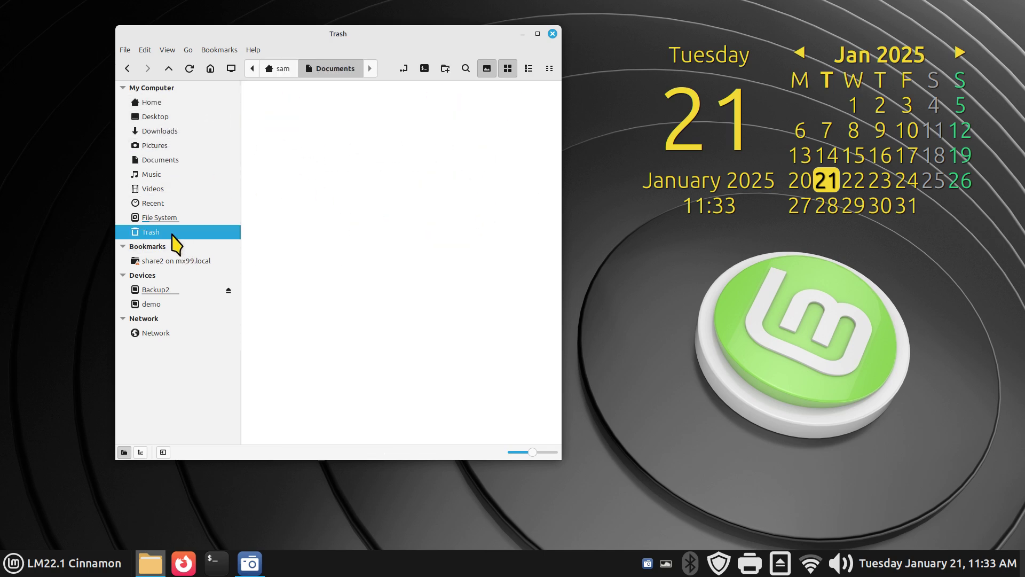
click(169, 102)
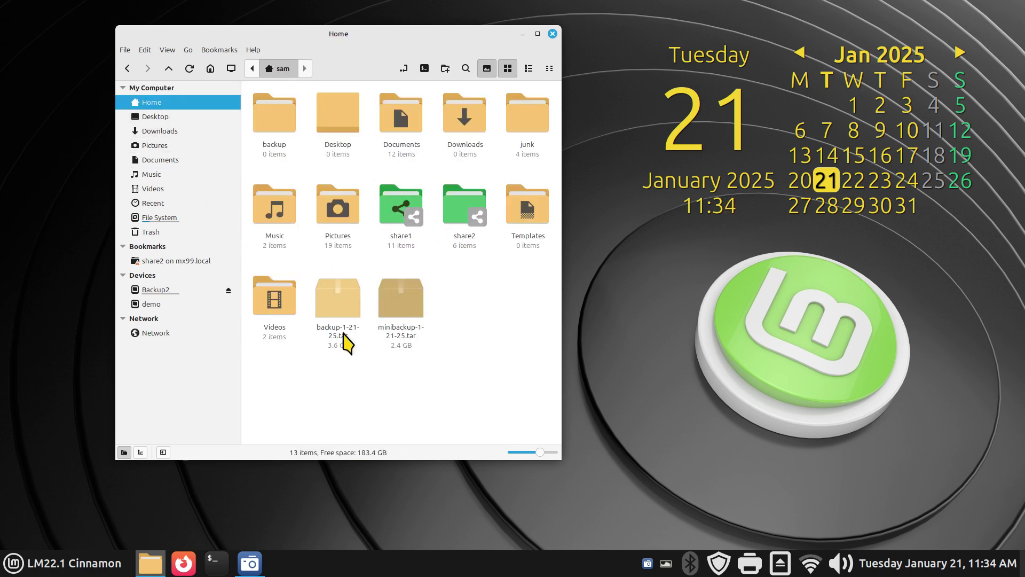
Drag atomA5M40.pdf from backup-1-21-25.tar's Documents folder into the Home folder
double_click(332, 312)
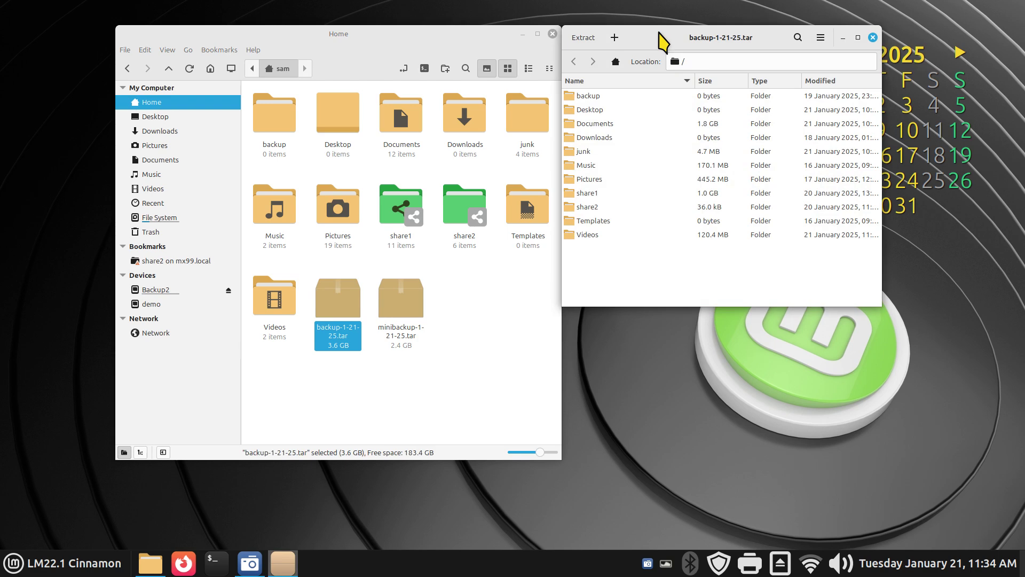
drag(660, 33, 671, 205)
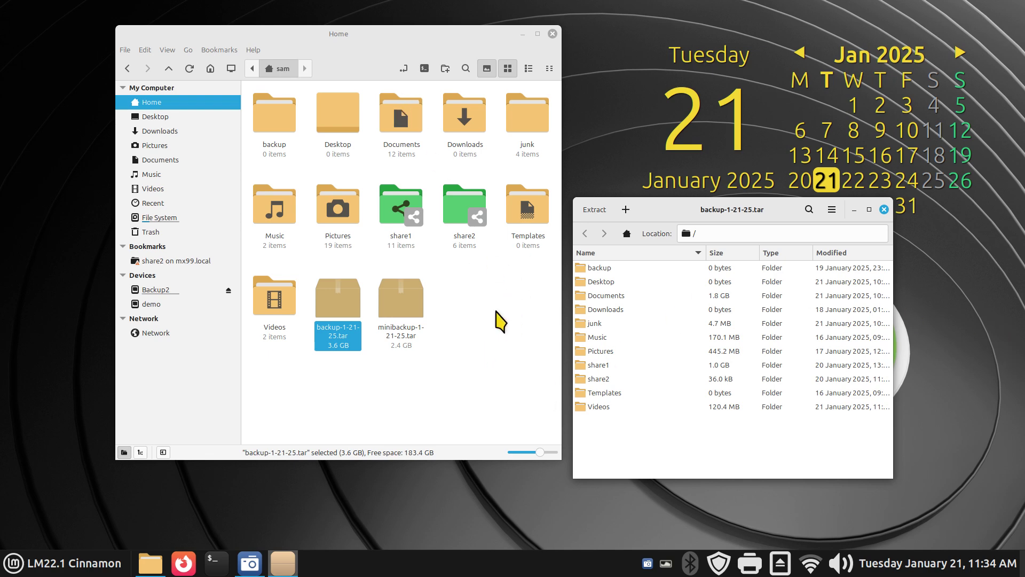
double_click(584, 296)
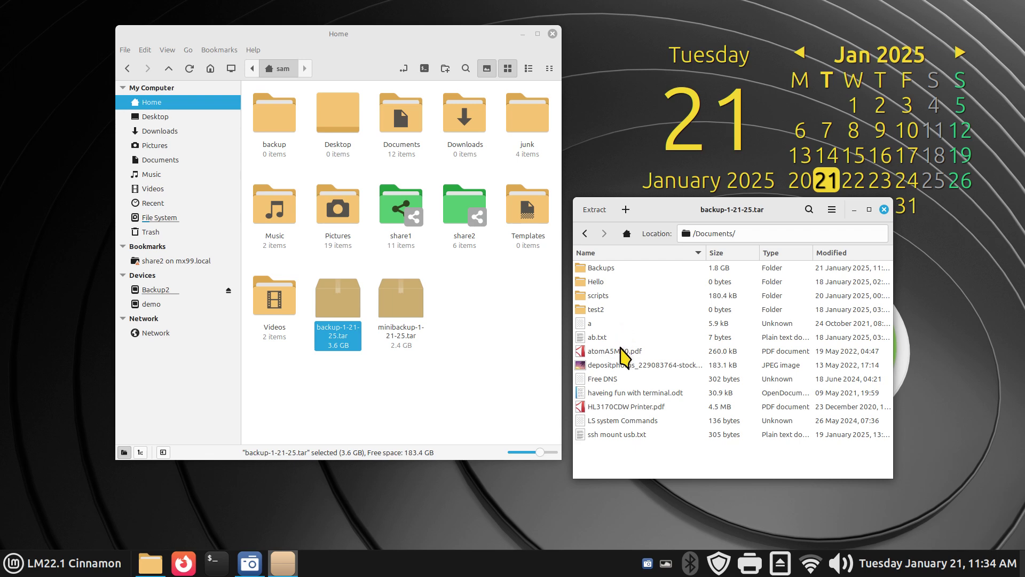
drag(579, 351, 481, 328)
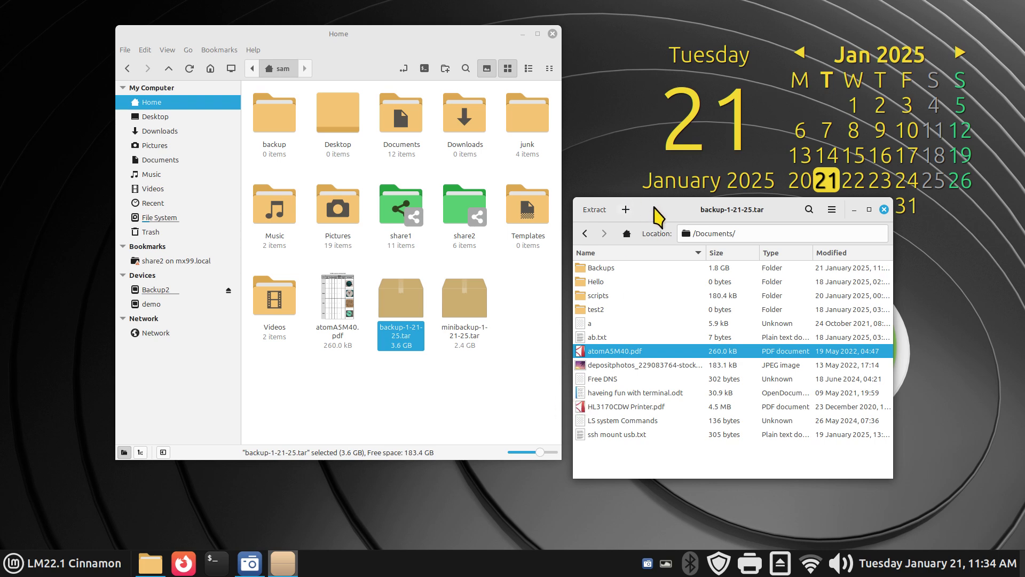
drag(655, 206, 694, 202)
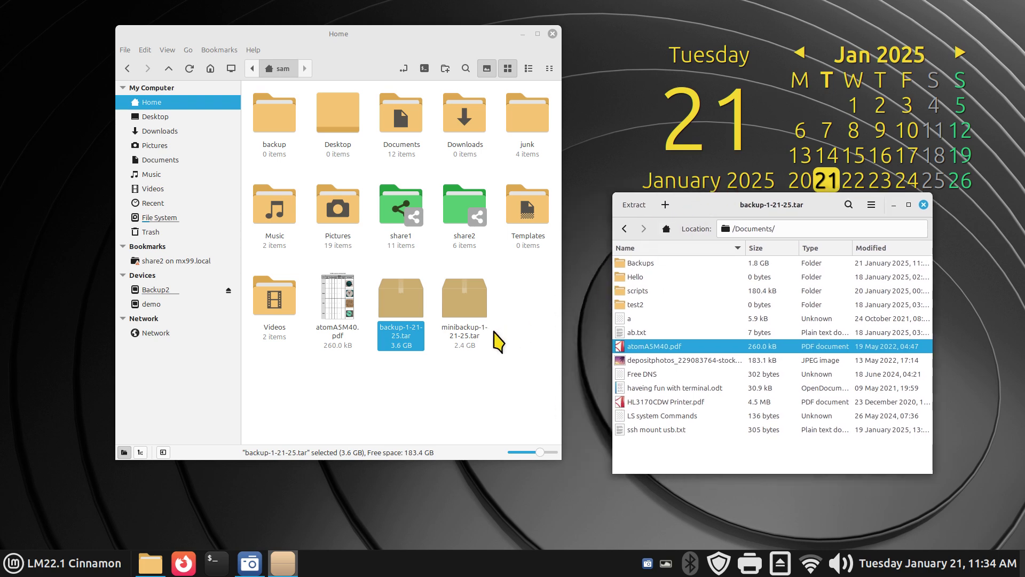
Extract Free DNS through ssh mount usb.txt, five files, into the backup folder
double_click(276, 126)
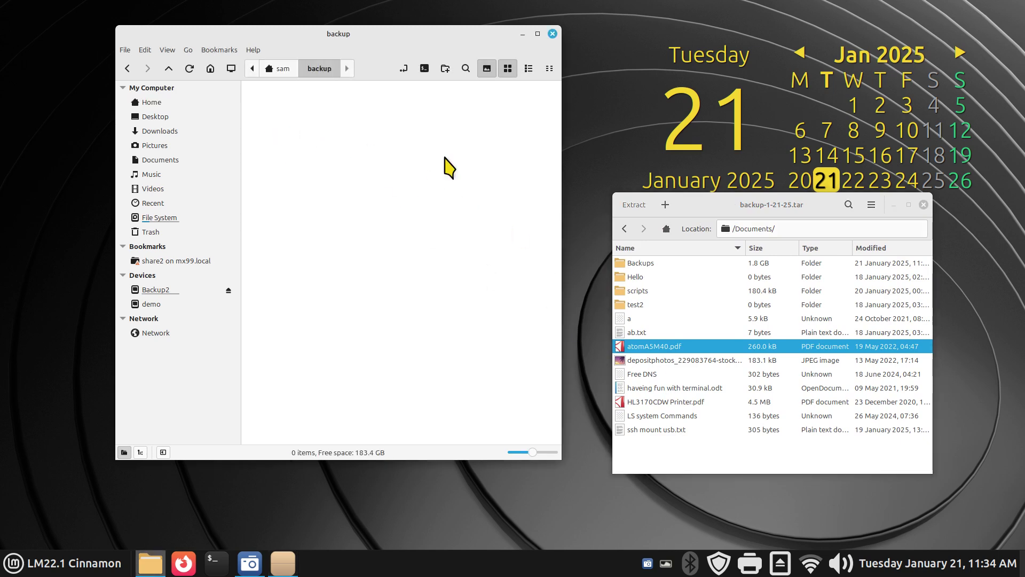
click(688, 460)
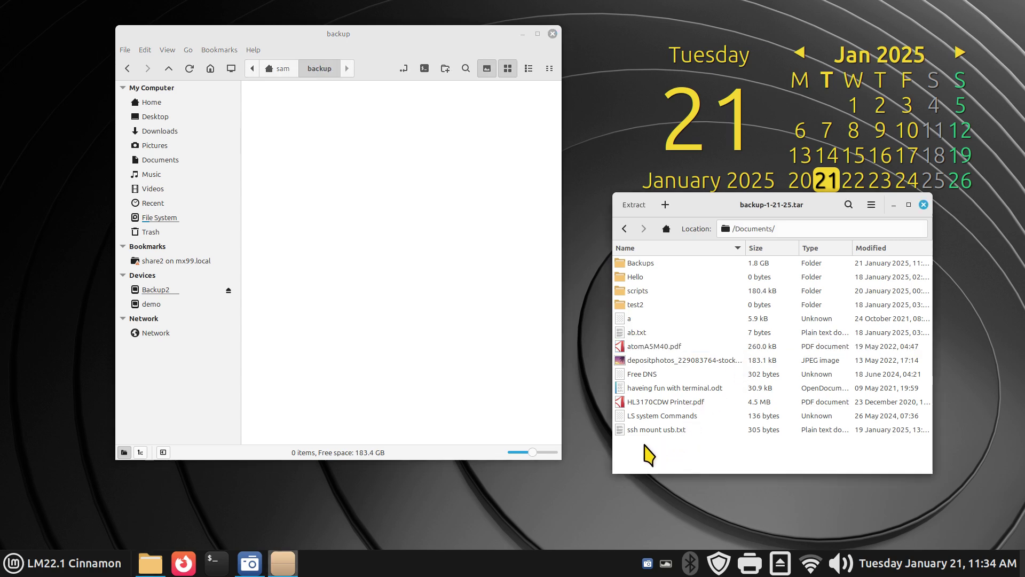
click(625, 375)
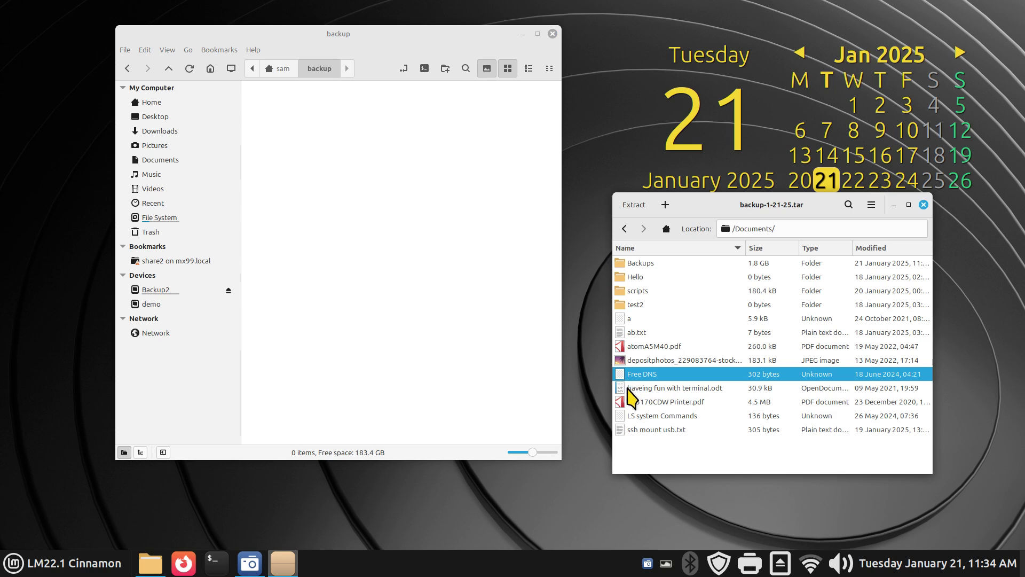
ctrl+click(629, 389)
ctrl+click(629, 403)
ctrl+click(632, 416)
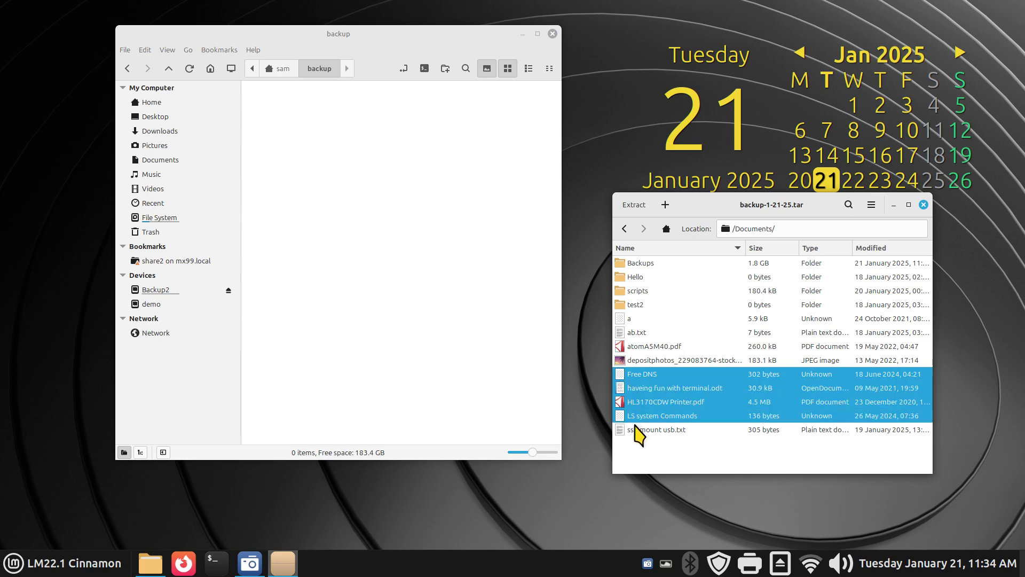
ctrl+click(636, 429)
drag(624, 397, 387, 287)
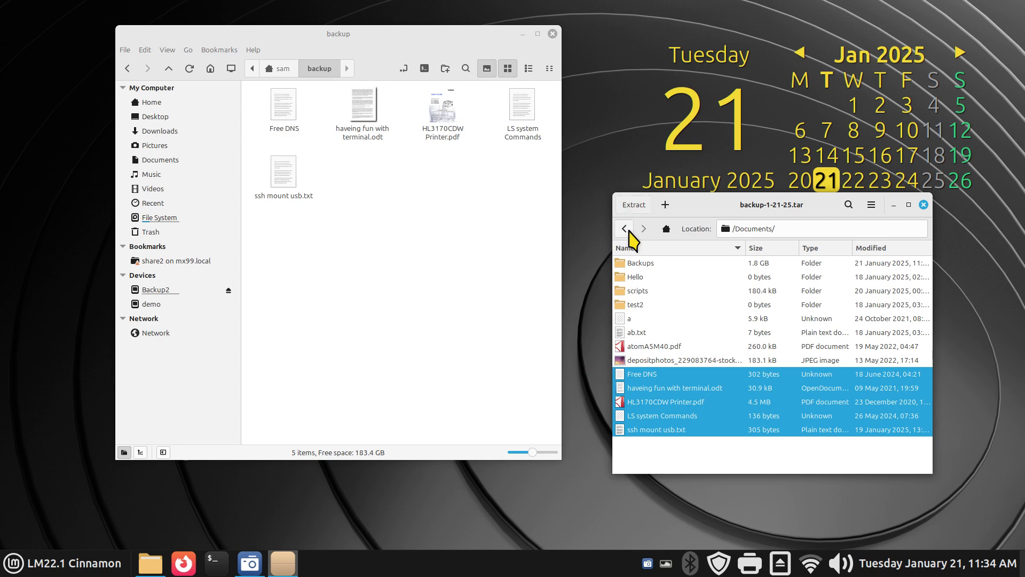
Close the archive and delete the five restored files from backup
click(923, 204)
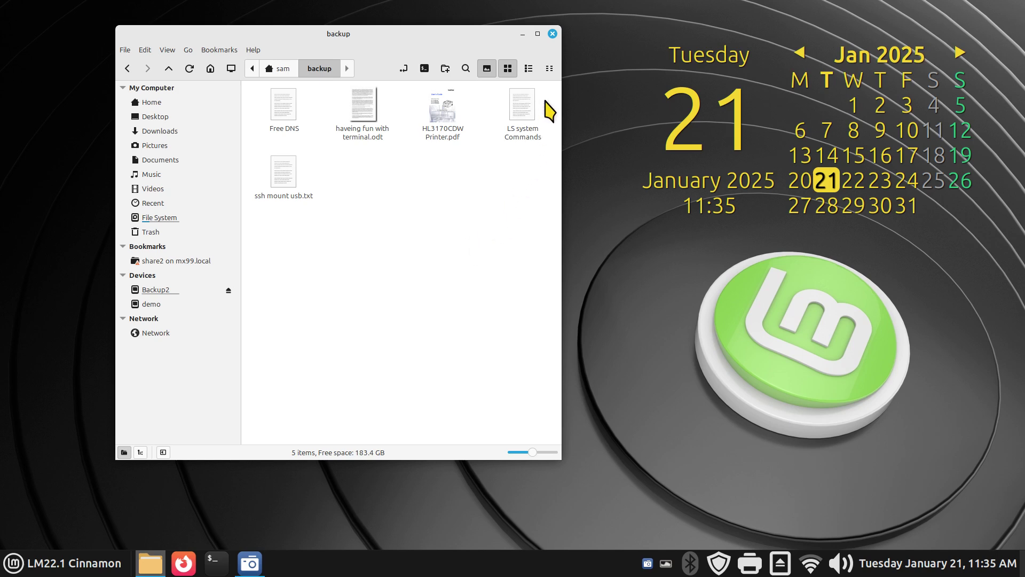
drag(545, 94, 263, 241)
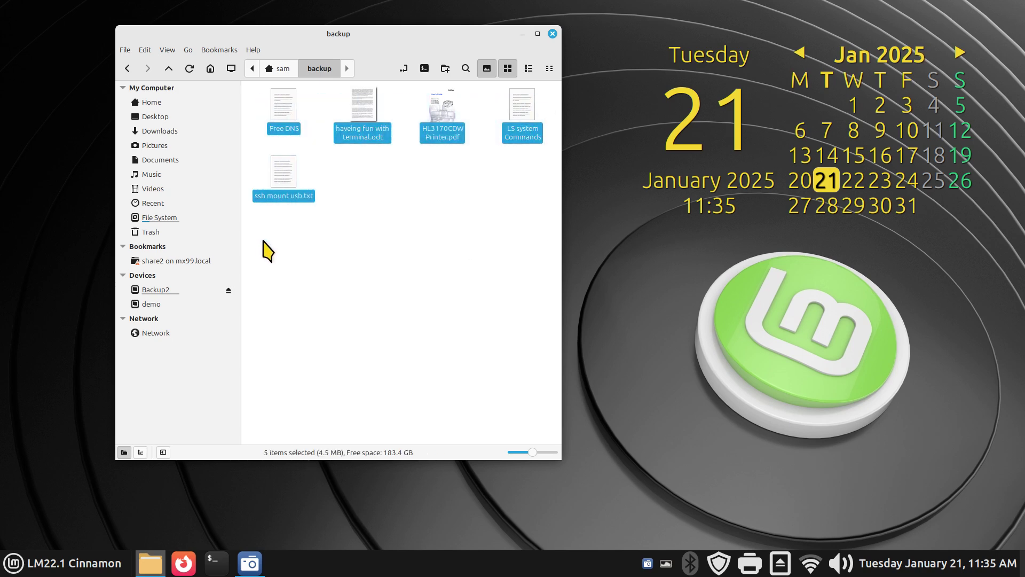
key(Delete)
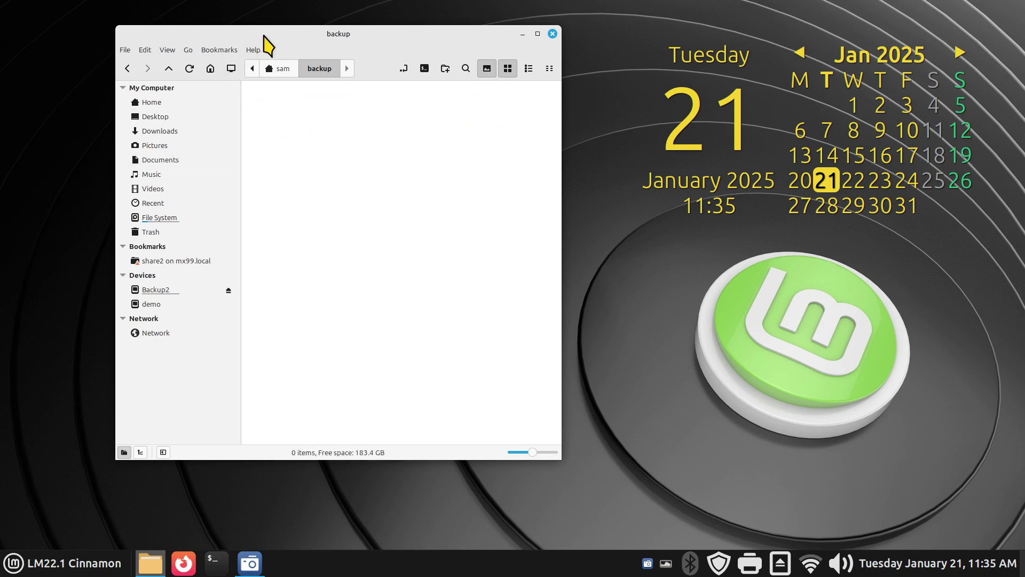
Go up from the empty backup folder to Home using the path bar
click(274, 69)
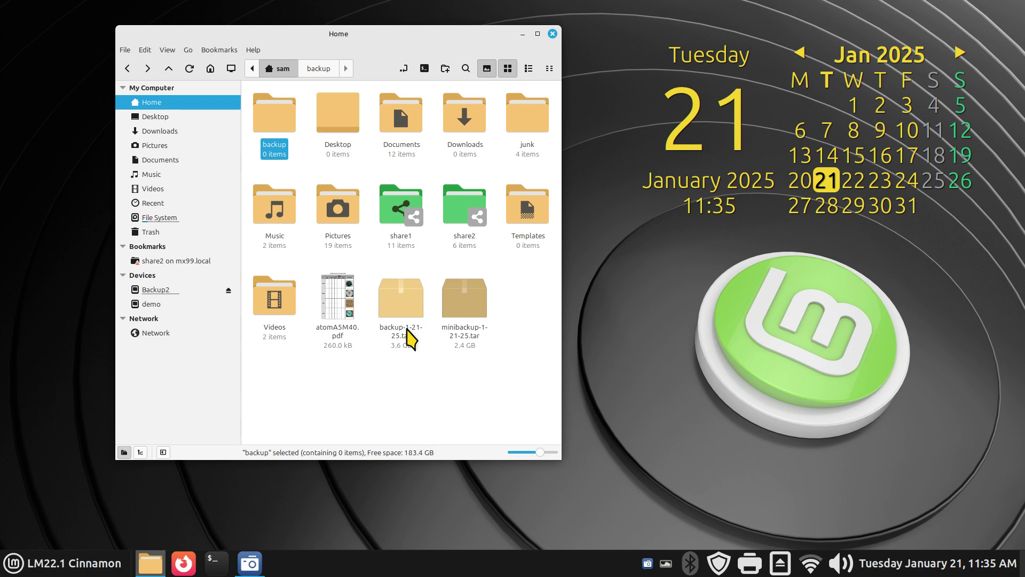
mouse_move(162, 301)
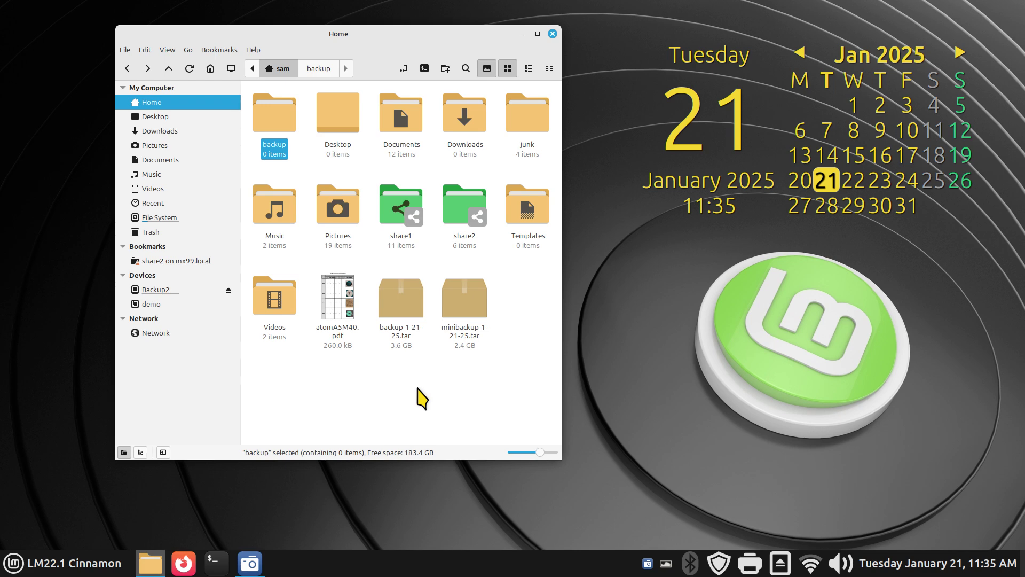
click(13, 567)
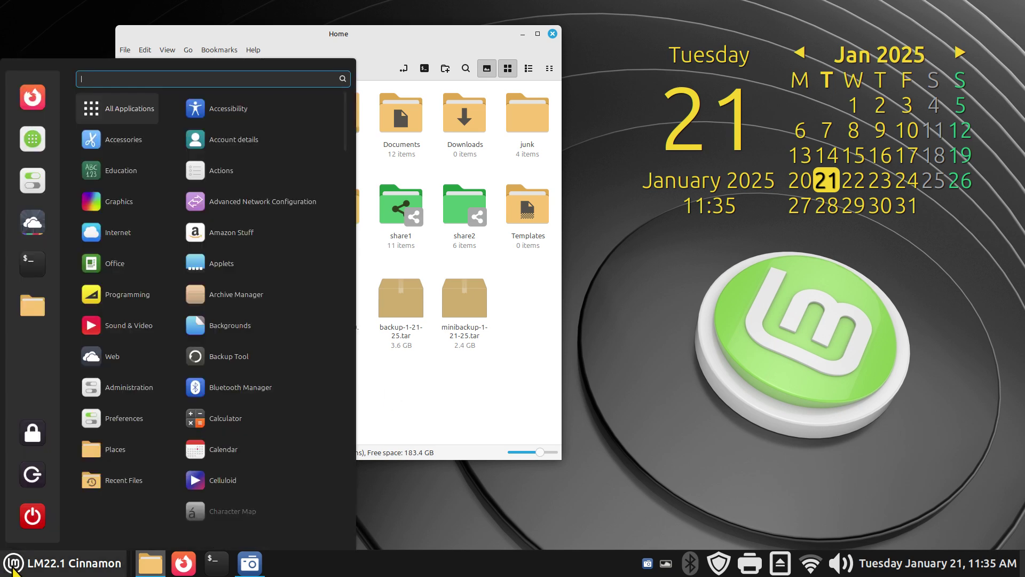
text(usb)
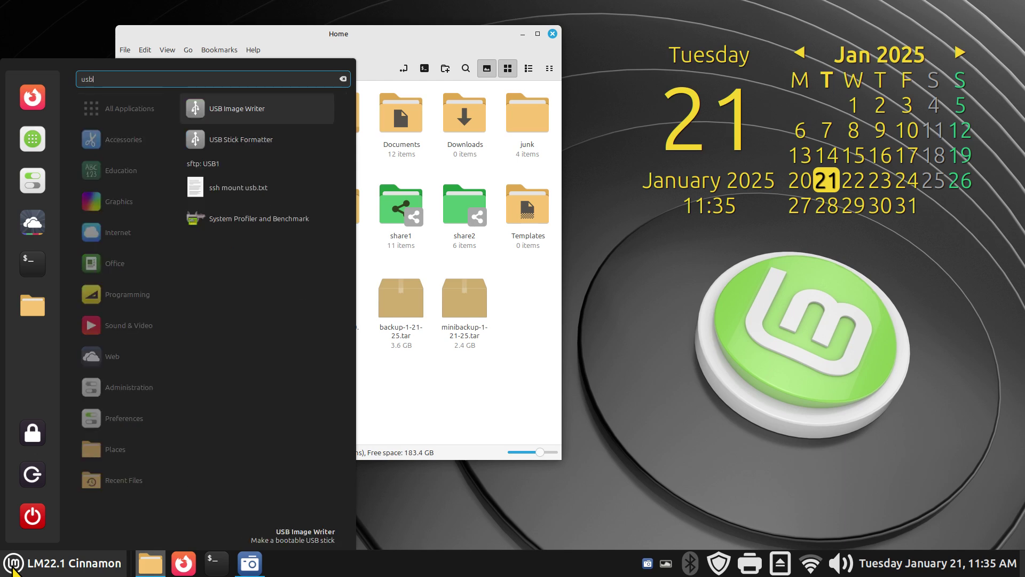
click(217, 143)
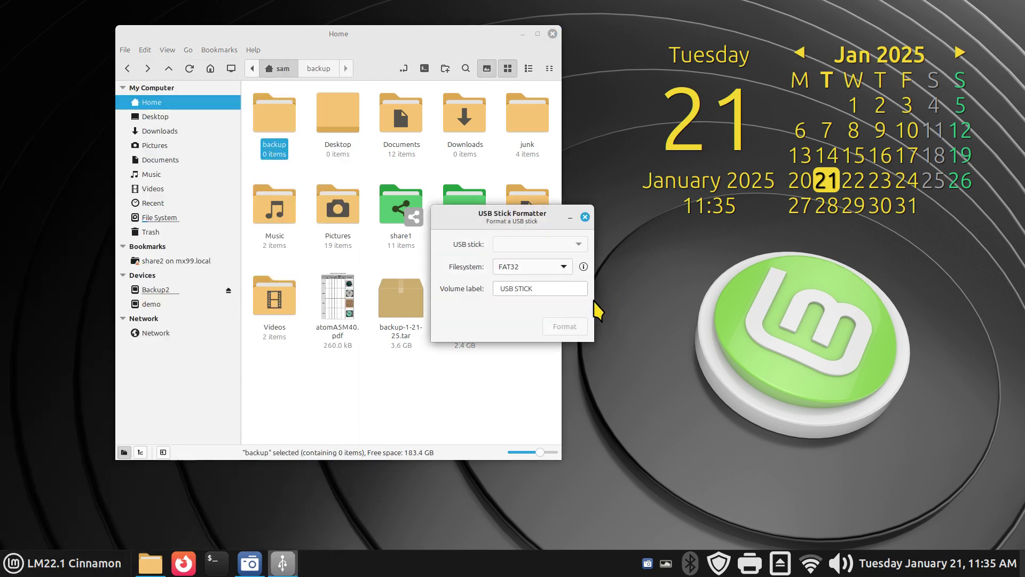
mouse_move(584, 269)
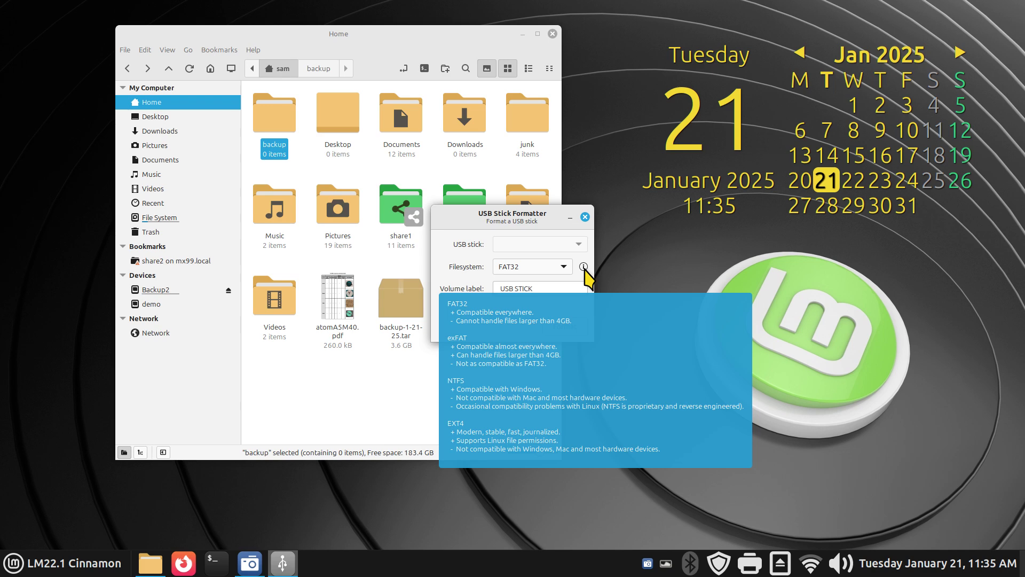
click(585, 217)
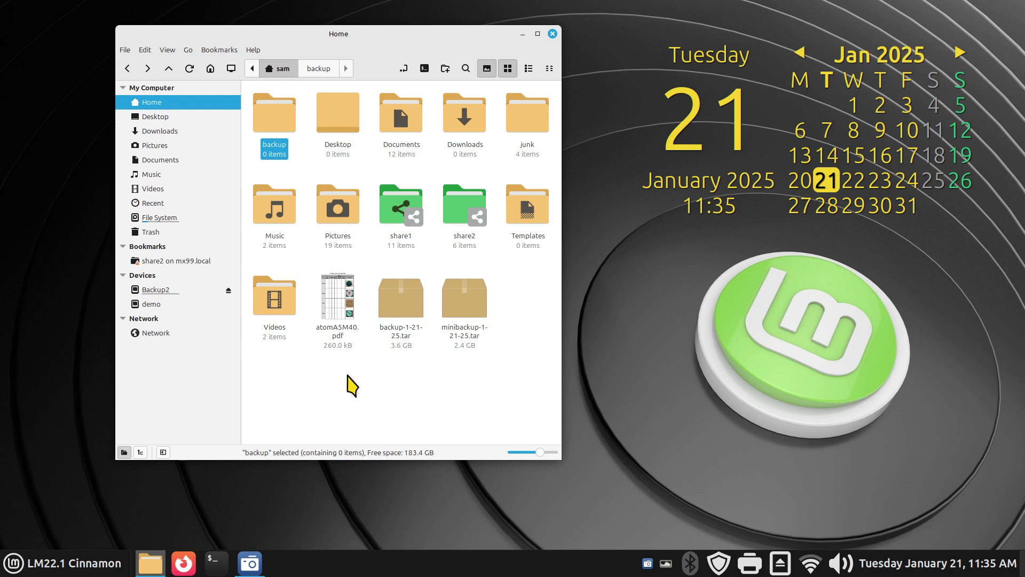
Compare backup-1-21-25.tar and minibackup-1-21-25.tar sizes, then close the Home window
click(402, 347)
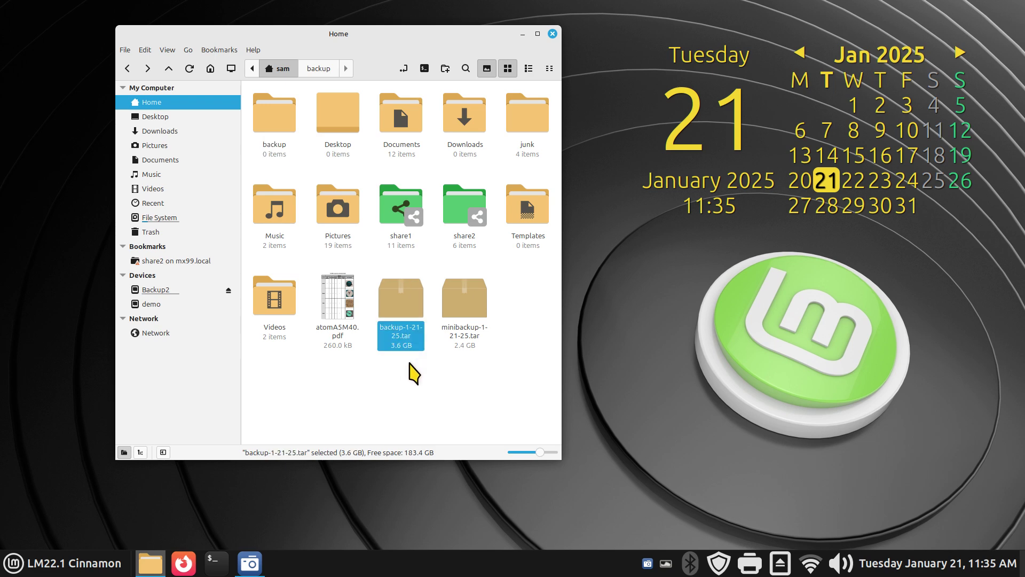
click(463, 309)
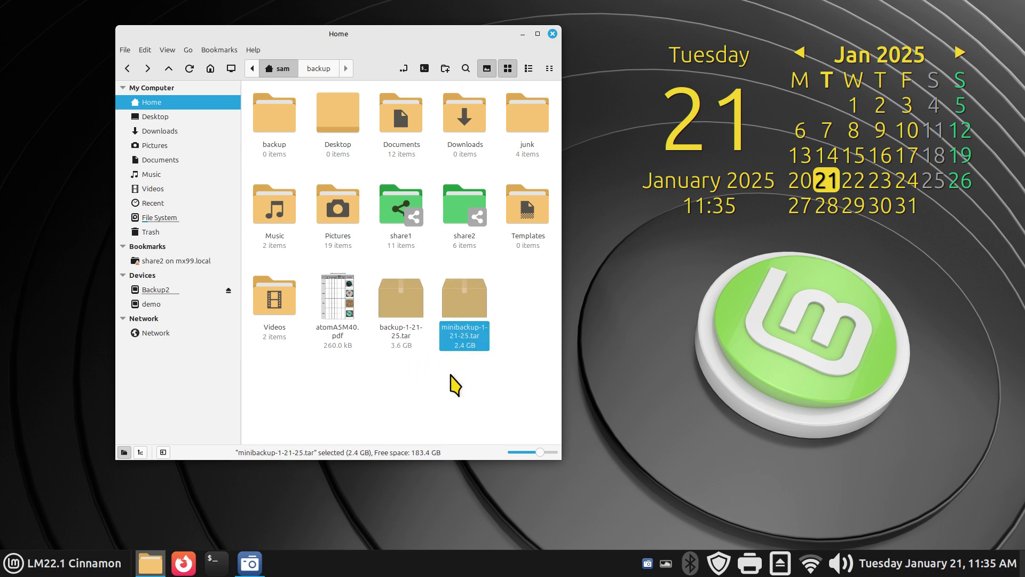
click(401, 315)
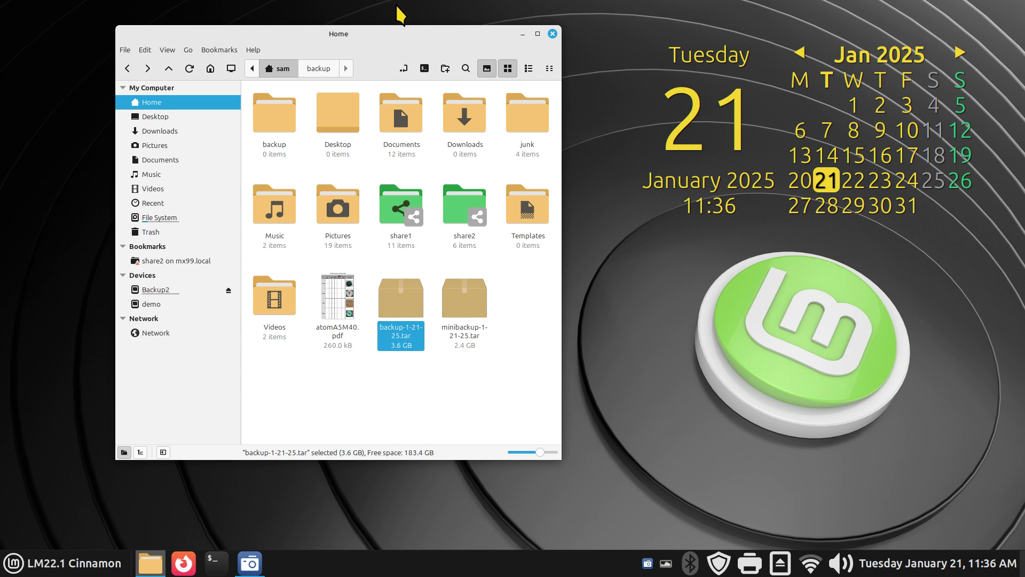
click(553, 34)
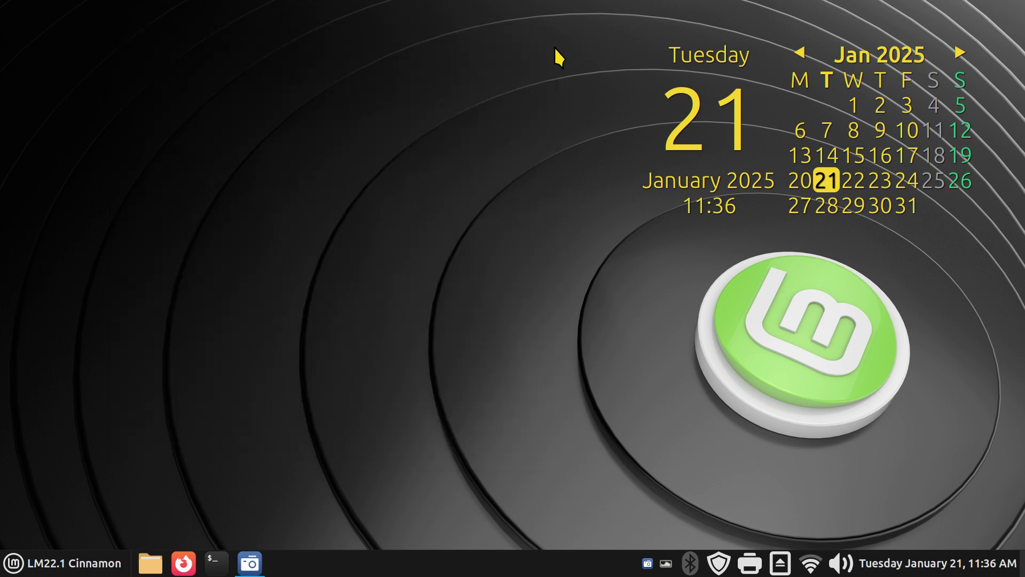